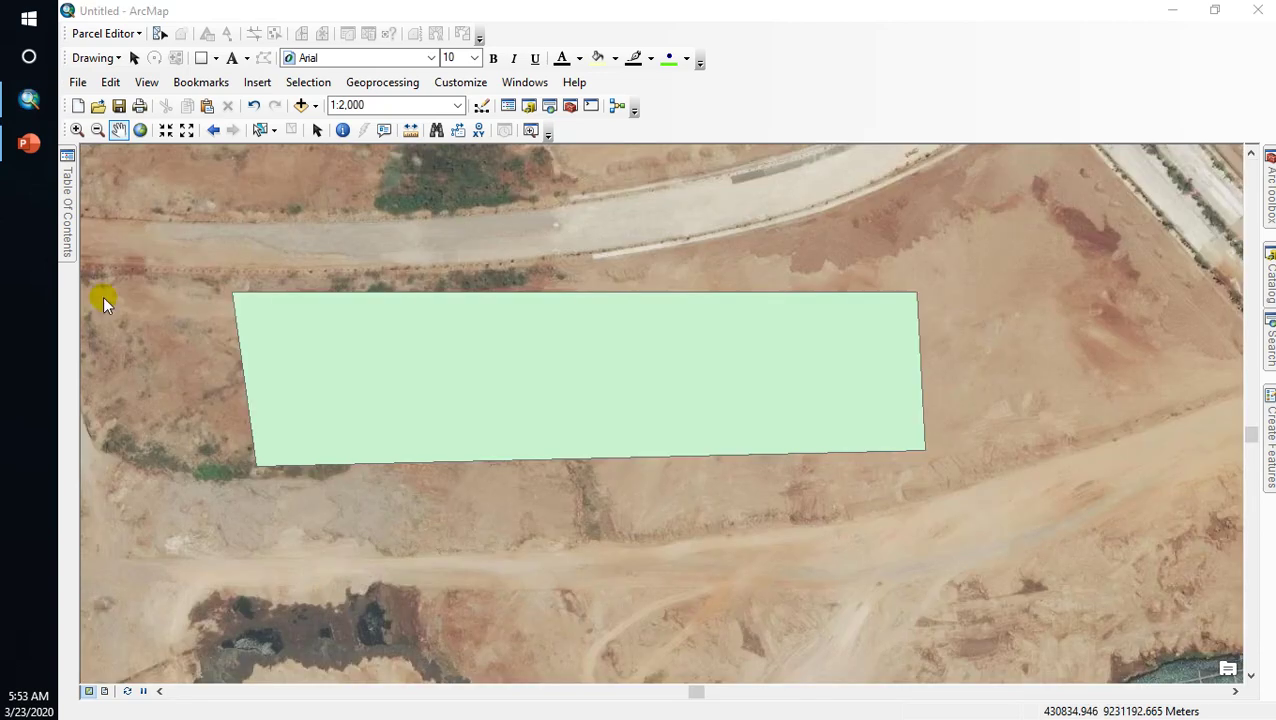
# Step: Check the projected coordinate system of the luas layer in its source properties
pyautogui.moveTo(68, 225)
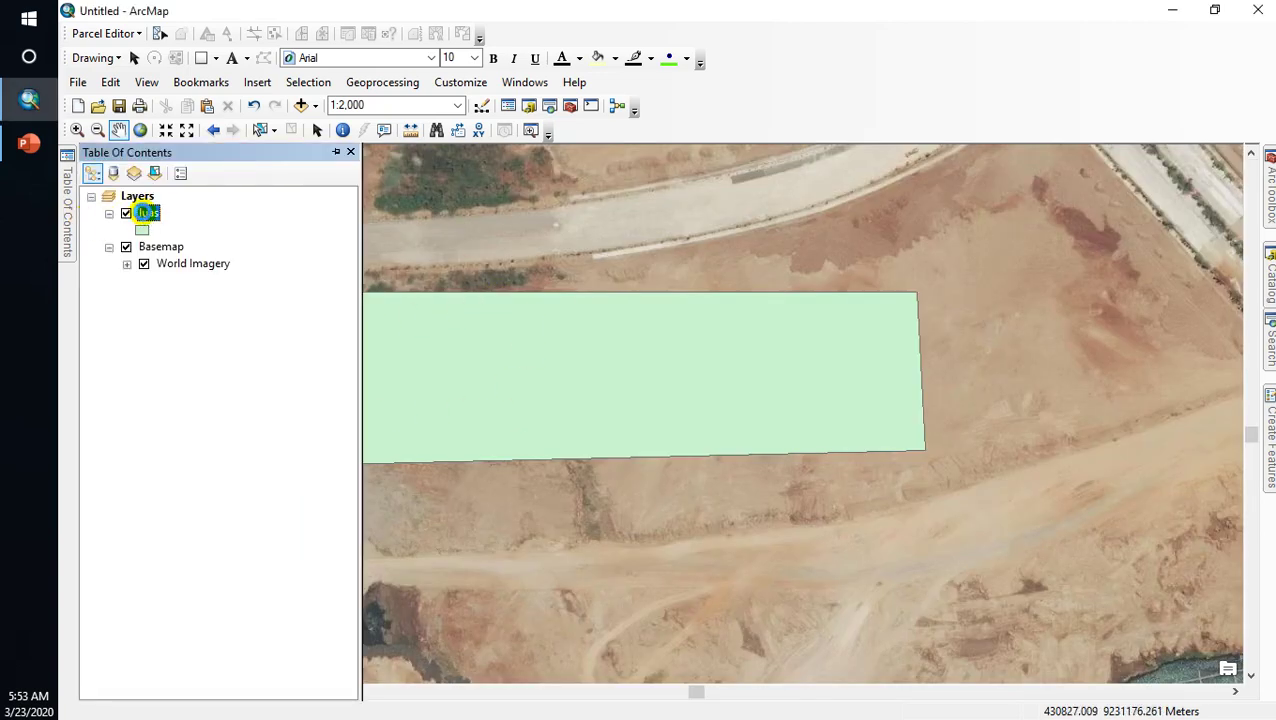
pyautogui.rightClick(147, 213)
pyautogui.click(304, 603)
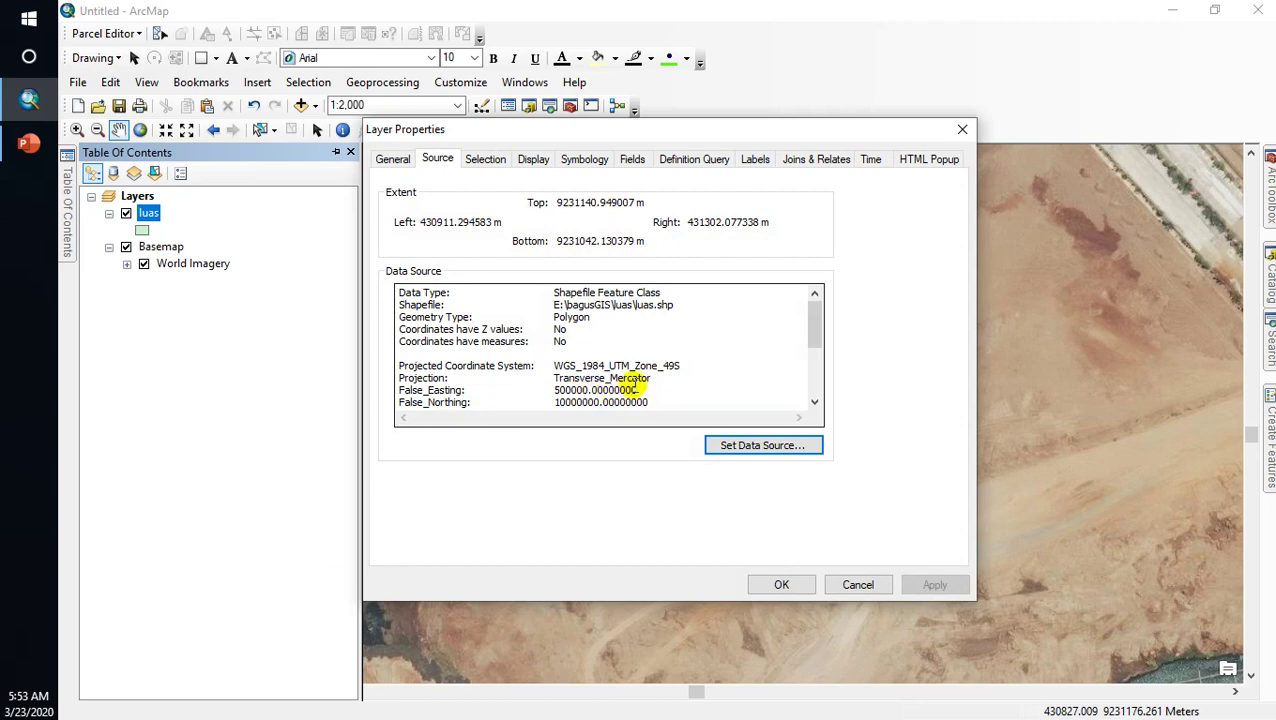
pyautogui.moveTo(683, 368); pyautogui.dragTo(565, 366)
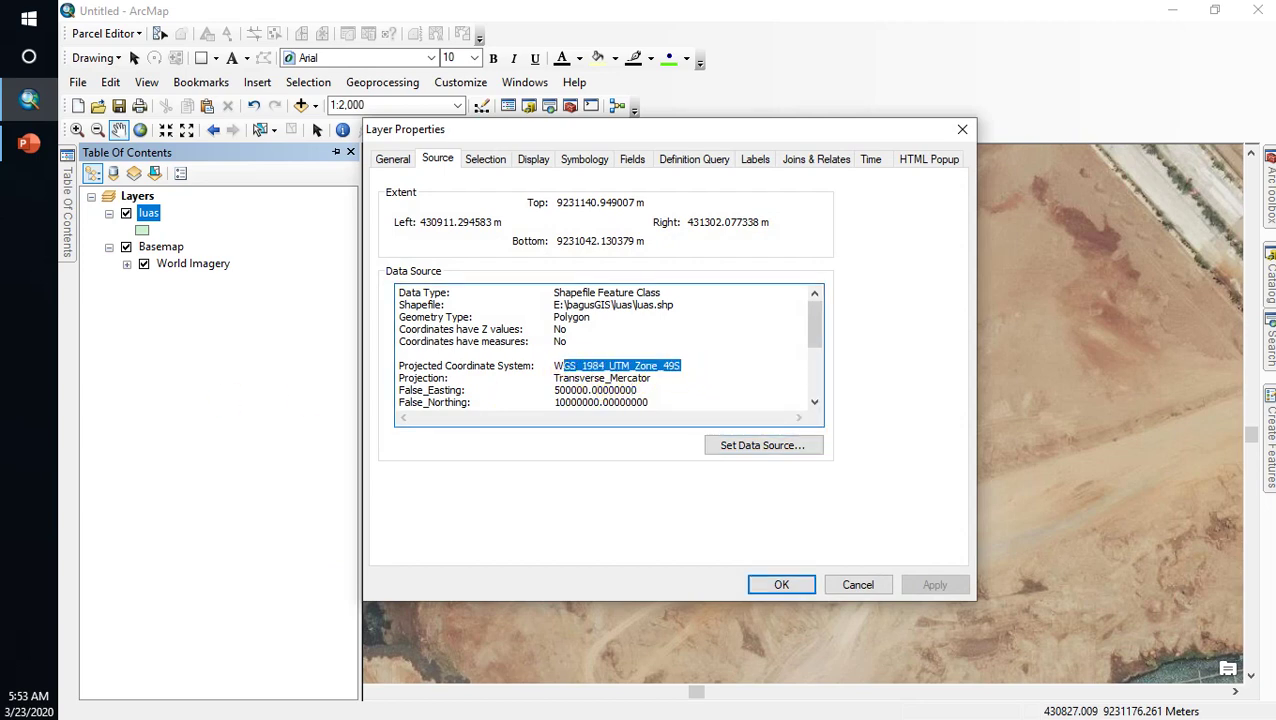
pyautogui.click(782, 585)
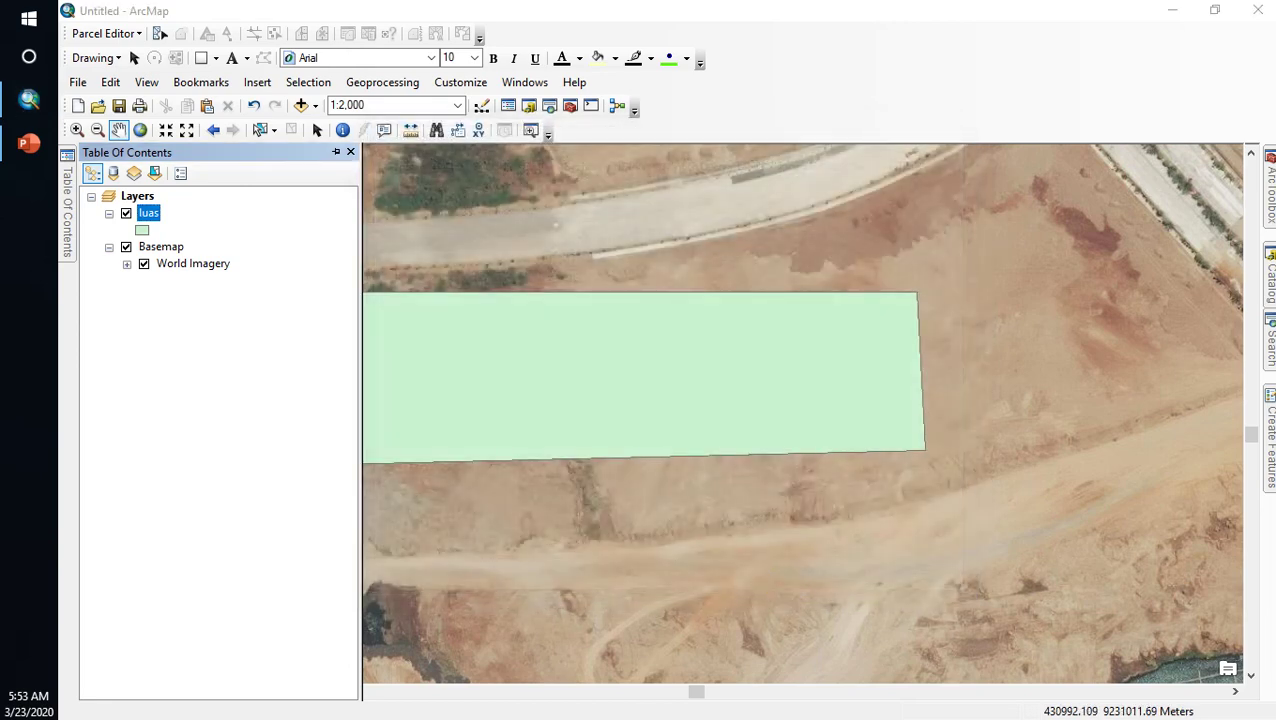
# Step: Hide the Basemap layer group and center the luas polygon in the map view
pyautogui.click(126, 247)
pyautogui.moveTo(407, 376); pyautogui.dragTo(629, 353)
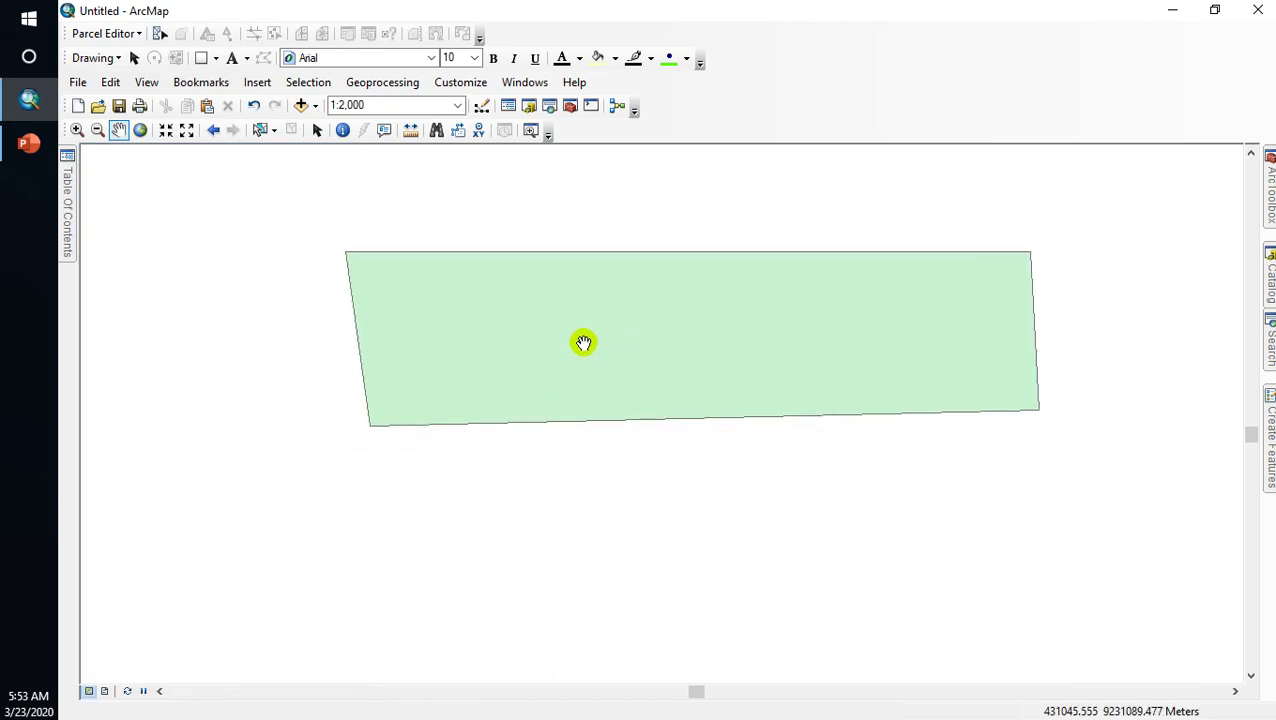
# Step: Create a new folder named Area inside the E:\bagusGIS folder connection
pyautogui.moveTo(1262, 275)
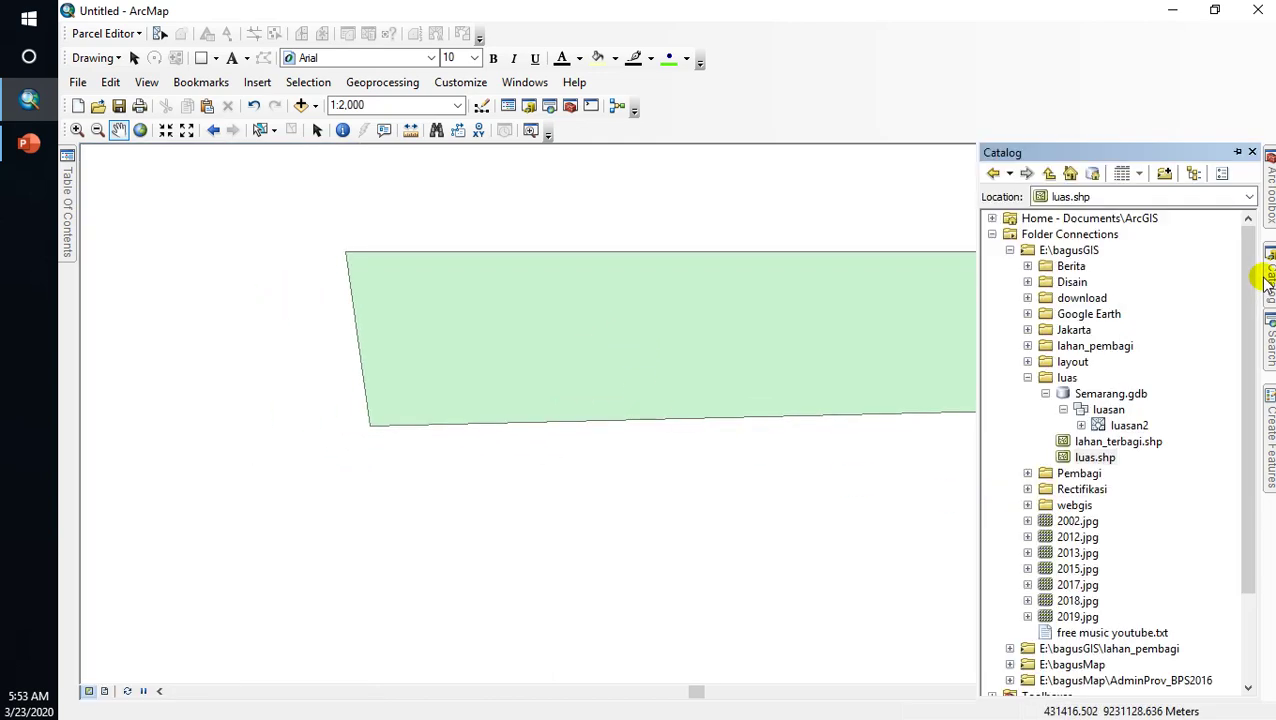
pyautogui.click(1068, 378)
pyautogui.click(1068, 250)
pyautogui.rightClick(1070, 250)
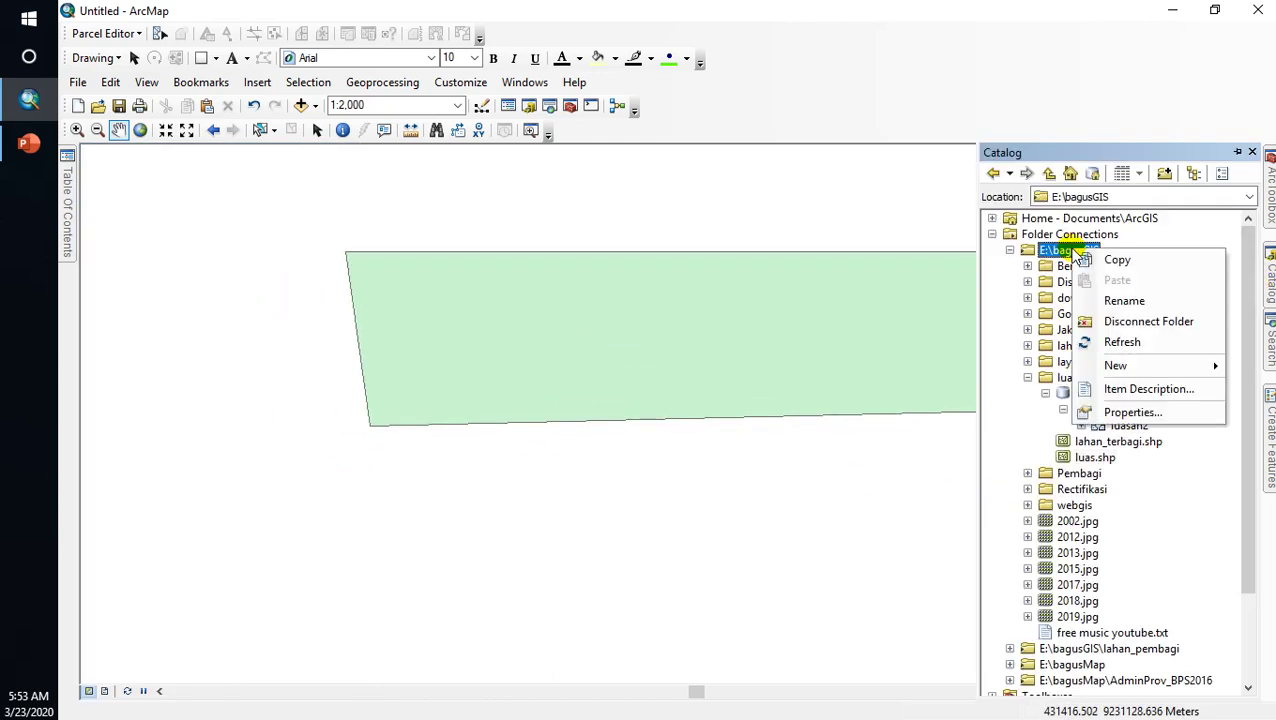
pyautogui.click(1054, 367)
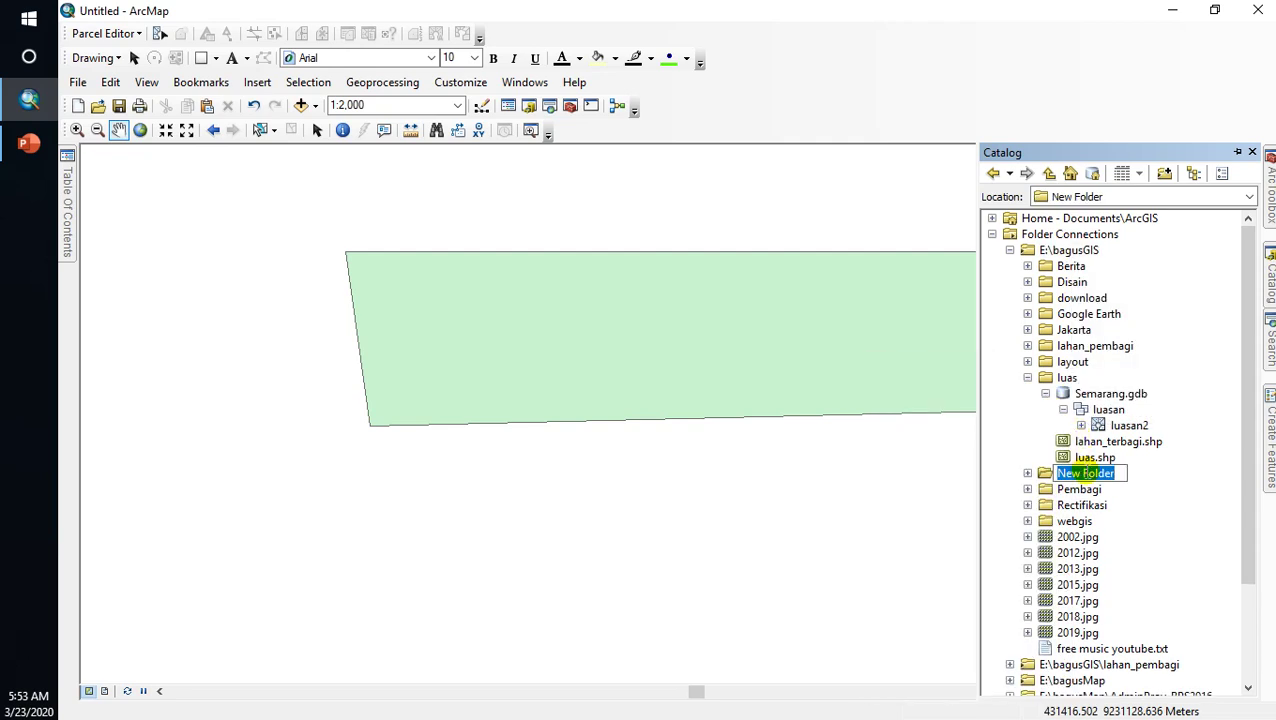
pyautogui.write('Area')
pyautogui.press('Return')
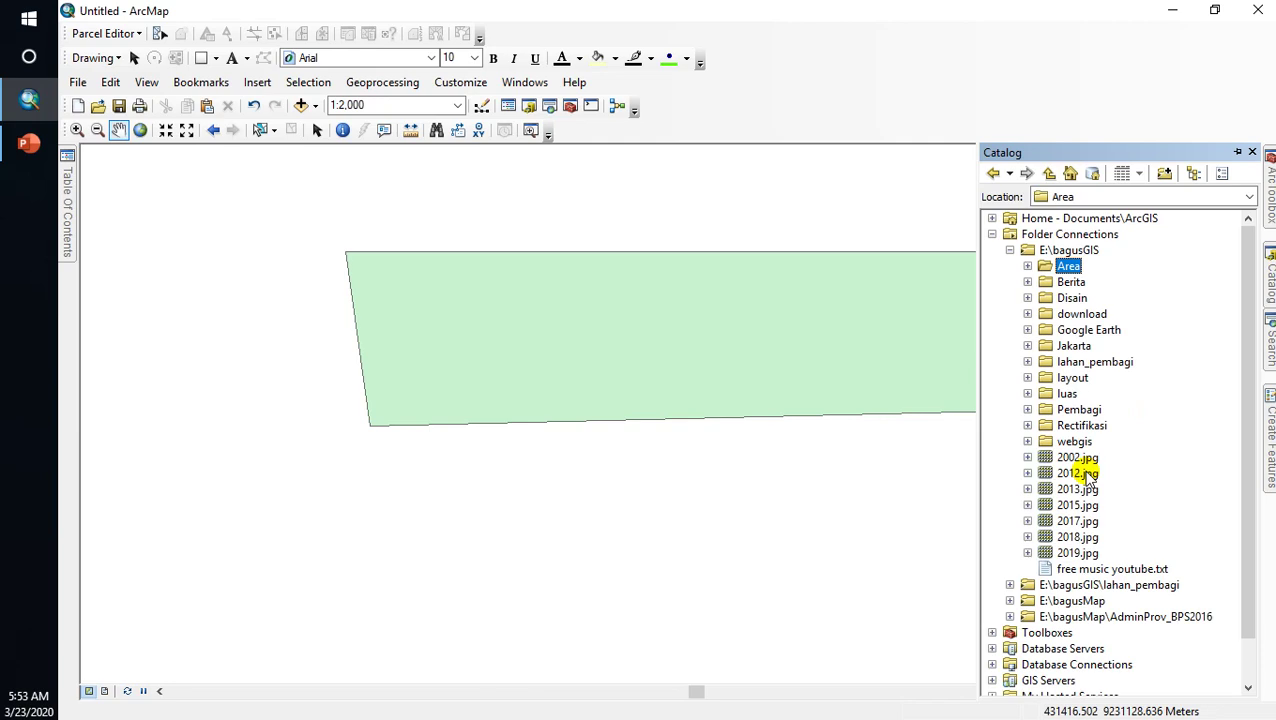
# Step: Create a file geodatabase in the Area folder, keeping its default name
pyautogui.rightClick(1070, 268)
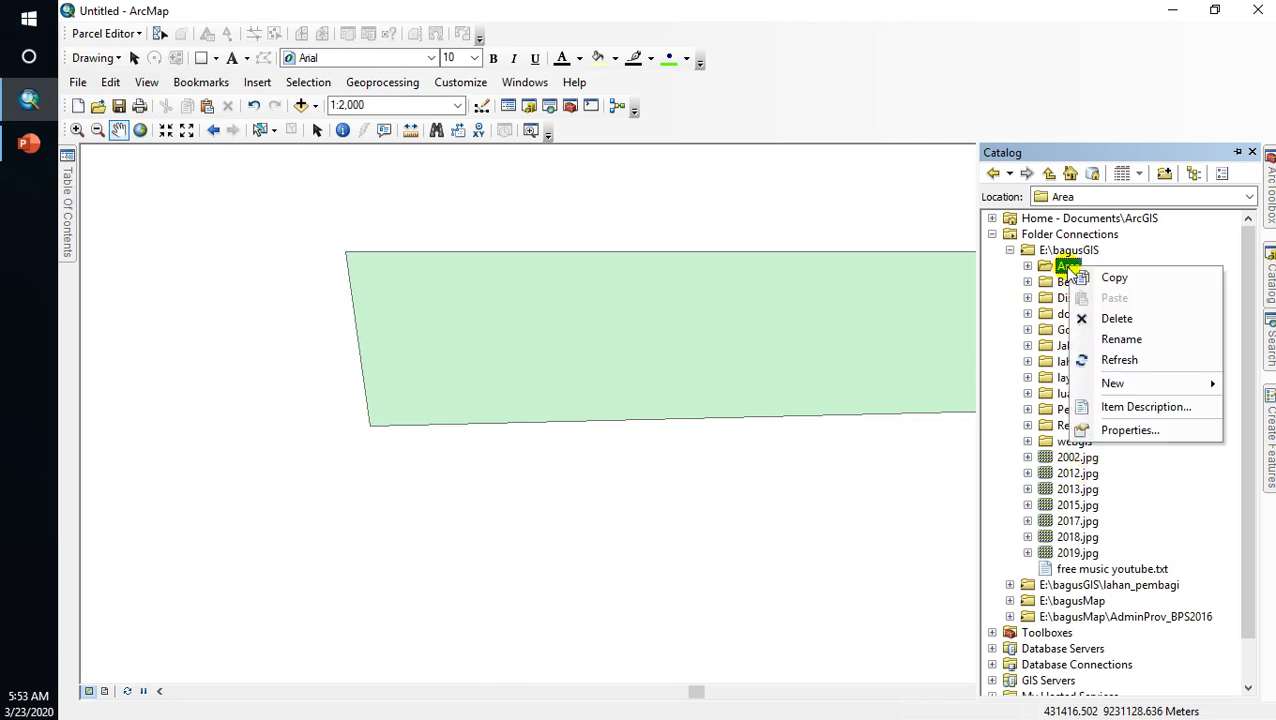
pyautogui.moveTo(1112, 382)
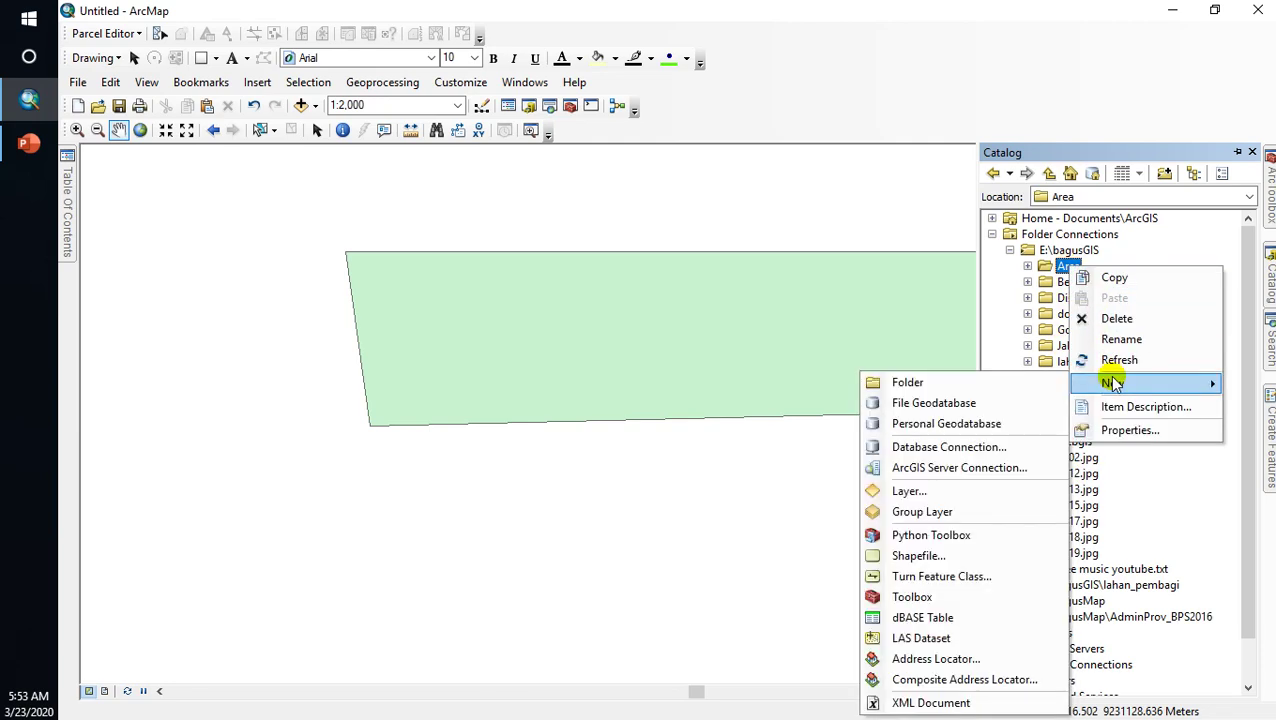
pyautogui.click(983, 404)
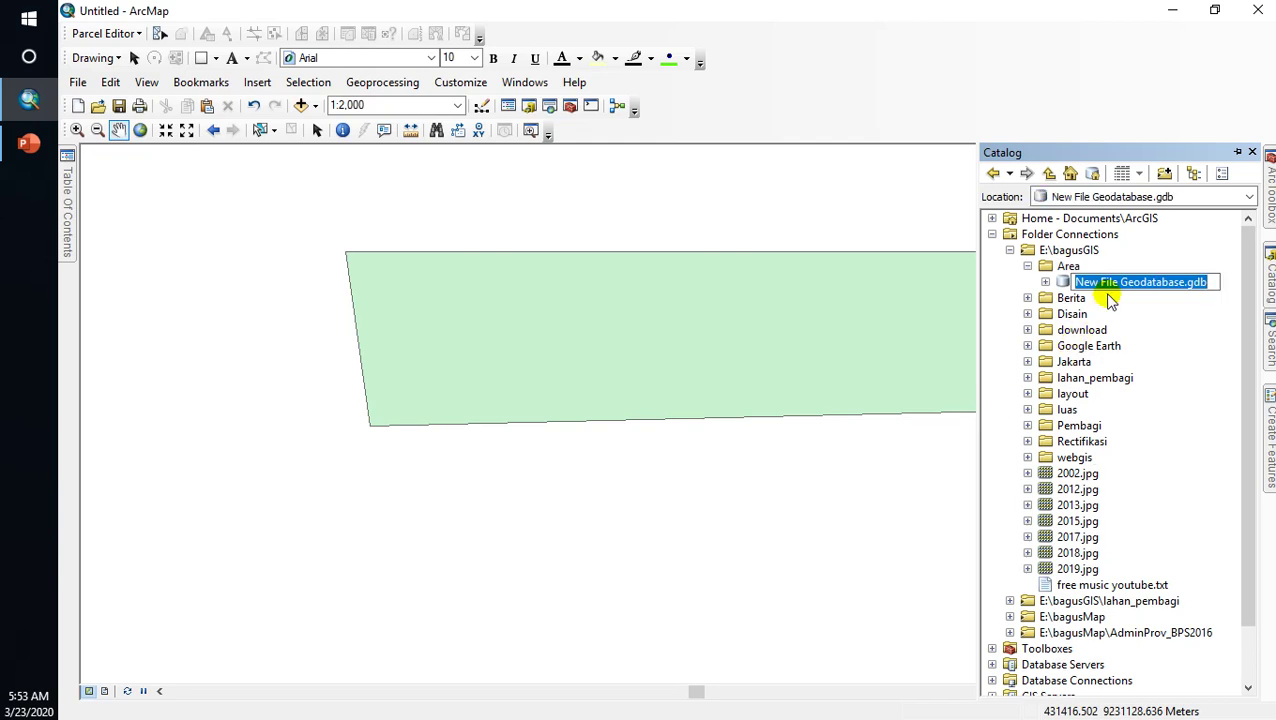
pyautogui.press('Return')
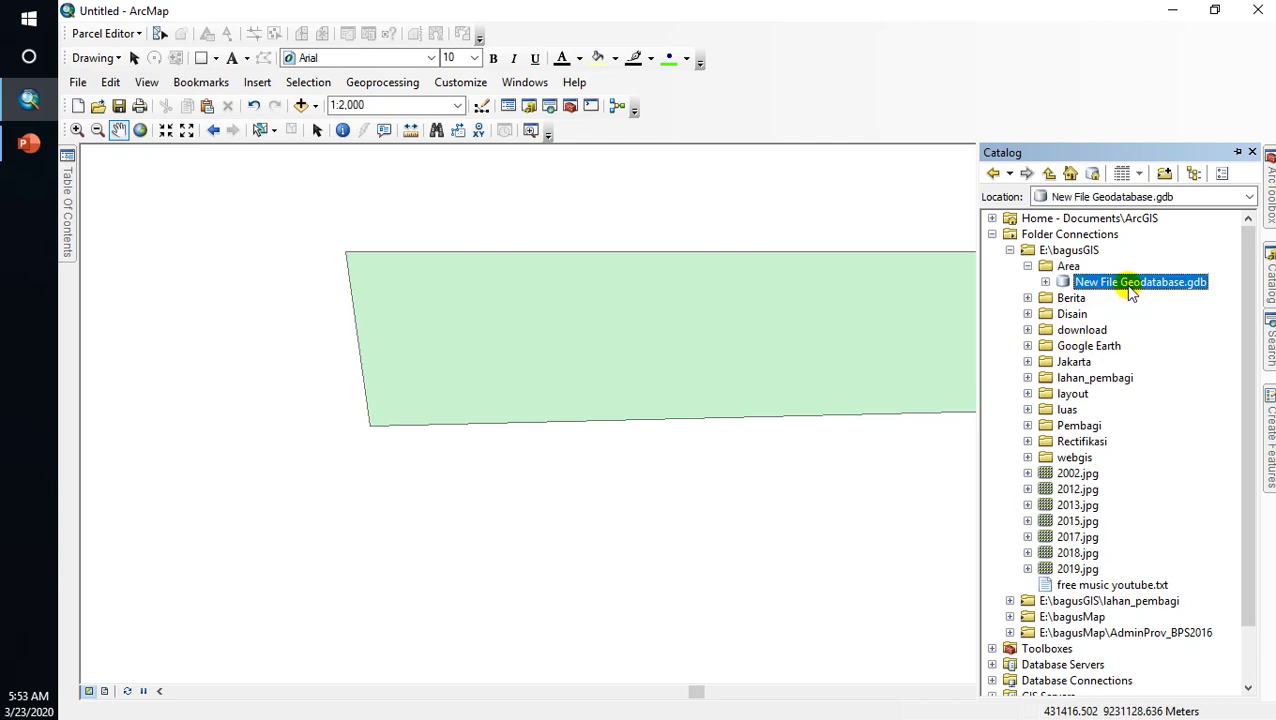
# Step: Create a feature dataset named Area in the new geodatabase, using WGS 1984 UTM Zone 49S and no vertical coordinate system
pyautogui.rightClick(1129, 287)
pyautogui.moveTo(1145, 470)
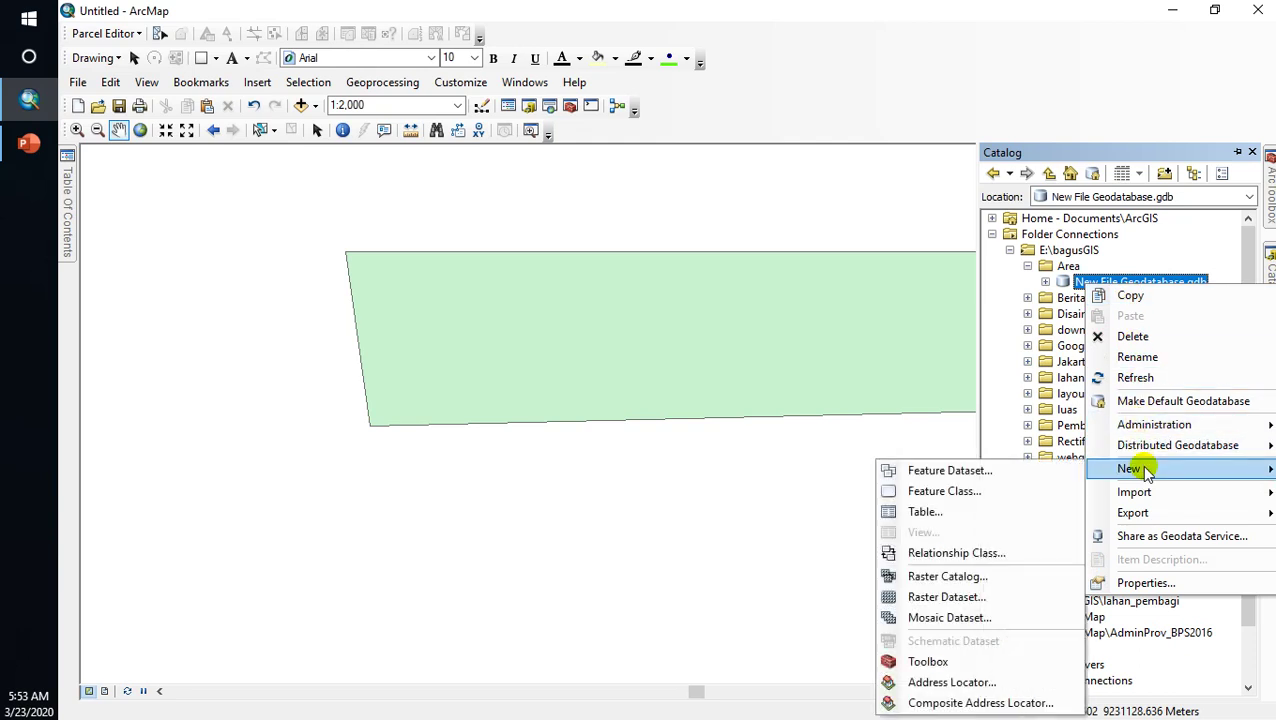
pyautogui.rightClick(1077, 282)
pyautogui.moveTo(1128, 463)
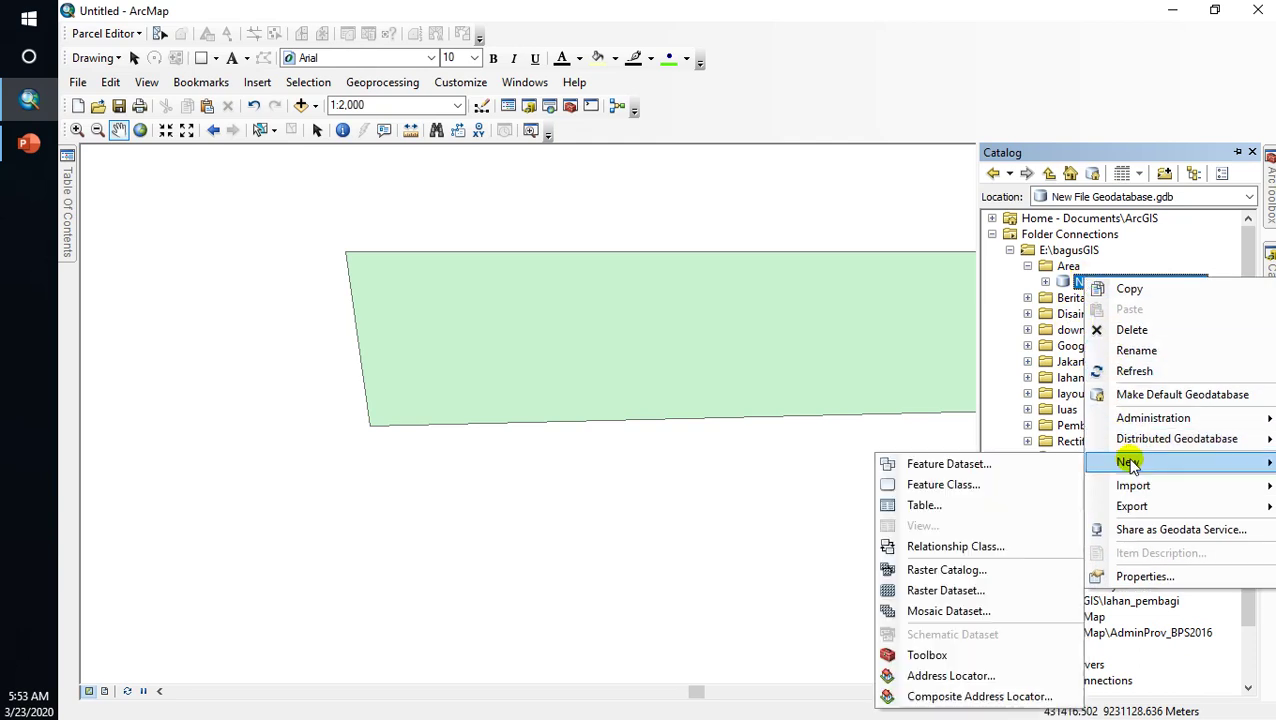
pyautogui.click(1015, 464)
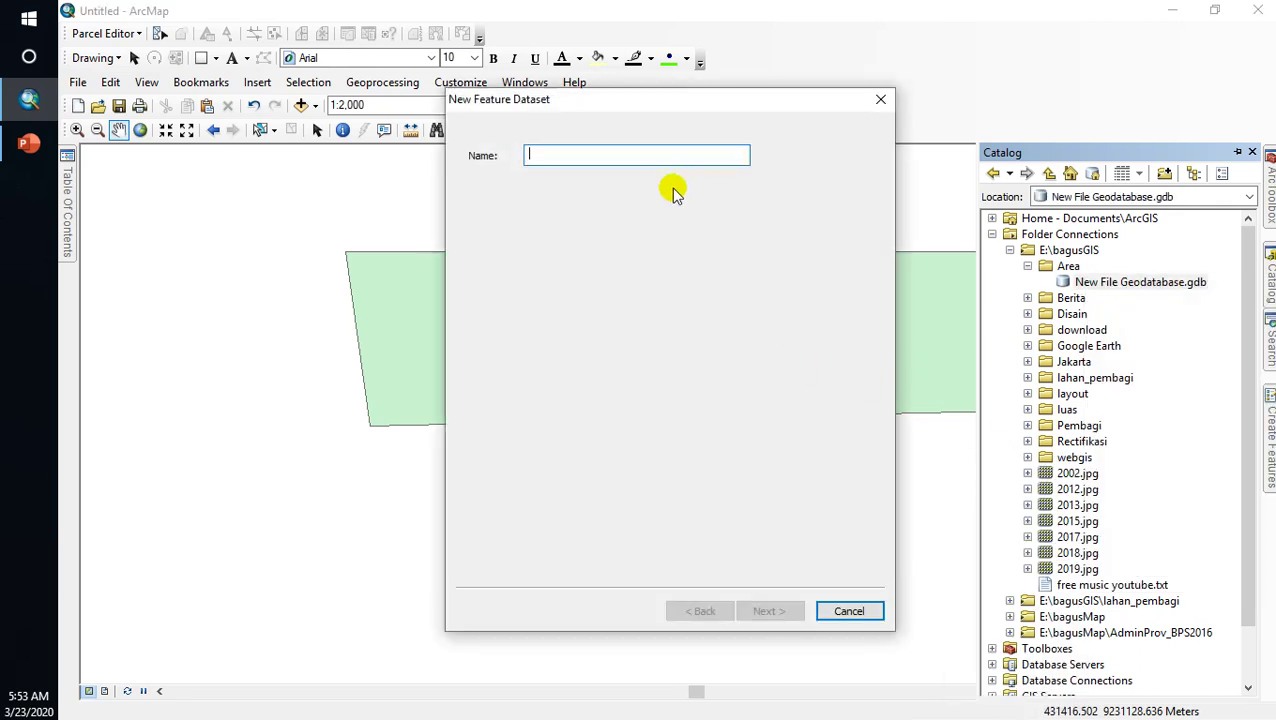
pyautogui.write('Area')
pyautogui.press('Return')
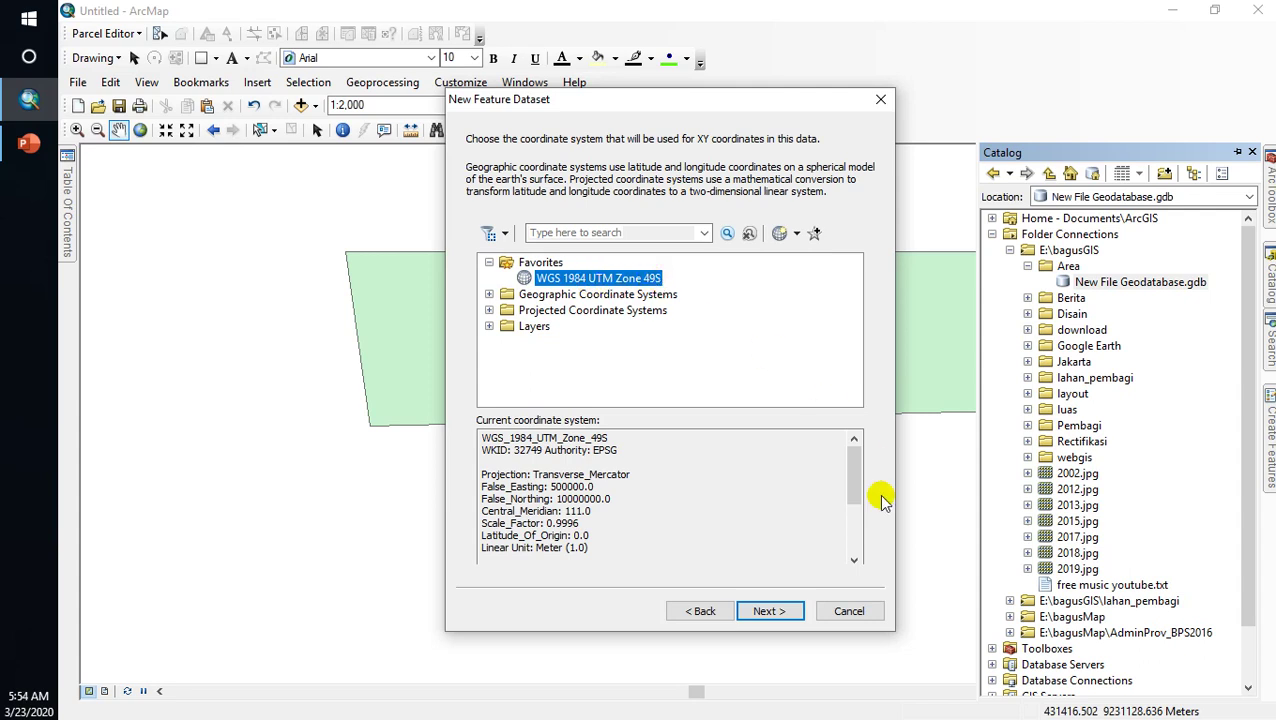
pyautogui.click(768, 611)
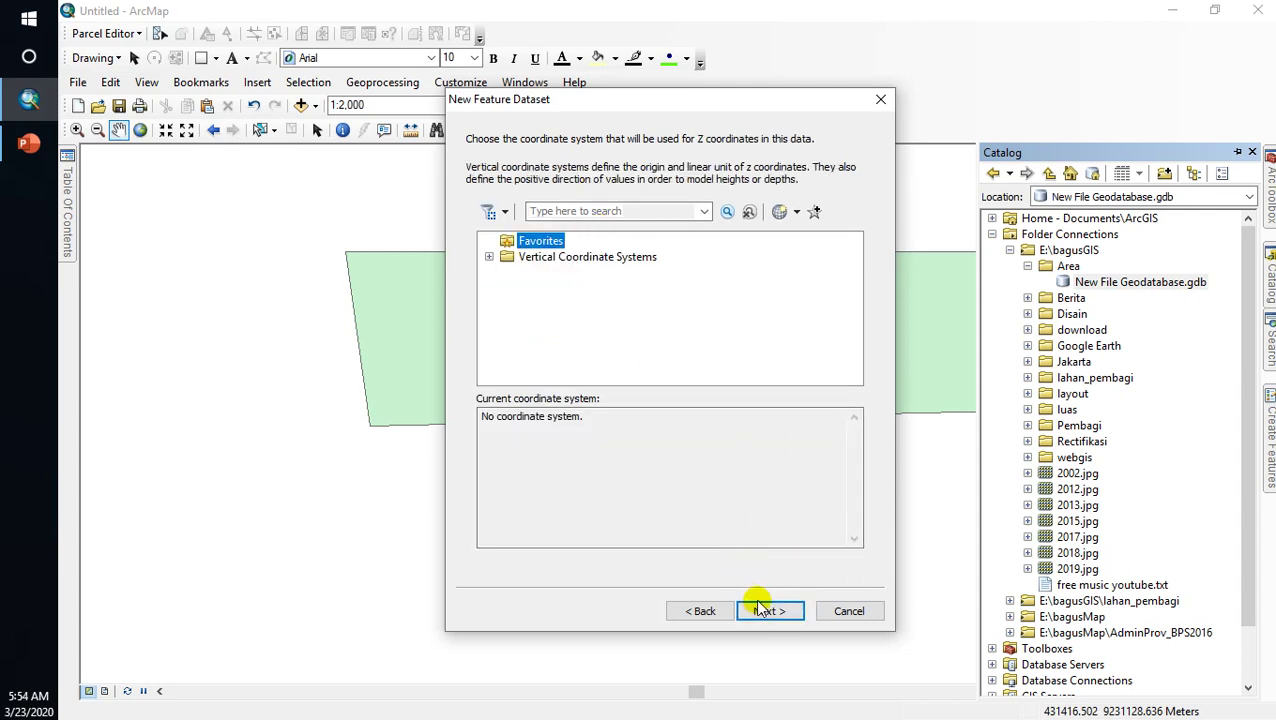
pyautogui.click(766, 611)
pyautogui.click(764, 609)
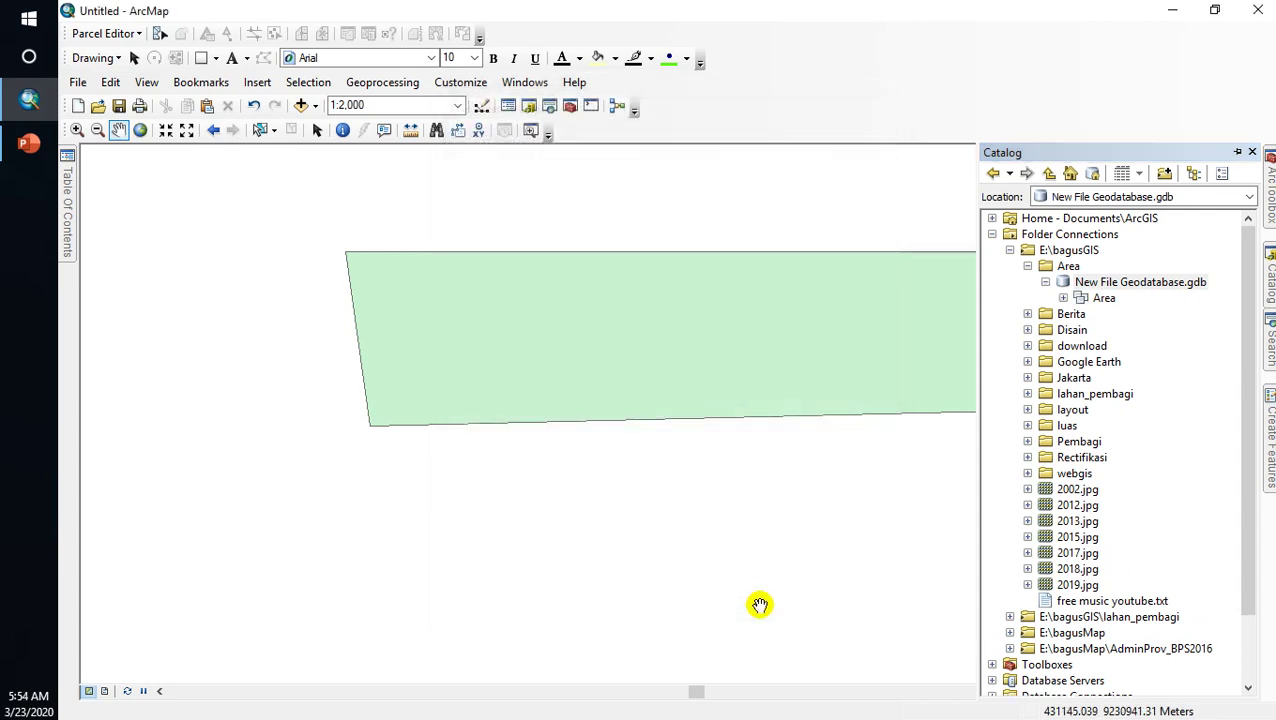
# Step: Create a parcel fabric in the Area feature dataset, keeping the default name and no configuration keyword
pyautogui.click(1104, 298)
pyautogui.rightClick(1106, 298)
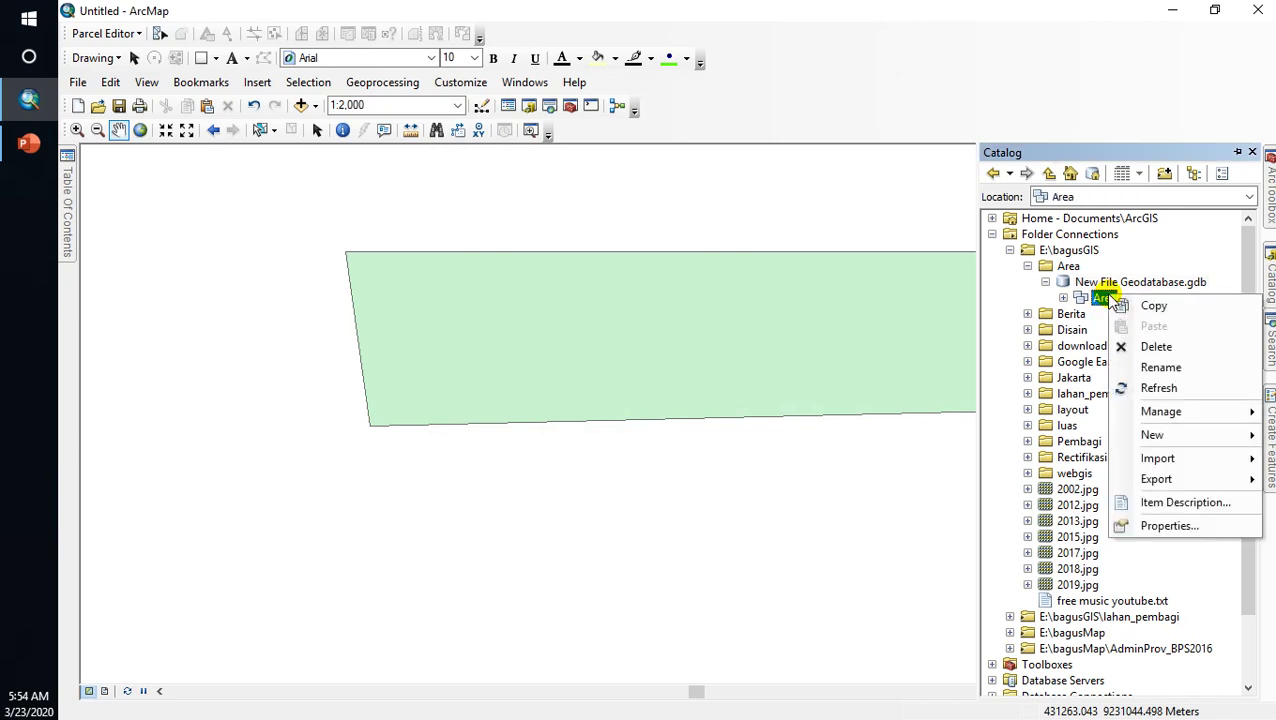
pyautogui.moveTo(1197, 465)
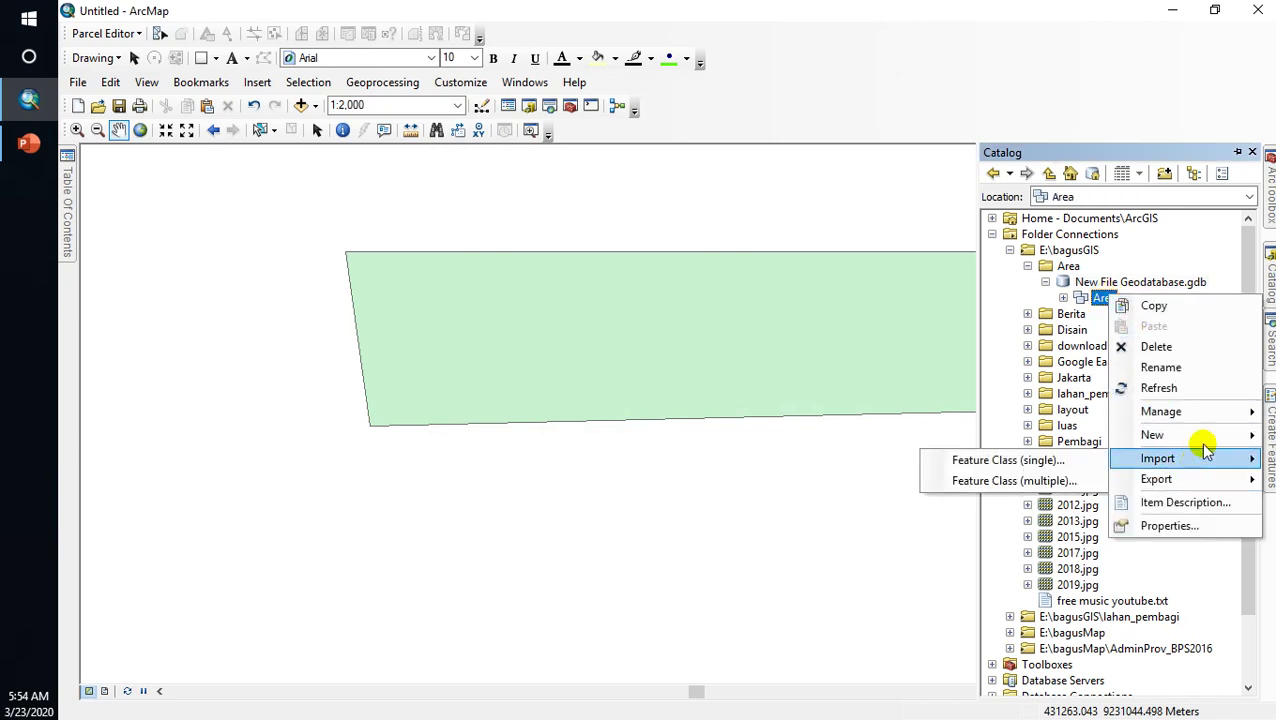
pyautogui.moveTo(1208, 436)
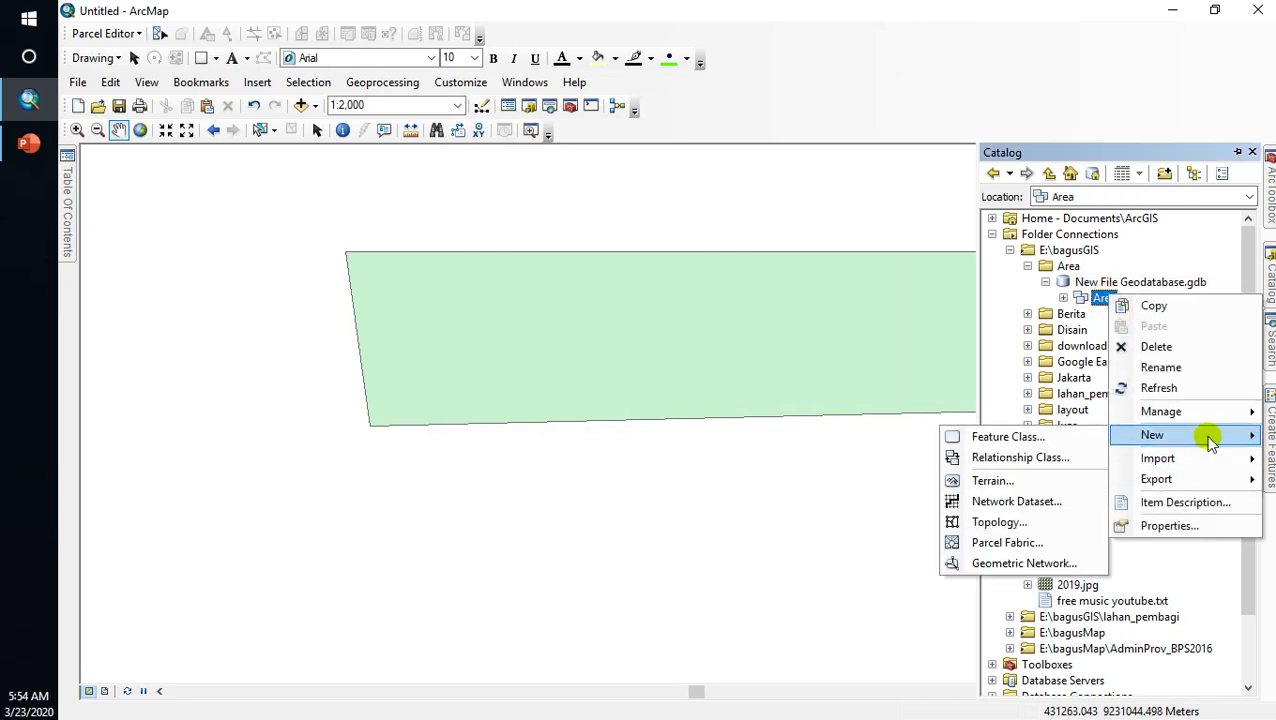
pyautogui.click(1010, 545)
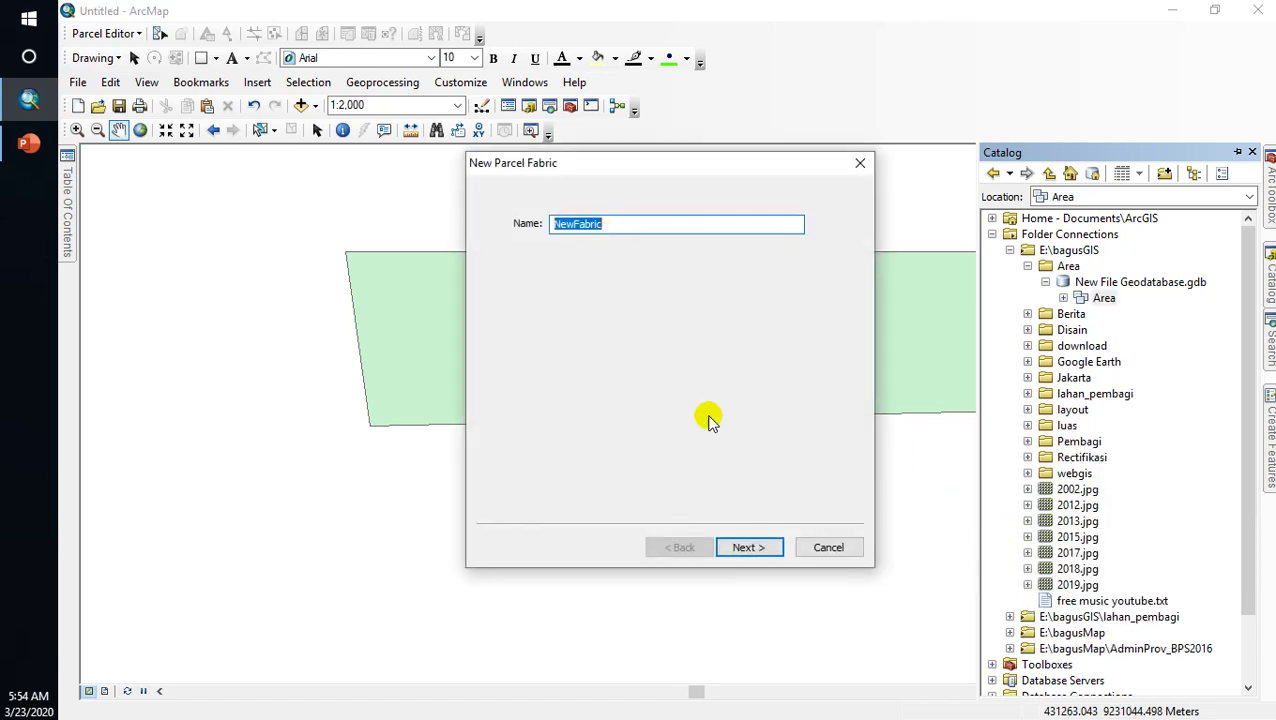
pyautogui.click(748, 547)
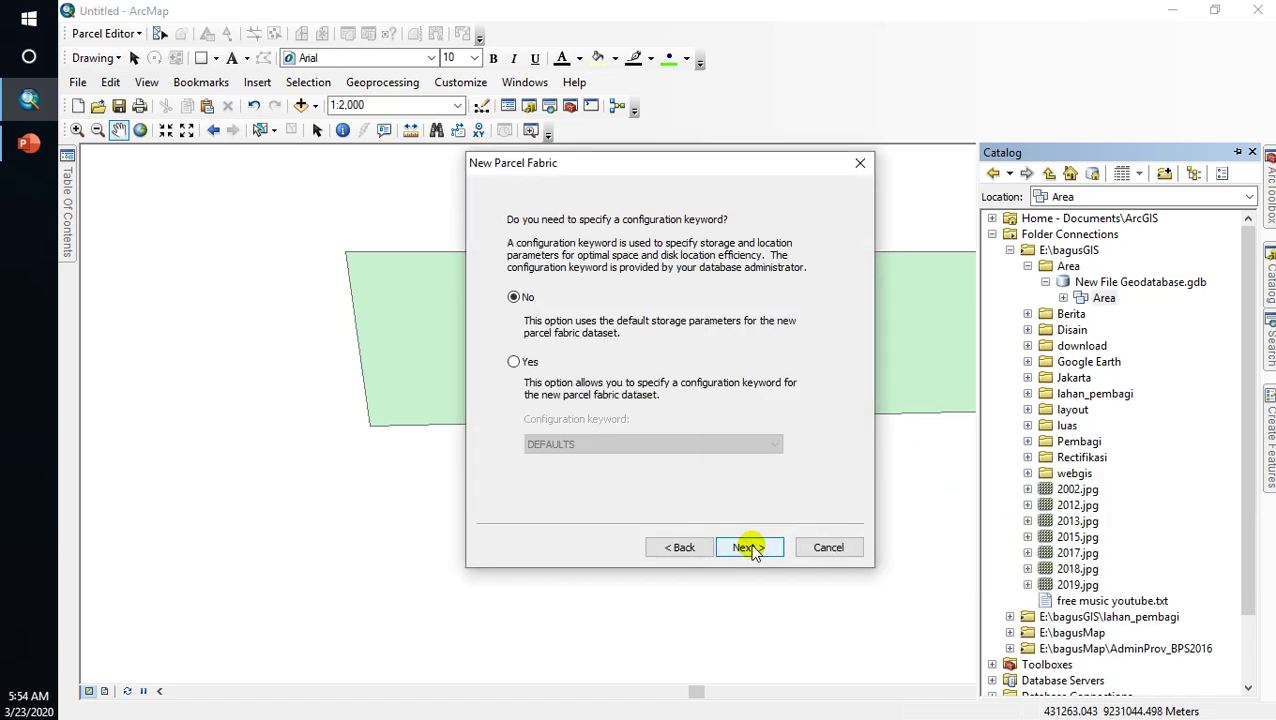
pyautogui.click(750, 548)
pyautogui.click(750, 548)
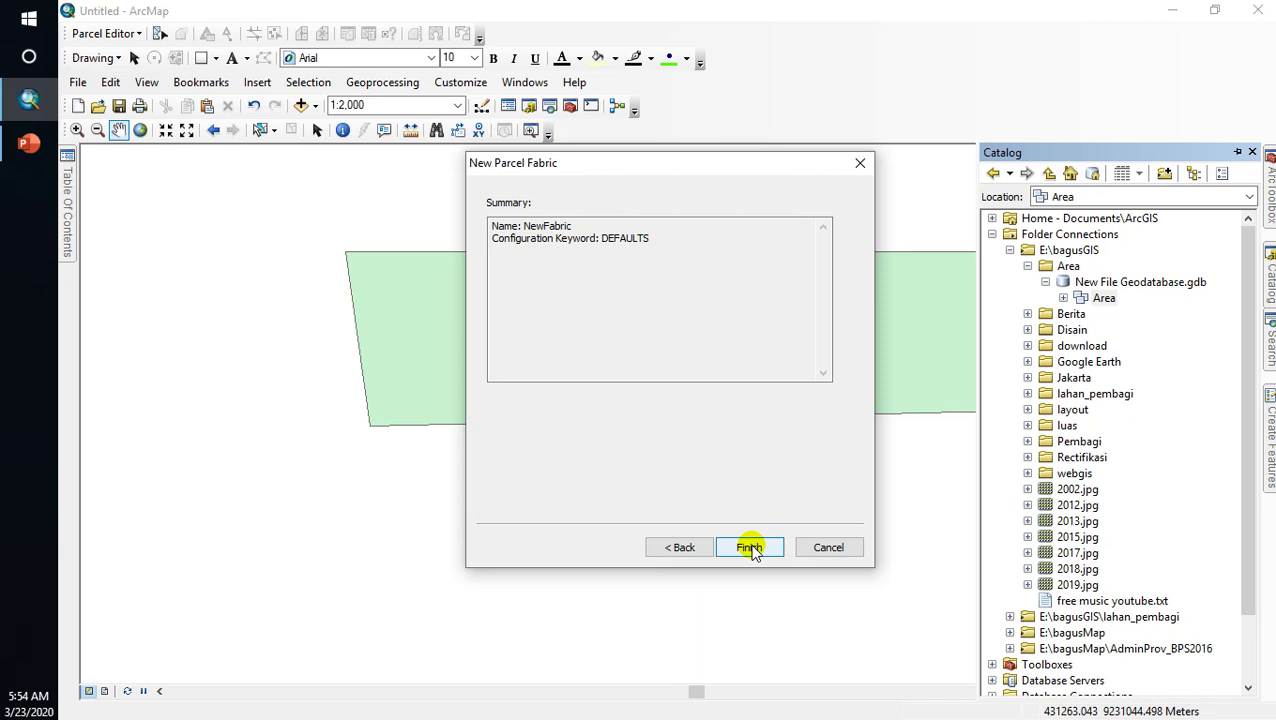
pyautogui.click(750, 548)
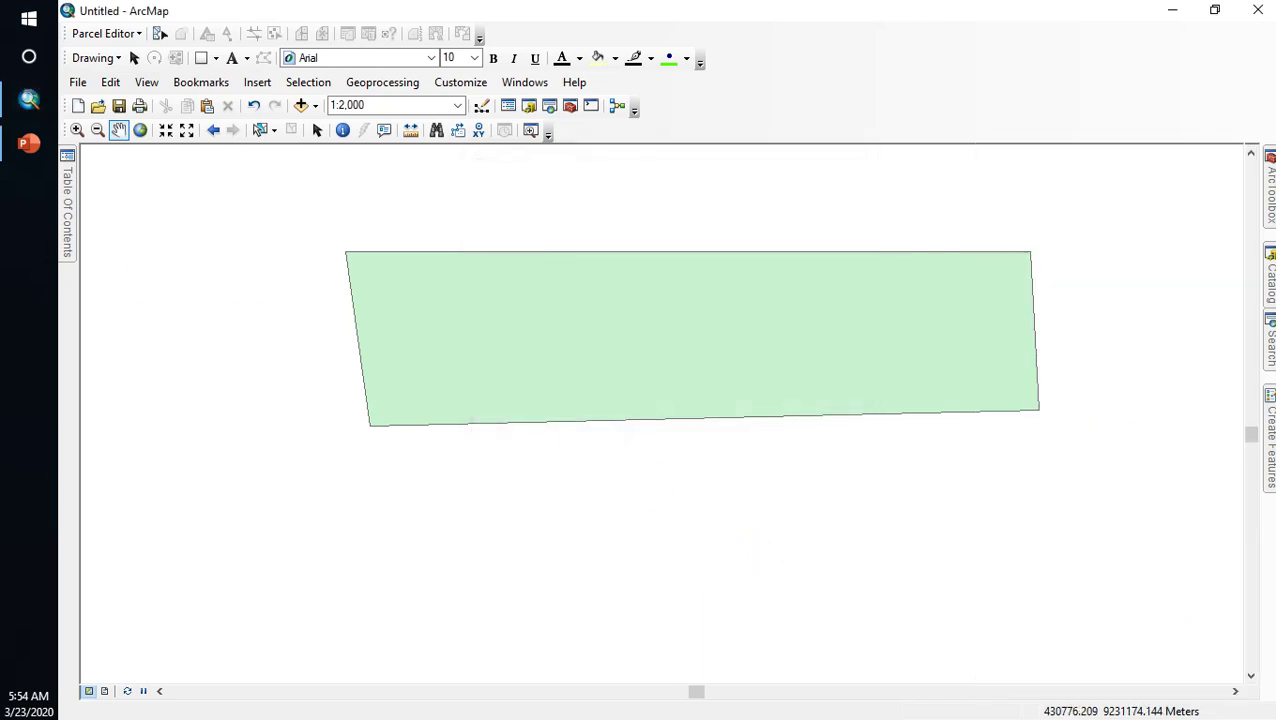
# Step: Expand the NewFabric layer in the layer list to view its sublayers
pyautogui.click(74, 200)
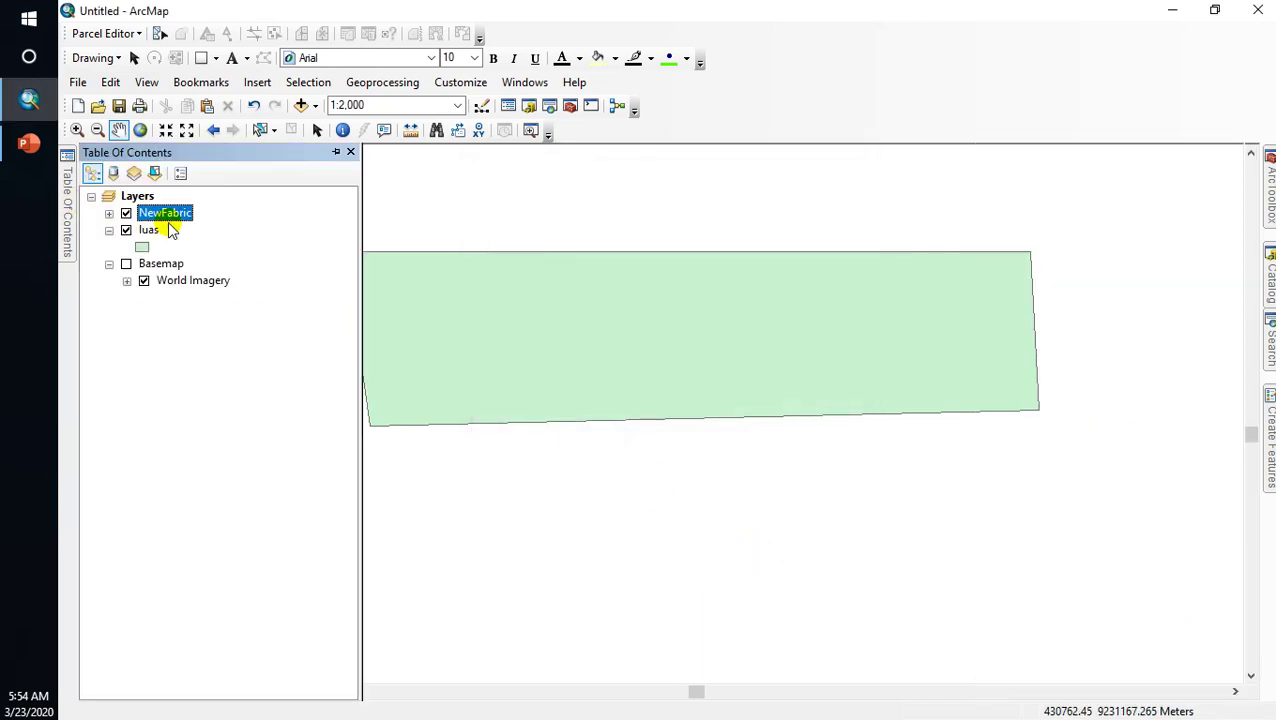
pyautogui.click(109, 214)
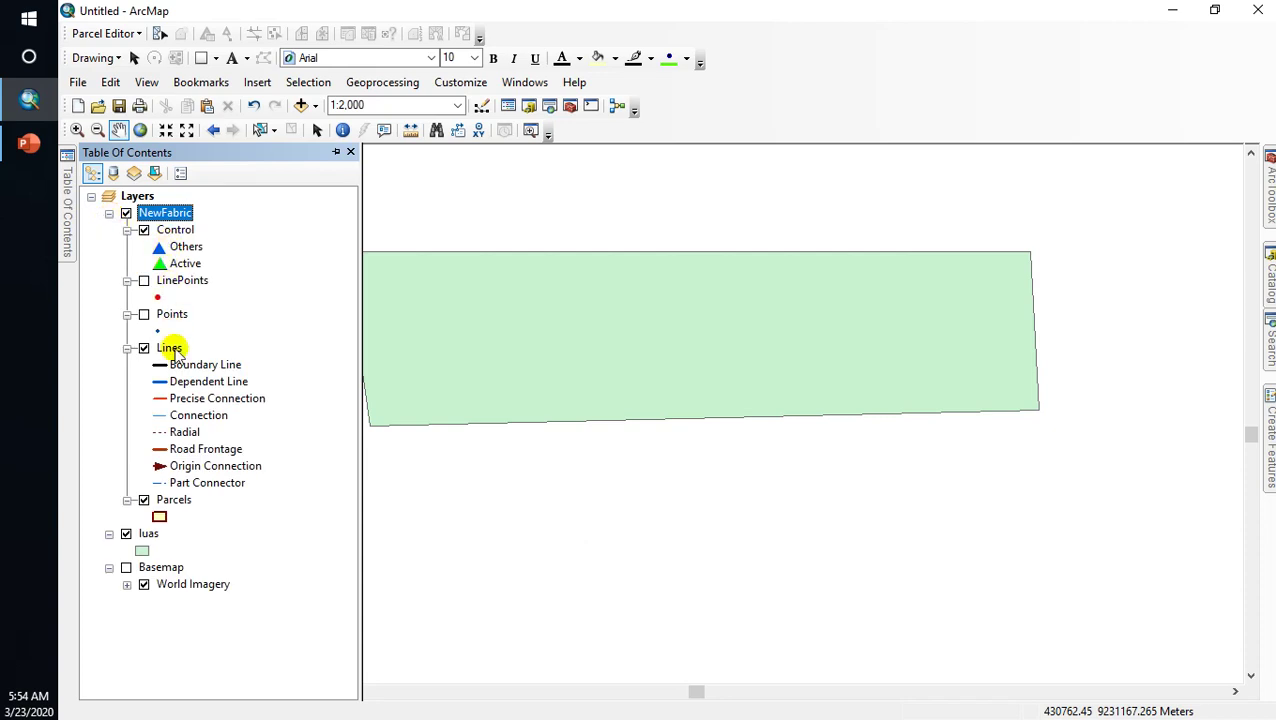
# Step: Turn the Parcel Editor toolbar off and back on
pyautogui.click(106, 34)
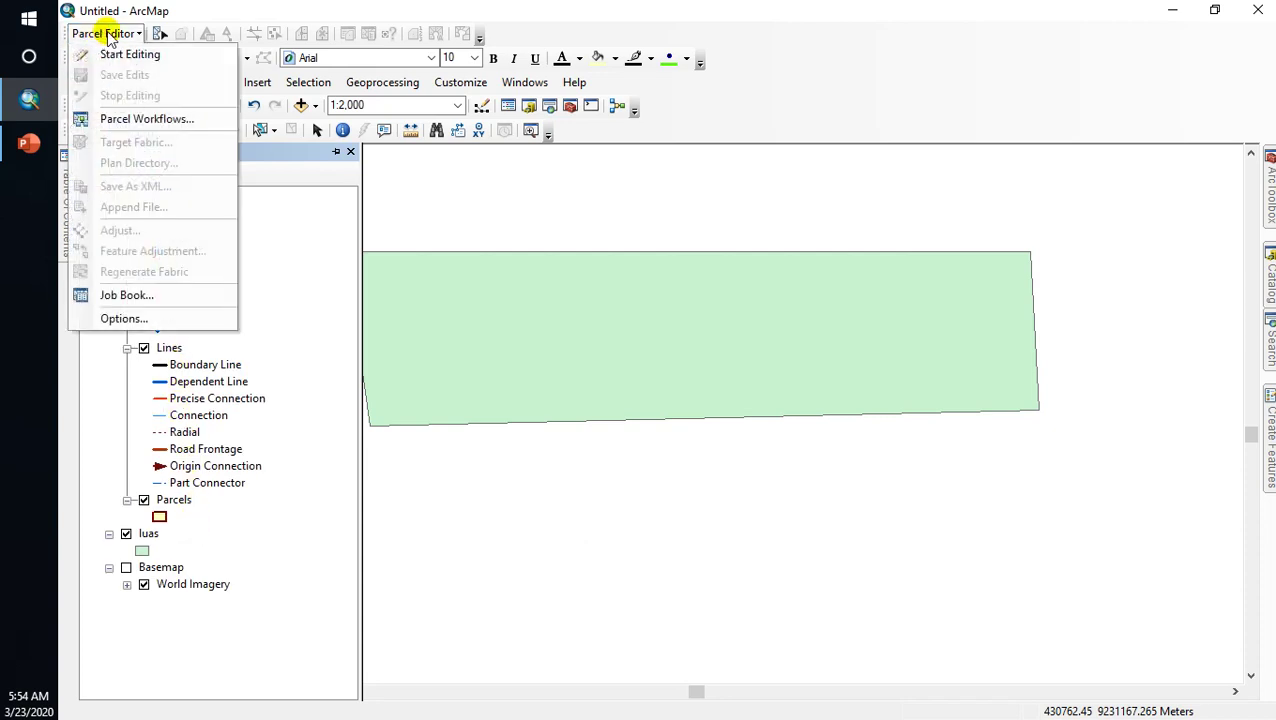
pyautogui.click(90, 34)
pyautogui.rightClick(790, 43)
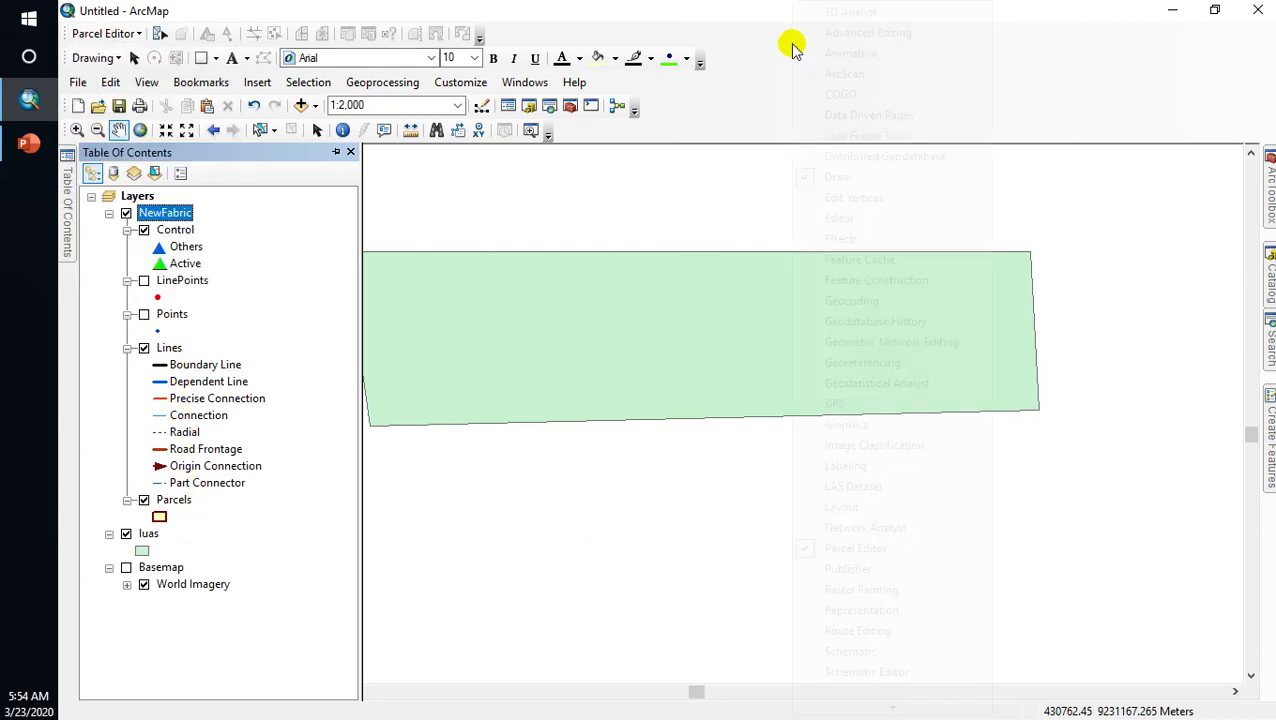
pyautogui.click(831, 549)
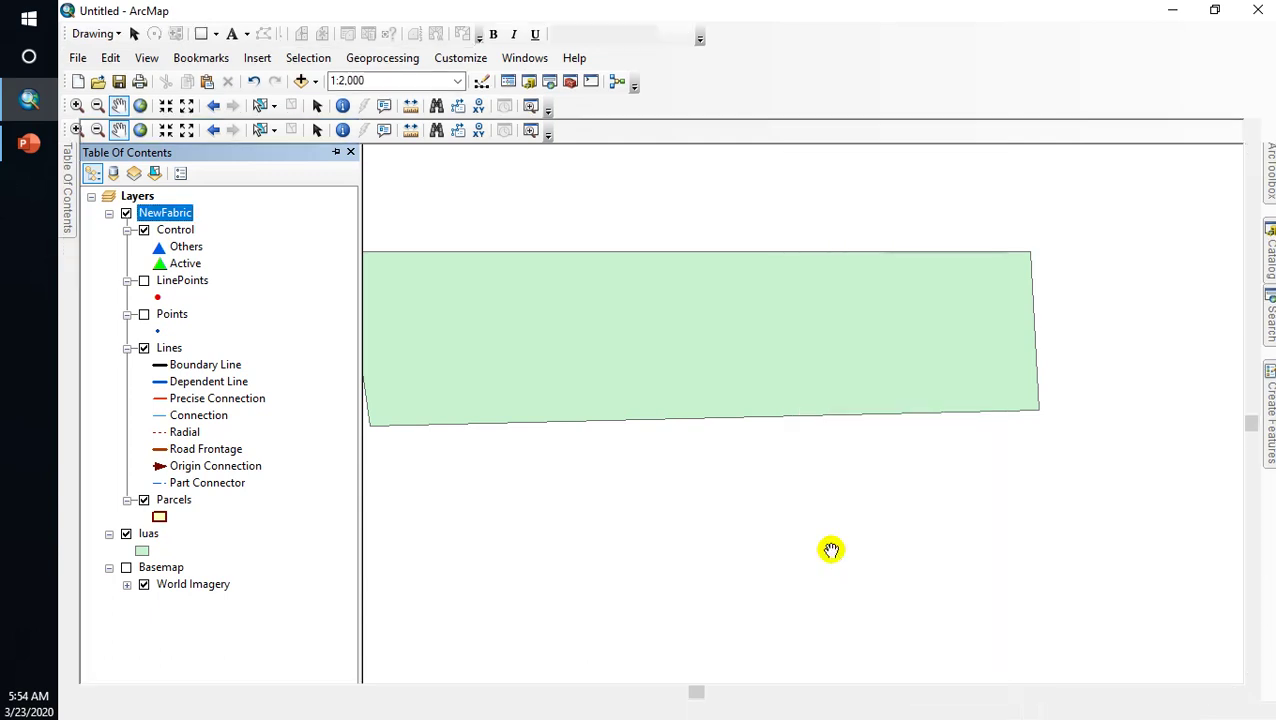
pyautogui.rightClick(826, 67)
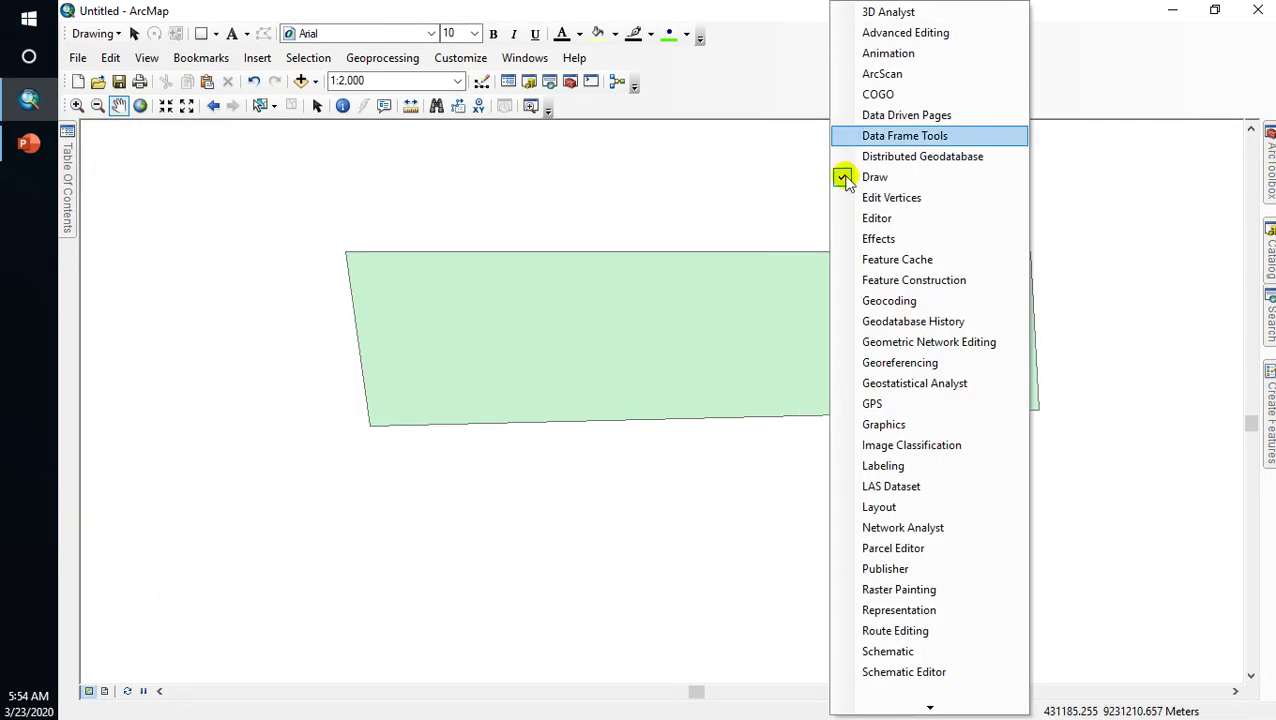
pyautogui.click(866, 551)
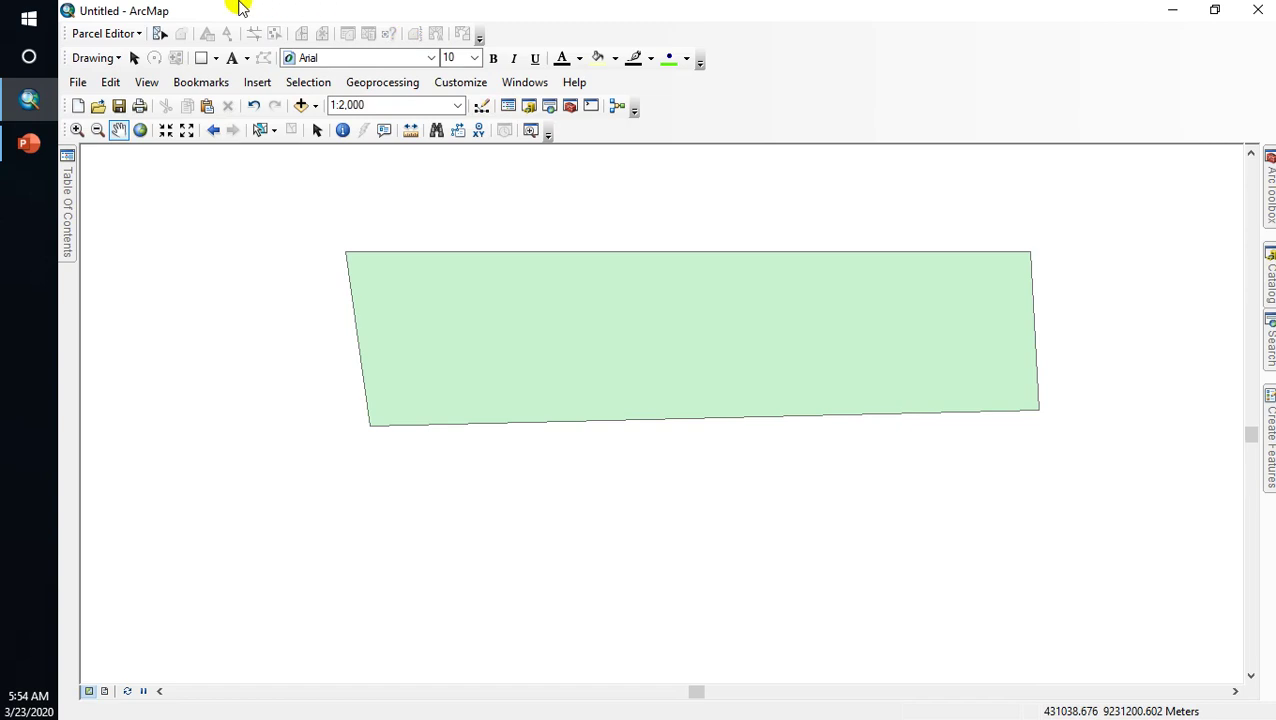
# Step: Start a parcel editing session on the New File Geodatabase workspace
pyautogui.click(126, 35)
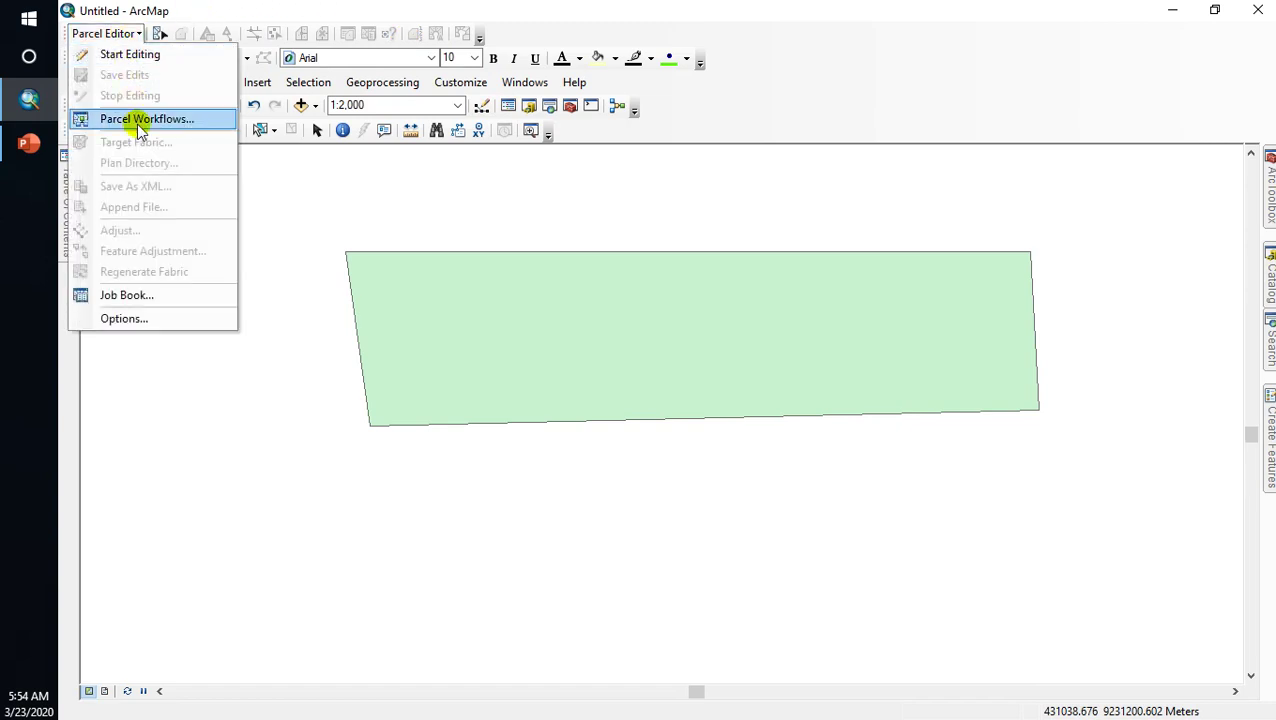
pyautogui.click(140, 56)
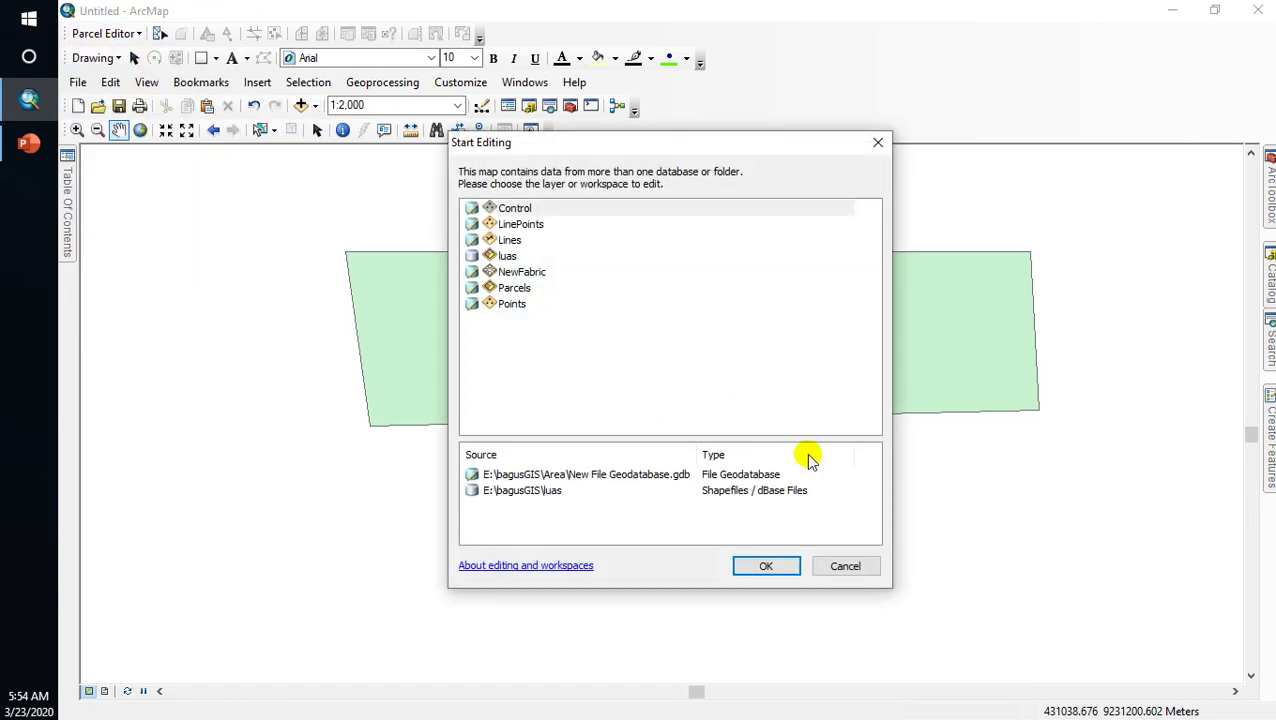
pyautogui.click(766, 566)
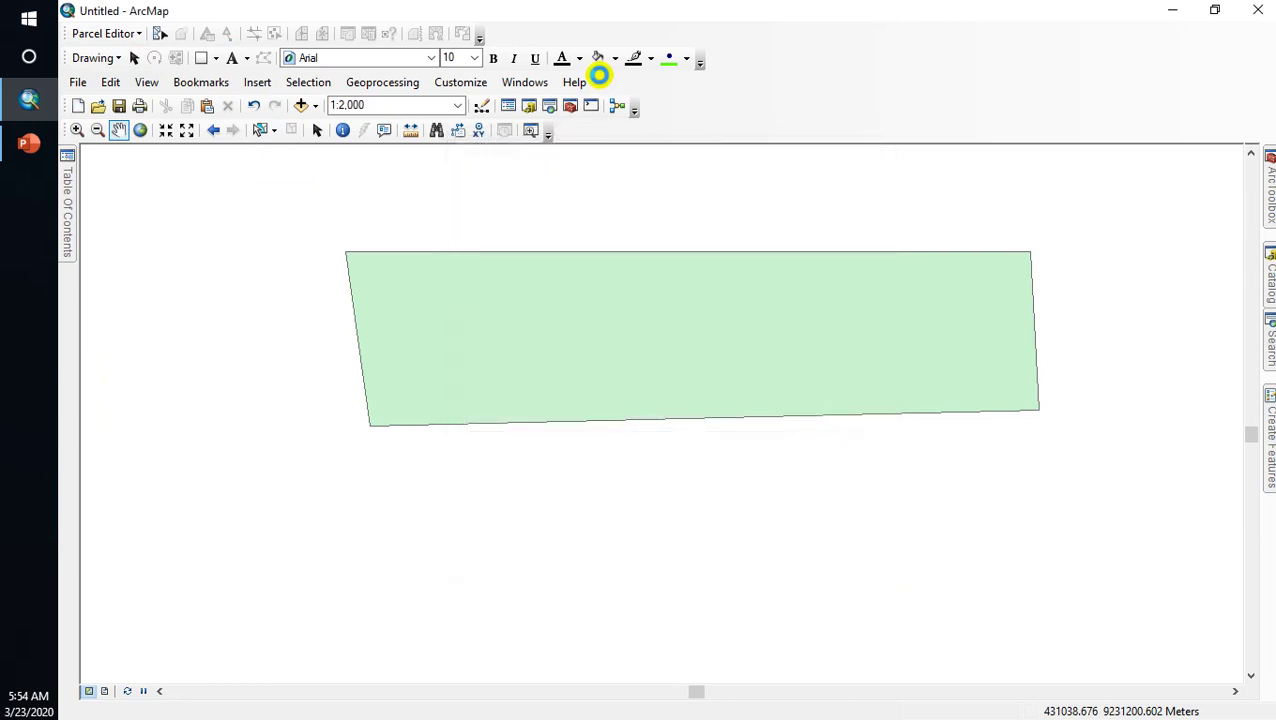
# Step: Open the Parcel Explorer and Parcel Details windows
pyautogui.click(427, 36)
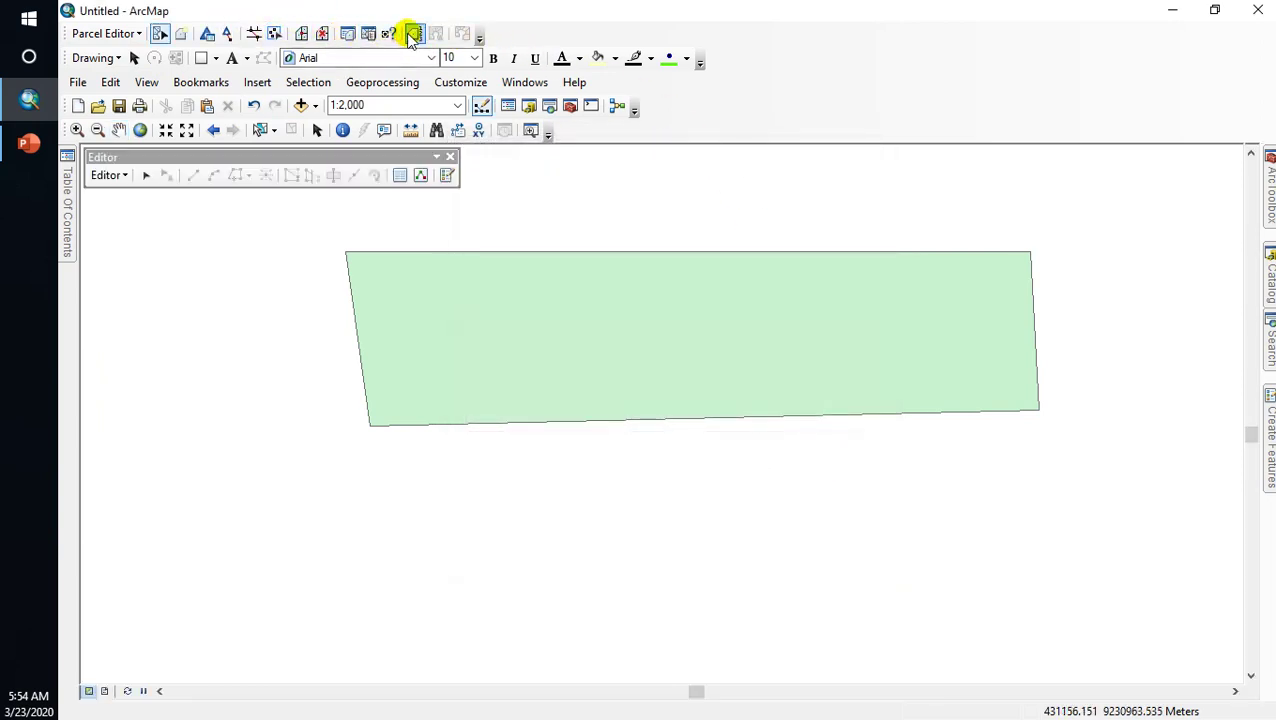
pyautogui.click(370, 36)
pyautogui.click(350, 36)
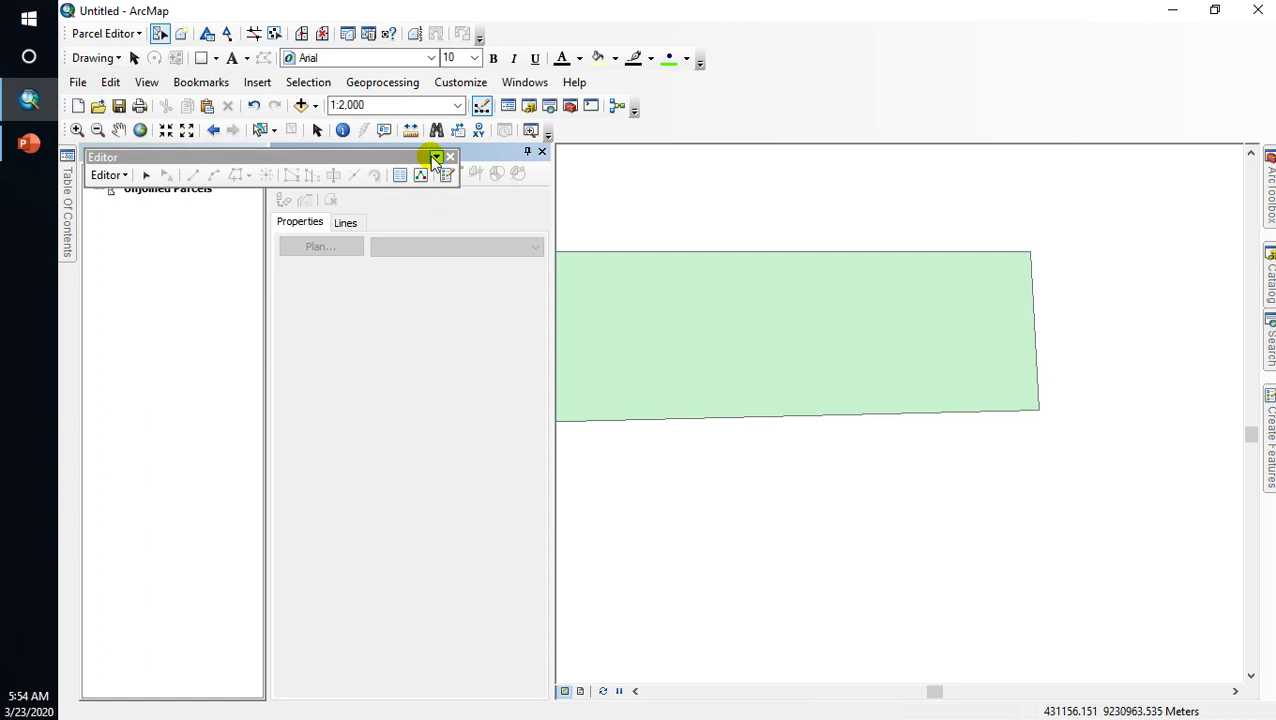
# Step: Dock the floating Editor toolbar with the other toolbars and set the Attributes window to auto-hide
pyautogui.moveTo(408, 160); pyautogui.dragTo(407, 154)
pyautogui.click(407, 154)
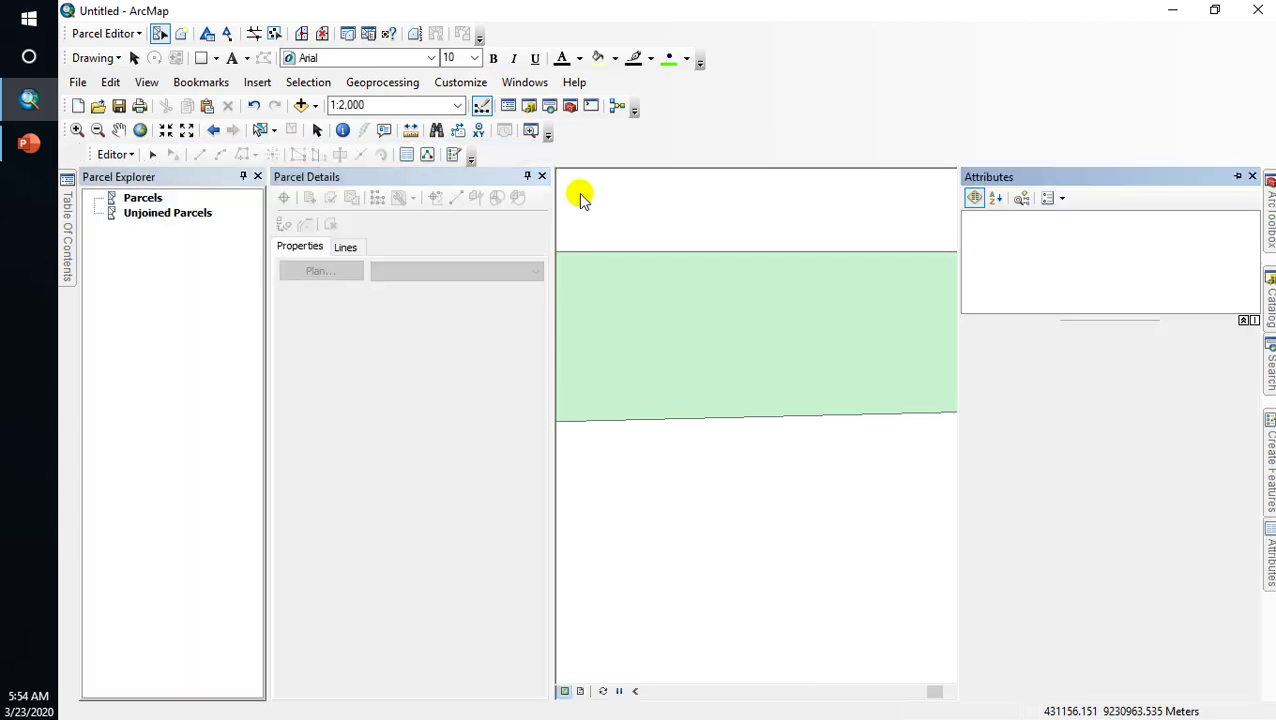
pyautogui.click(1236, 177)
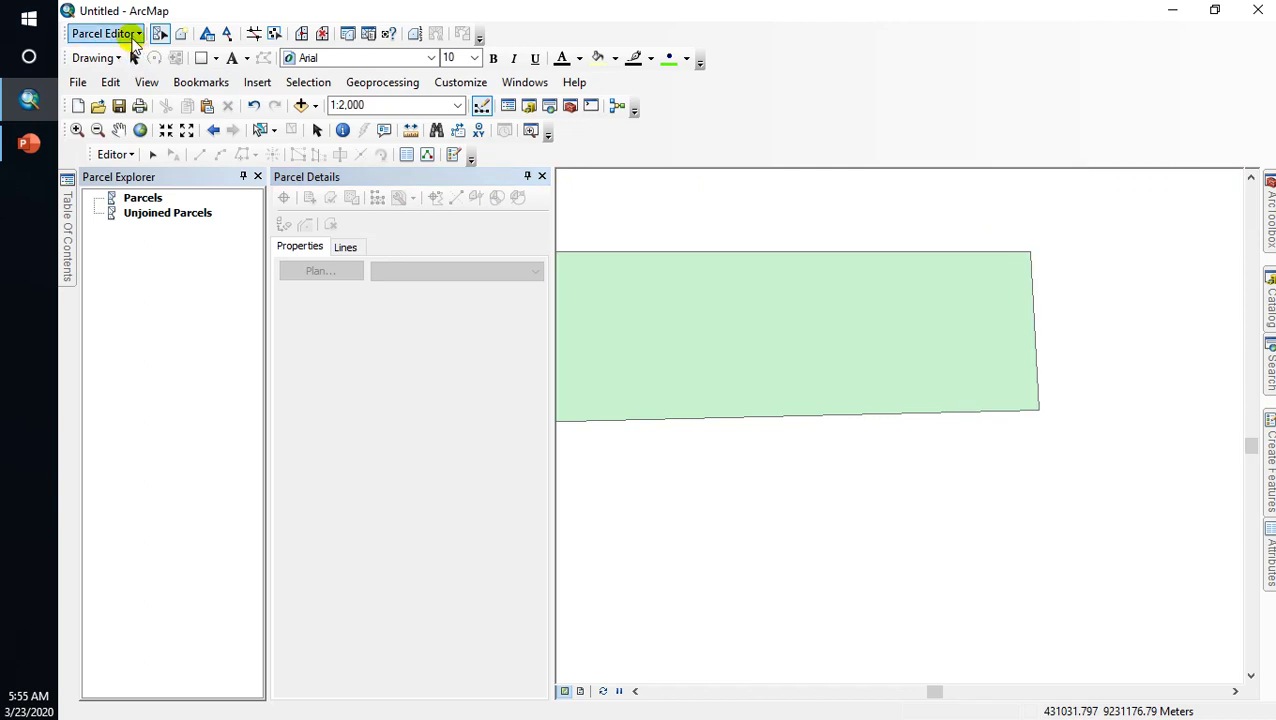
# Step: Construct a new parcel by tracing the luas polygon's four corners clockwise from its northwest vertex and closing at the start point
pyautogui.click(132, 36)
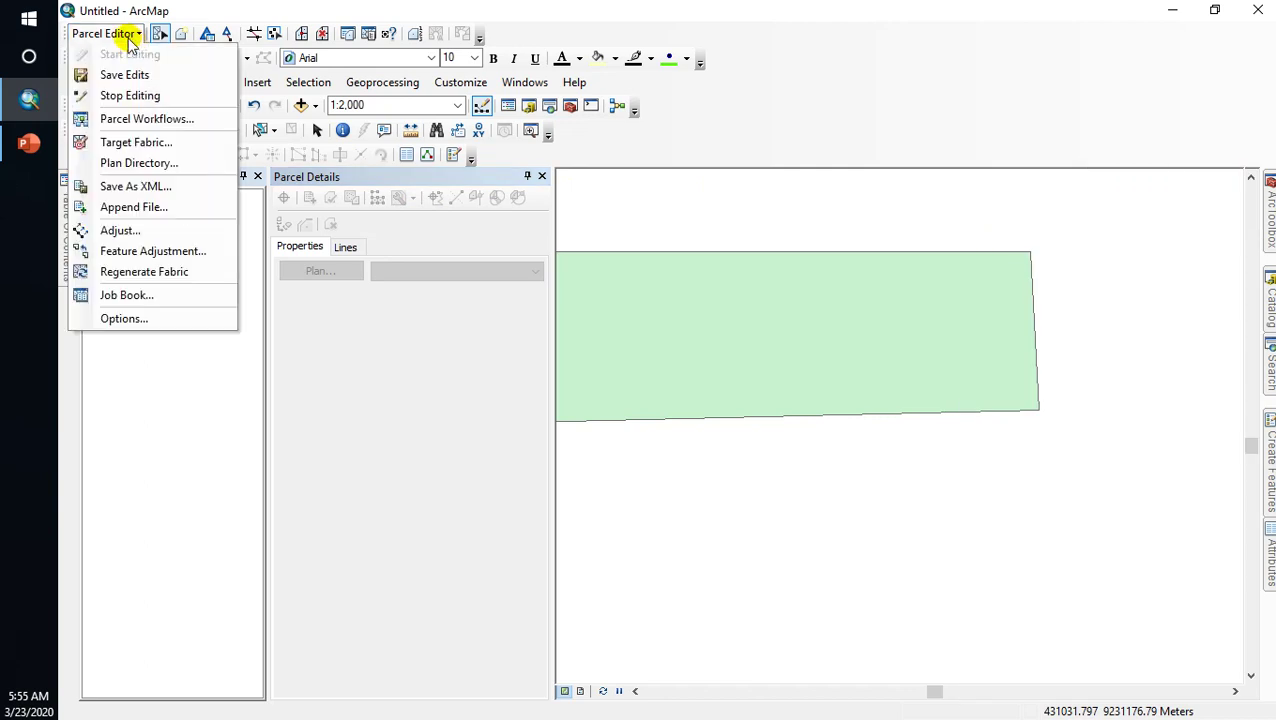
pyautogui.click(169, 38)
pyautogui.click(180, 36)
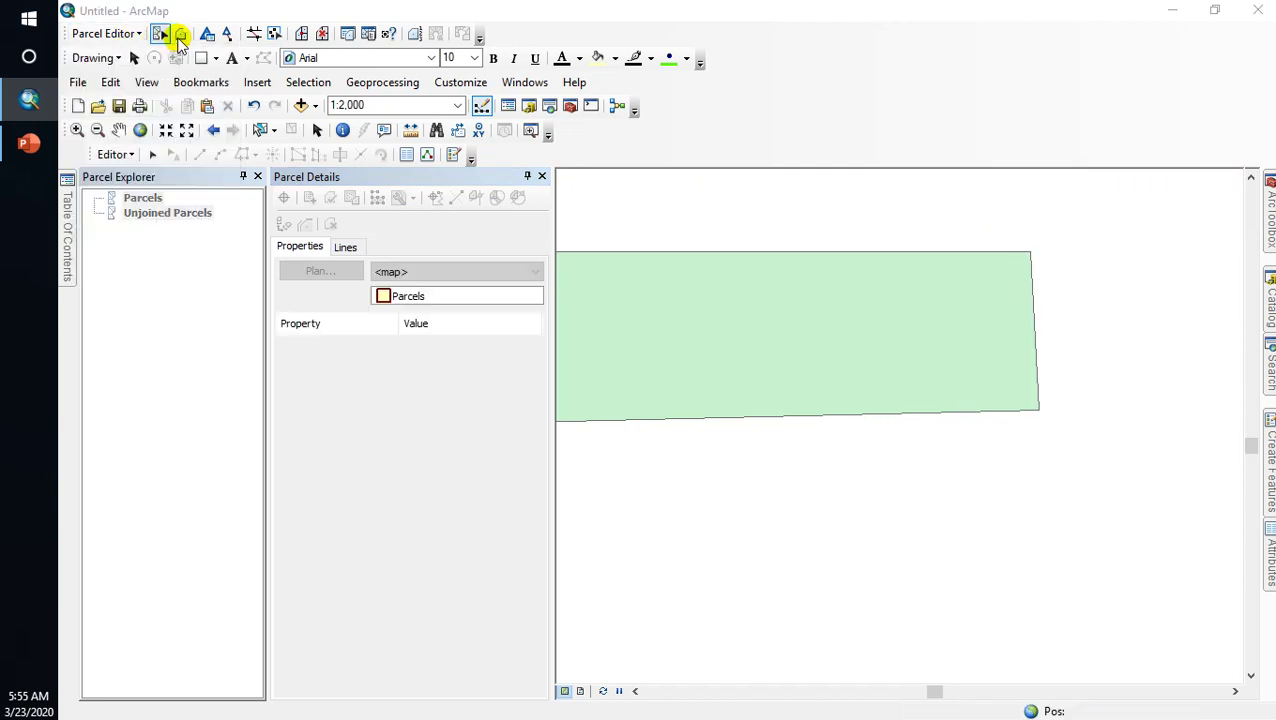
pyautogui.moveTo(670, 313); pyautogui.dragTo(793, 292)
pyautogui.scroll(1, 728, 289)
pyautogui.scroll(-2, 726, 289)
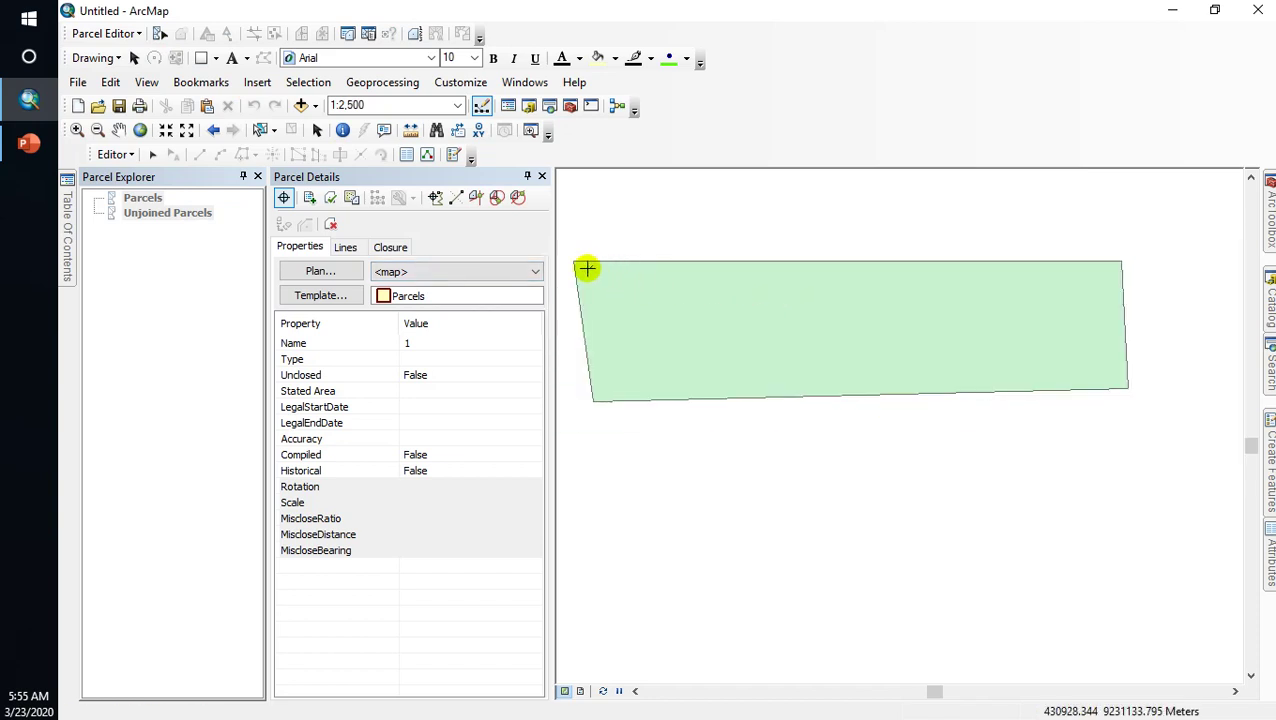
pyautogui.click(573, 261)
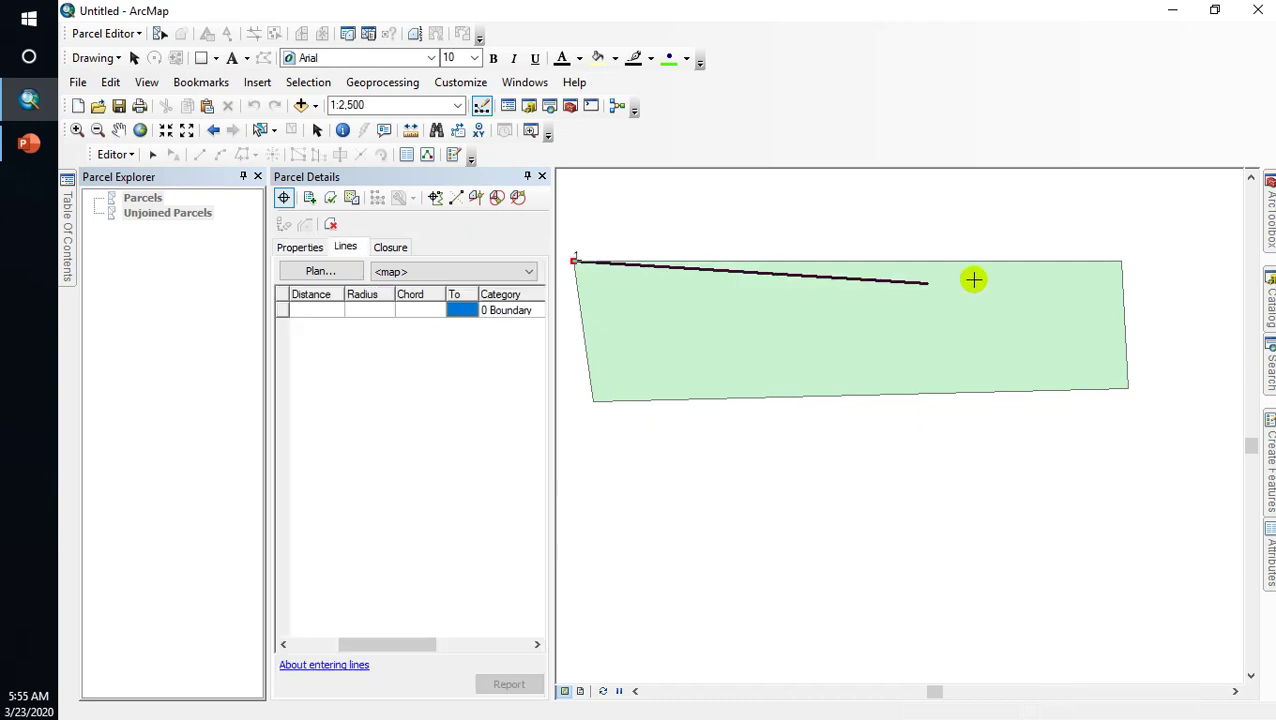
pyautogui.click(1120, 263)
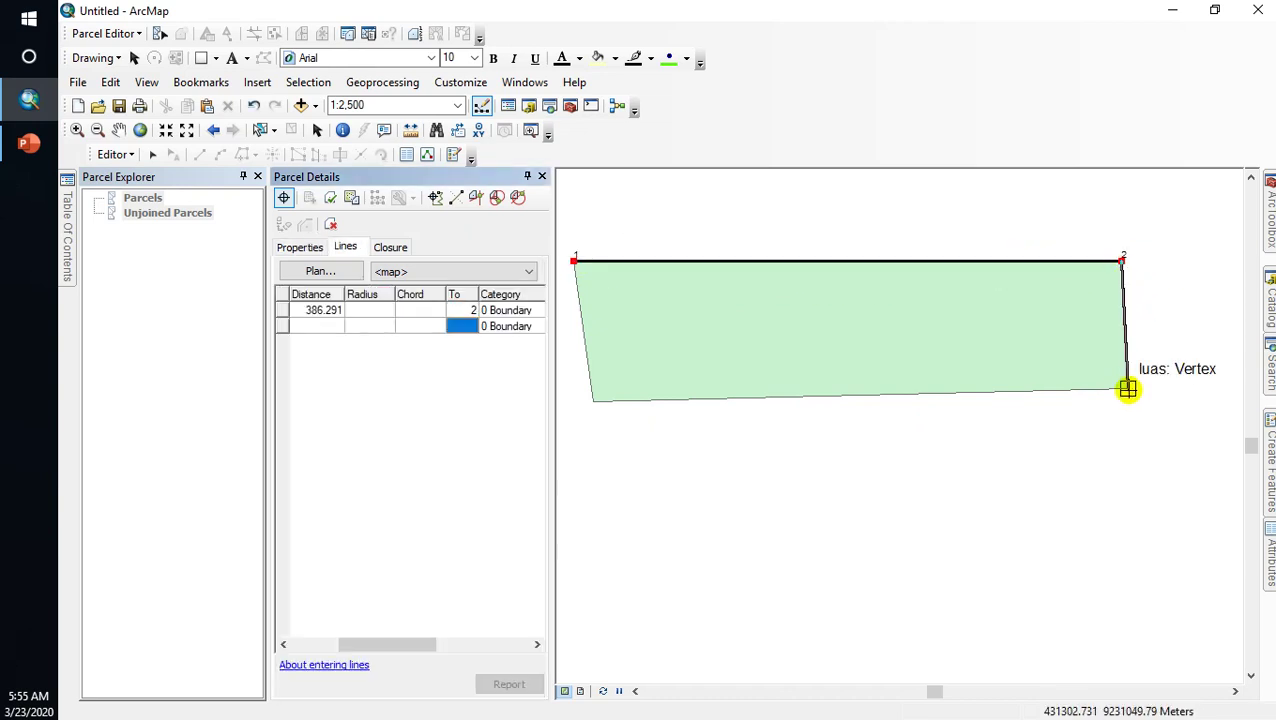
pyautogui.click(1127, 389)
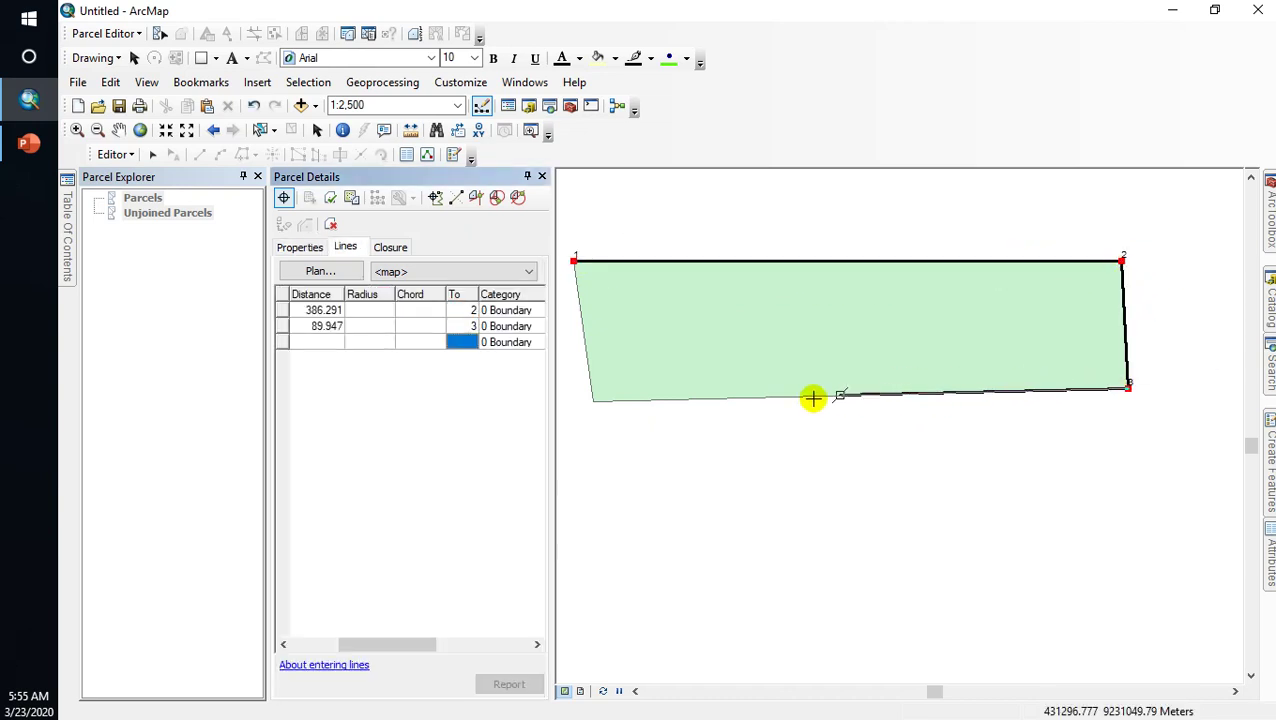
pyautogui.click(594, 398)
pyautogui.doubleClick(573, 262)
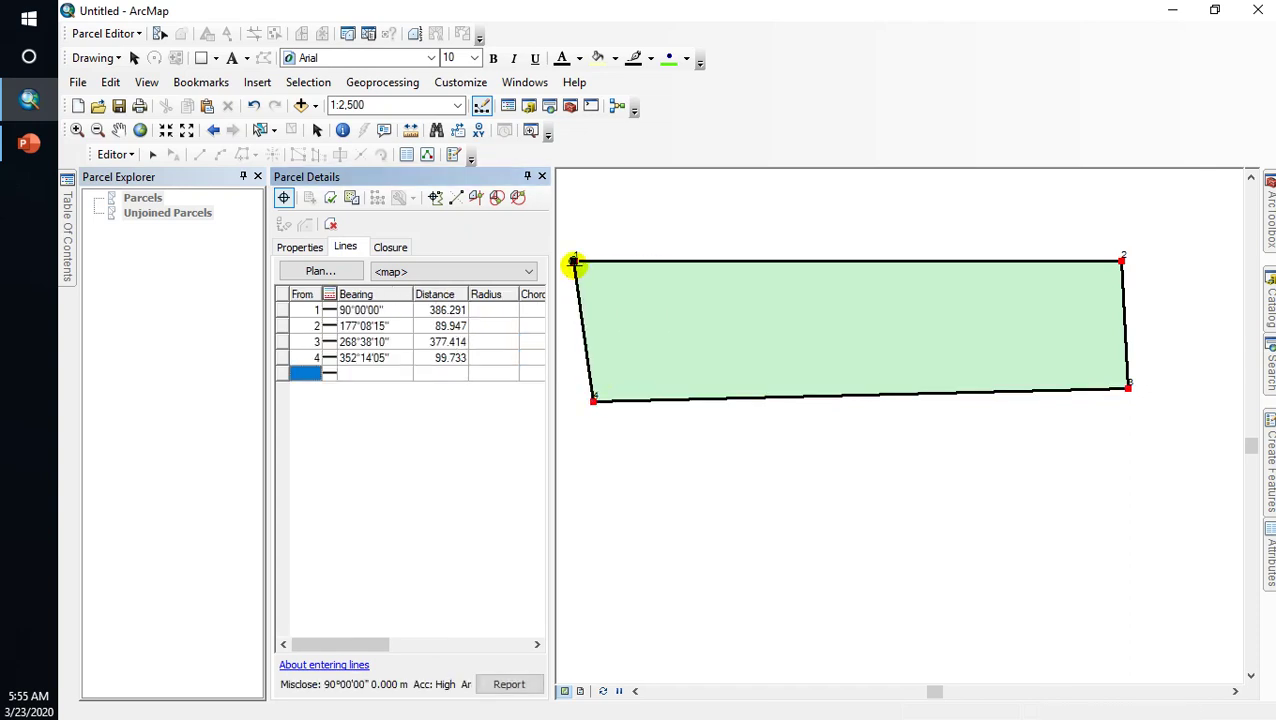
# Step: Join the new parcel to the fabric with fabric points held fixed, and inspect the bearings of its first two lines
pyautogui.click(283, 311)
pyautogui.keyDown('shift'); pyautogui.click(284, 357); pyautogui.keyUp('shift')
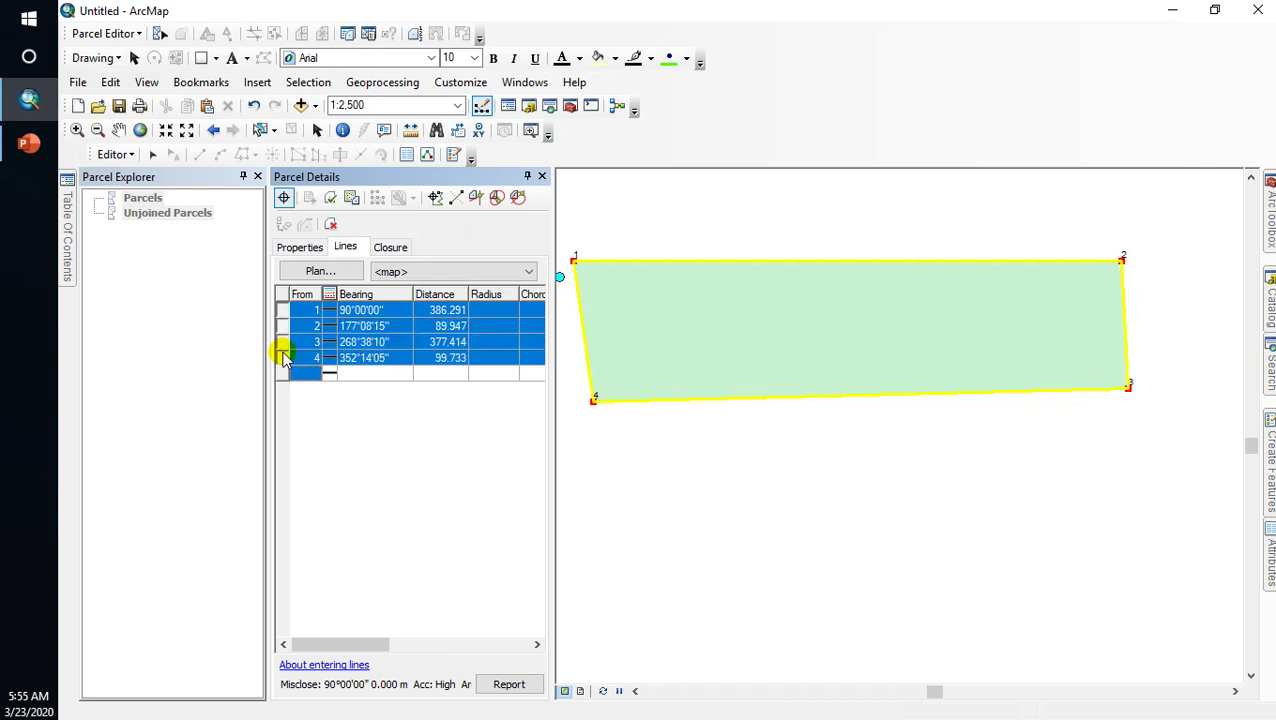
pyautogui.click(356, 198)
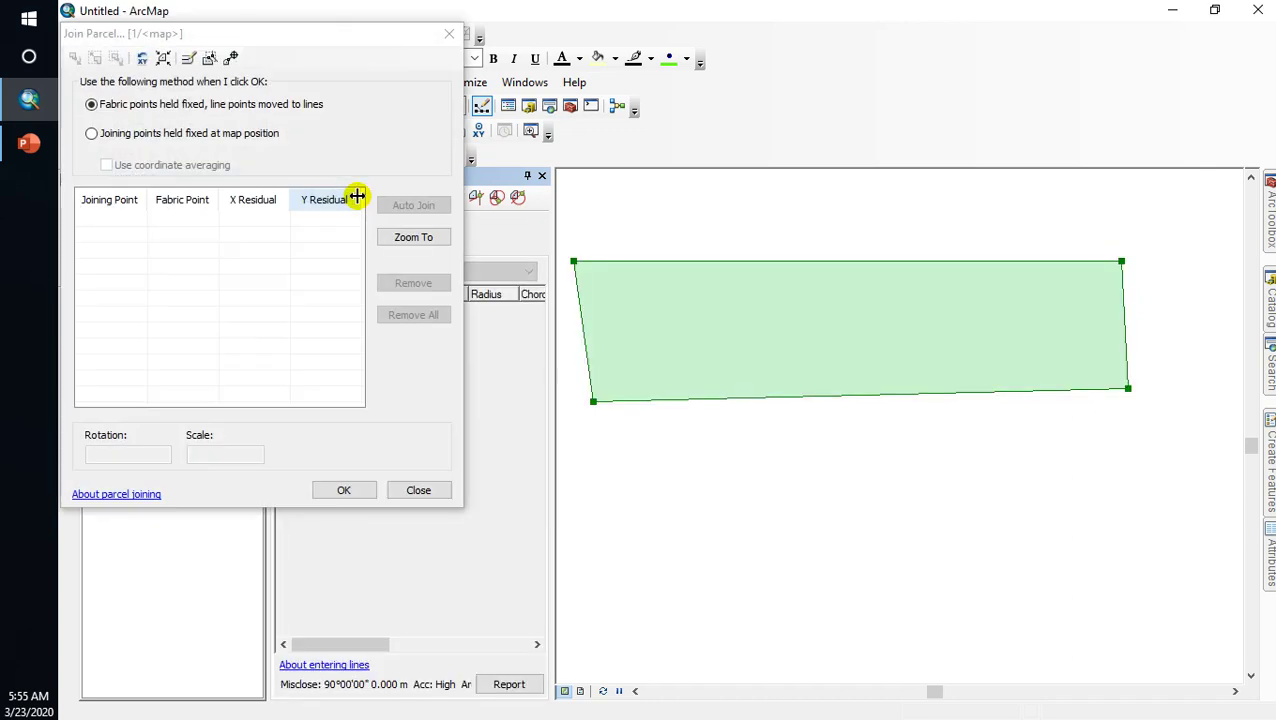
pyautogui.click(354, 490)
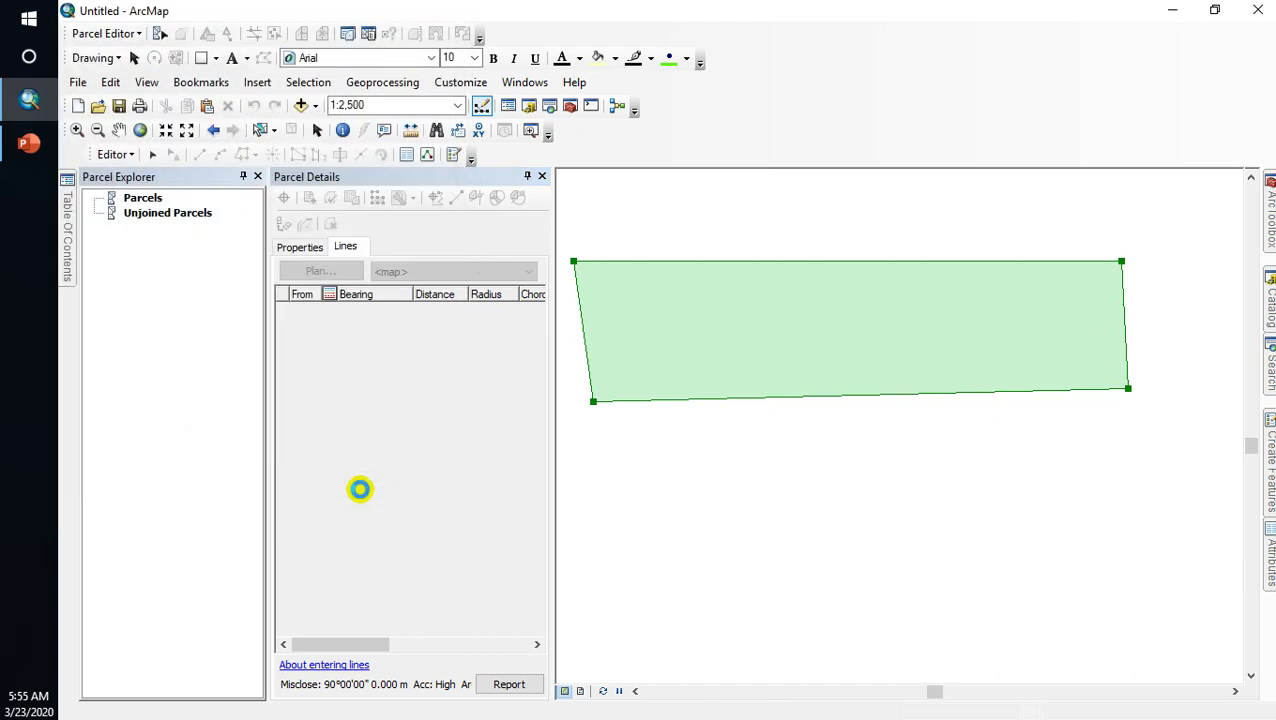
pyautogui.click(347, 312)
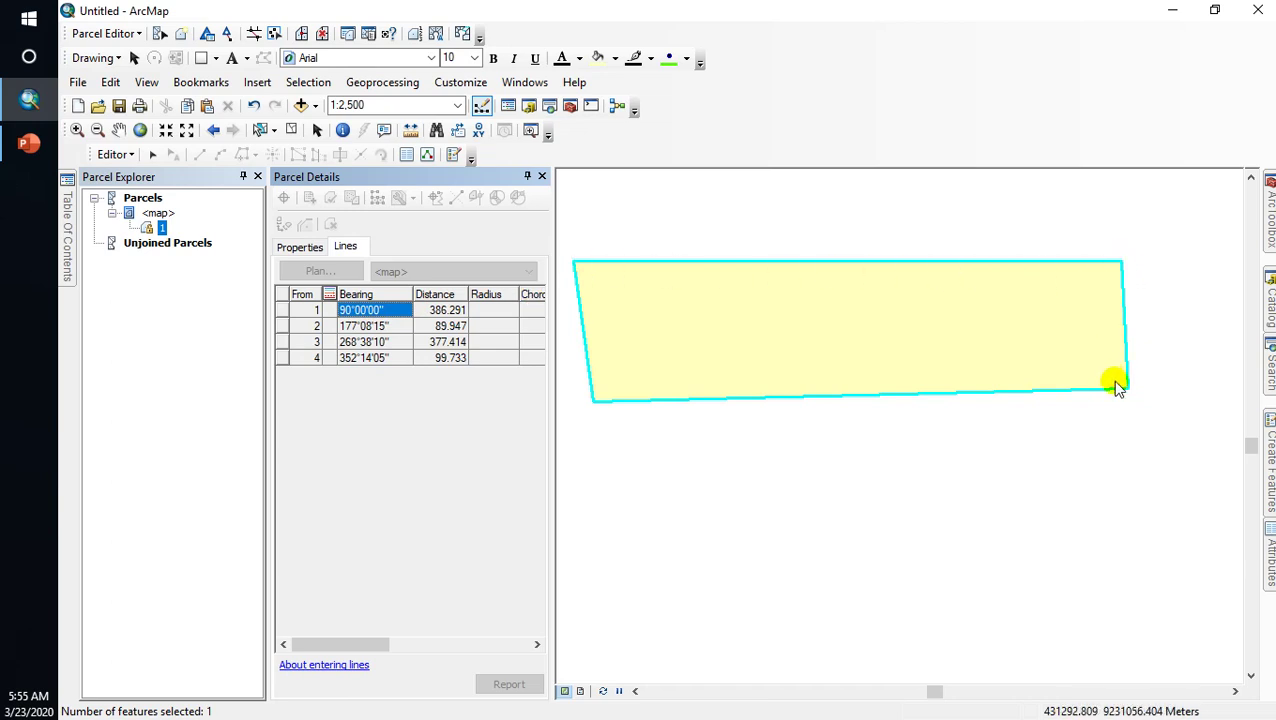
pyautogui.click(355, 328)
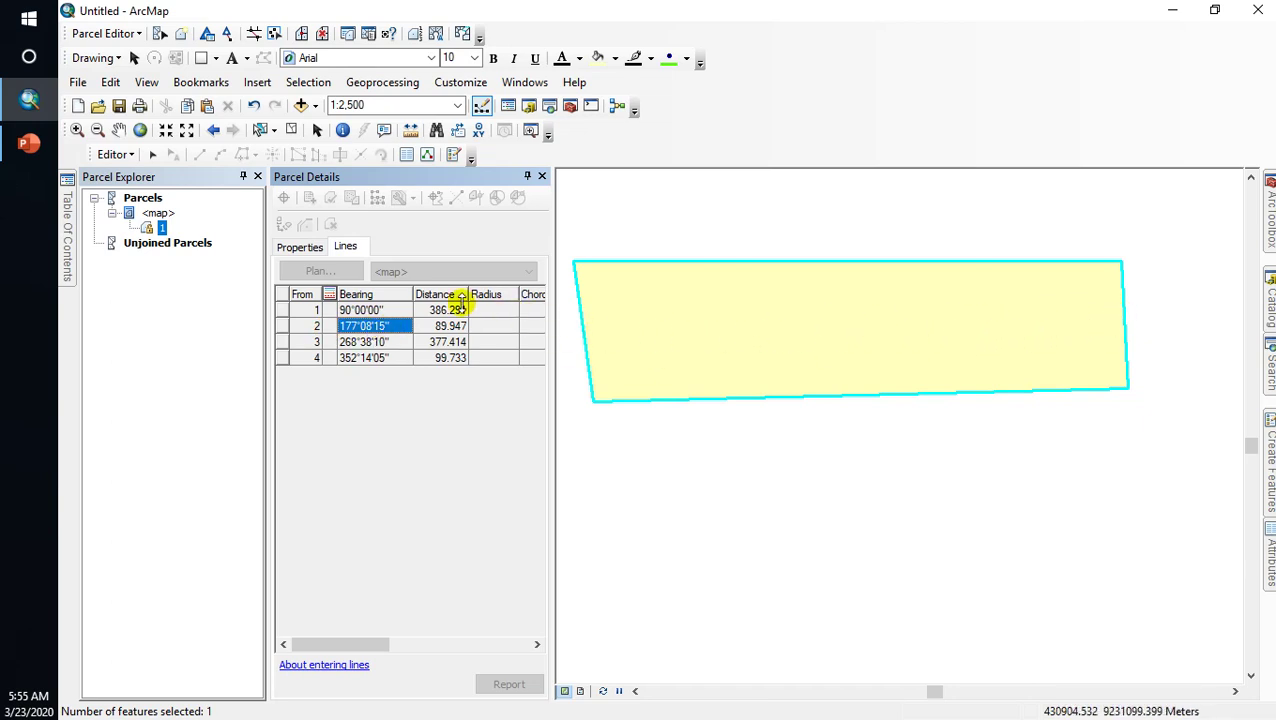
# Step: Divide parcel 1 by proportional area into 2 parts with split-line bearing 90-0-0, starting from the North
pyautogui.rightClick(150, 230)
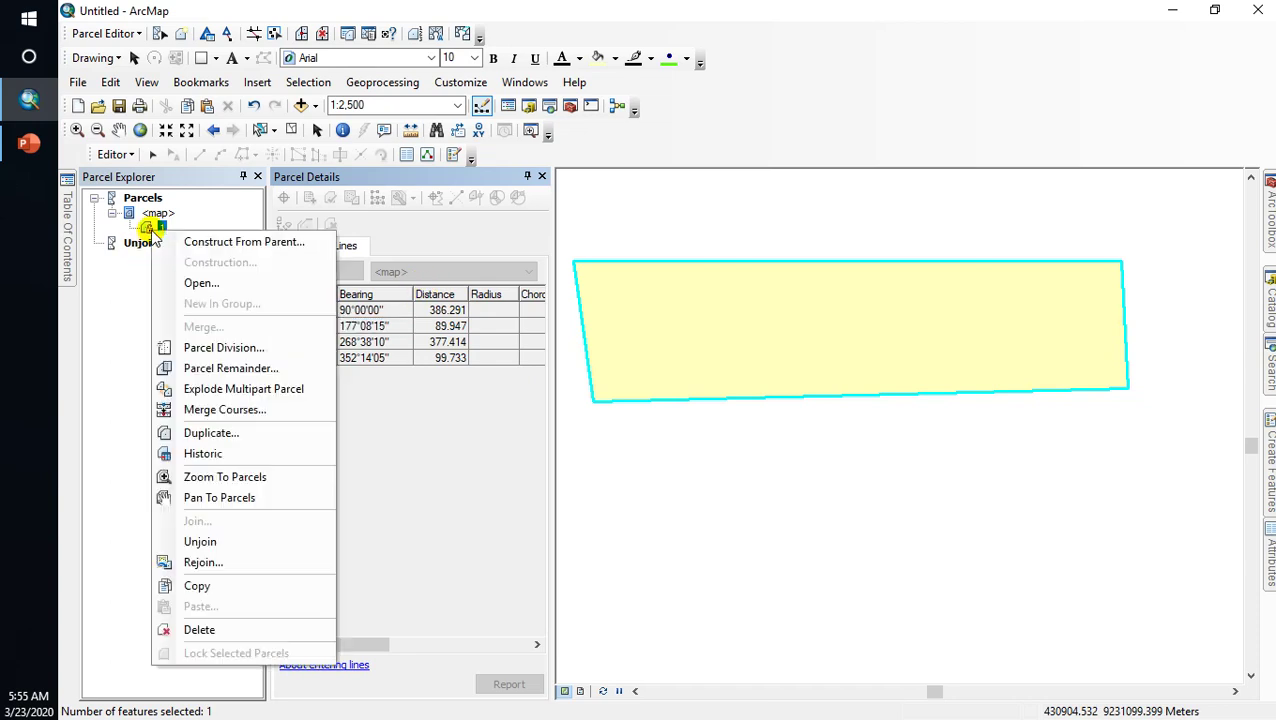
pyautogui.click(229, 349)
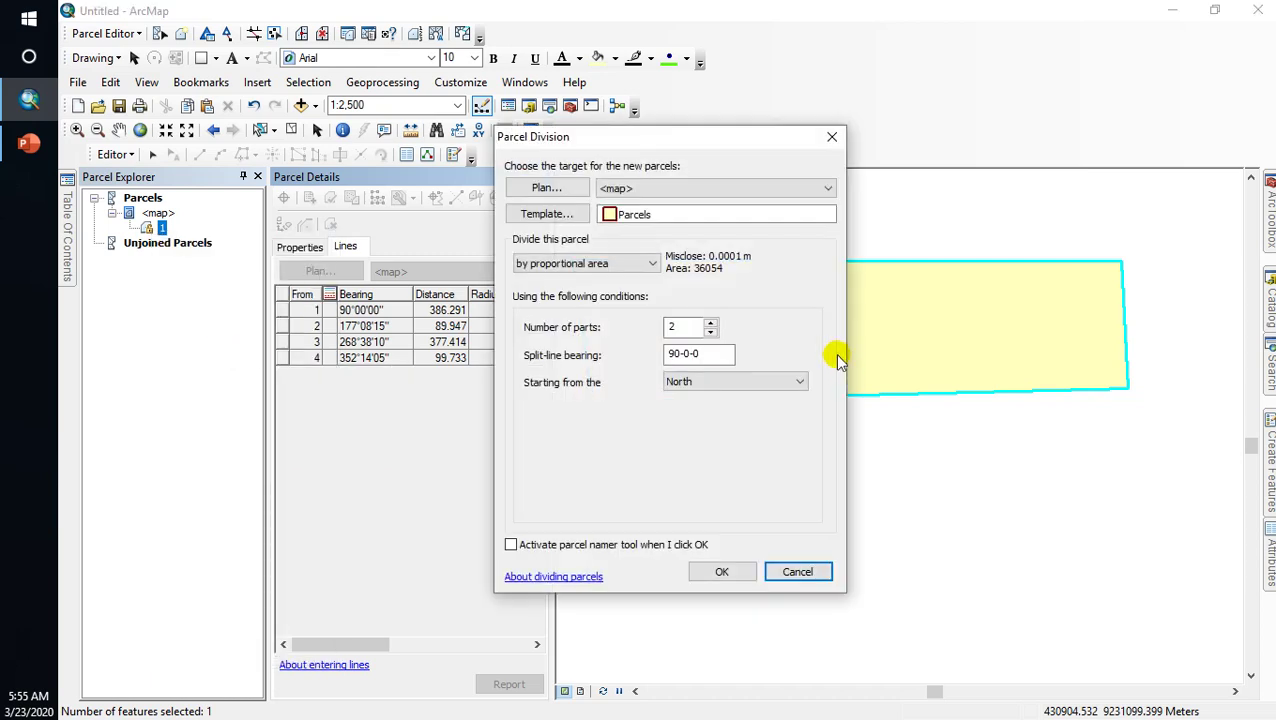
pyautogui.doubleClick(680, 329)
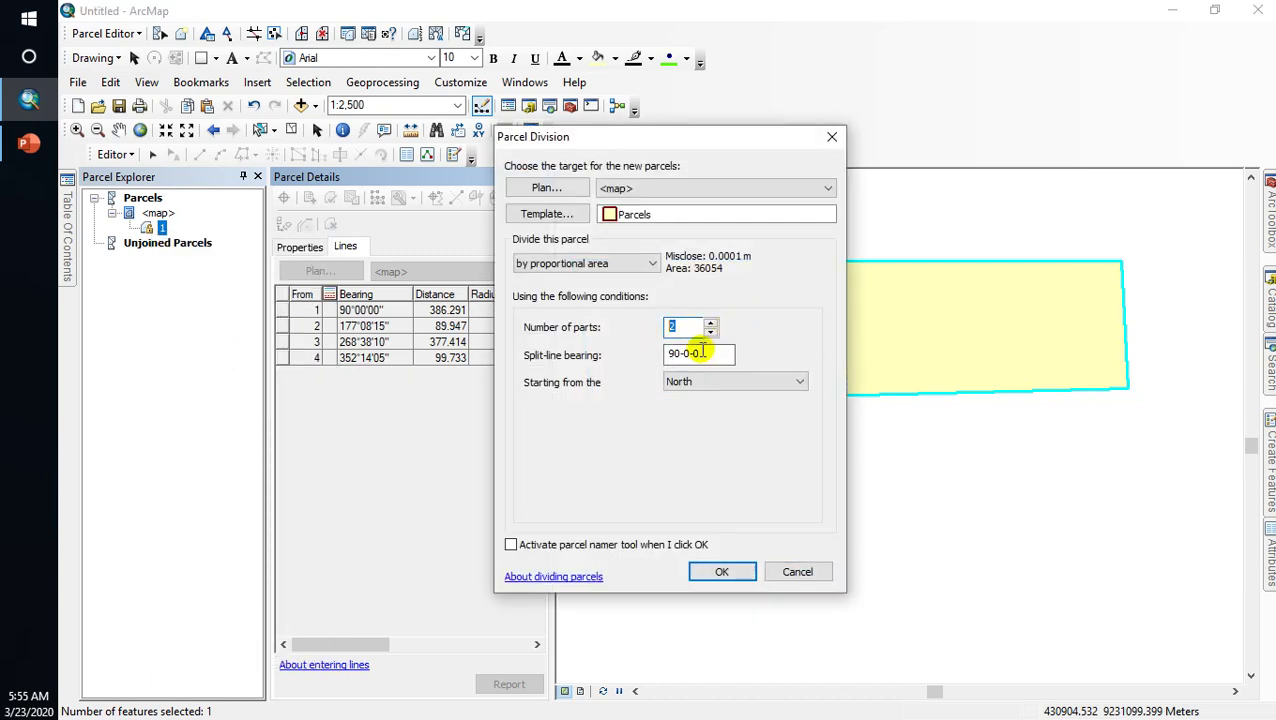
pyautogui.moveTo(712, 352); pyautogui.dragTo(661, 352)
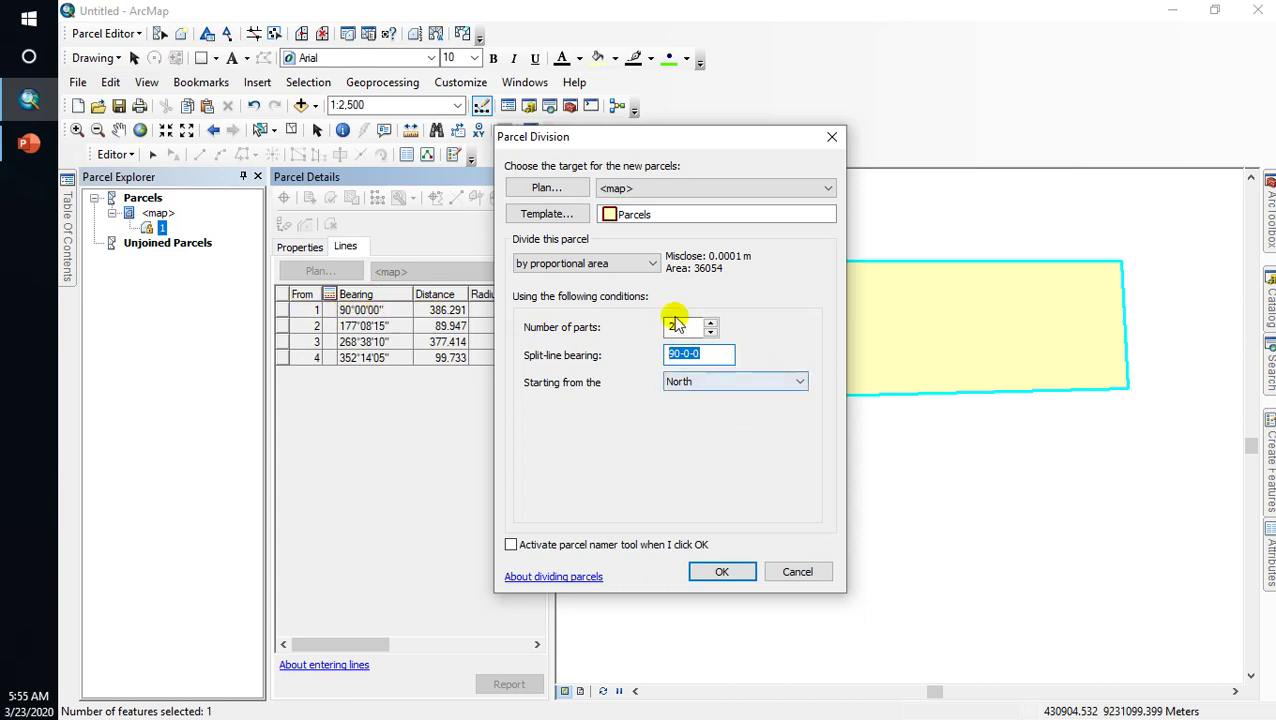
pyautogui.click(600, 263)
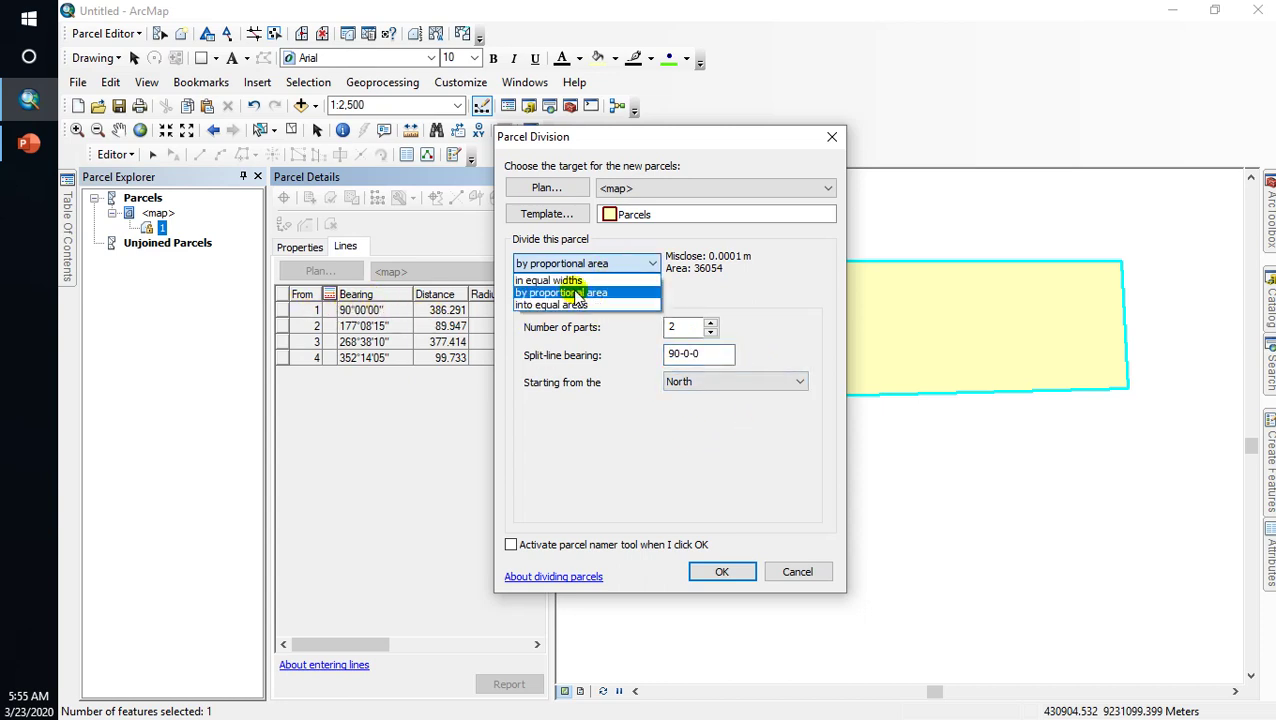
pyautogui.click(608, 294)
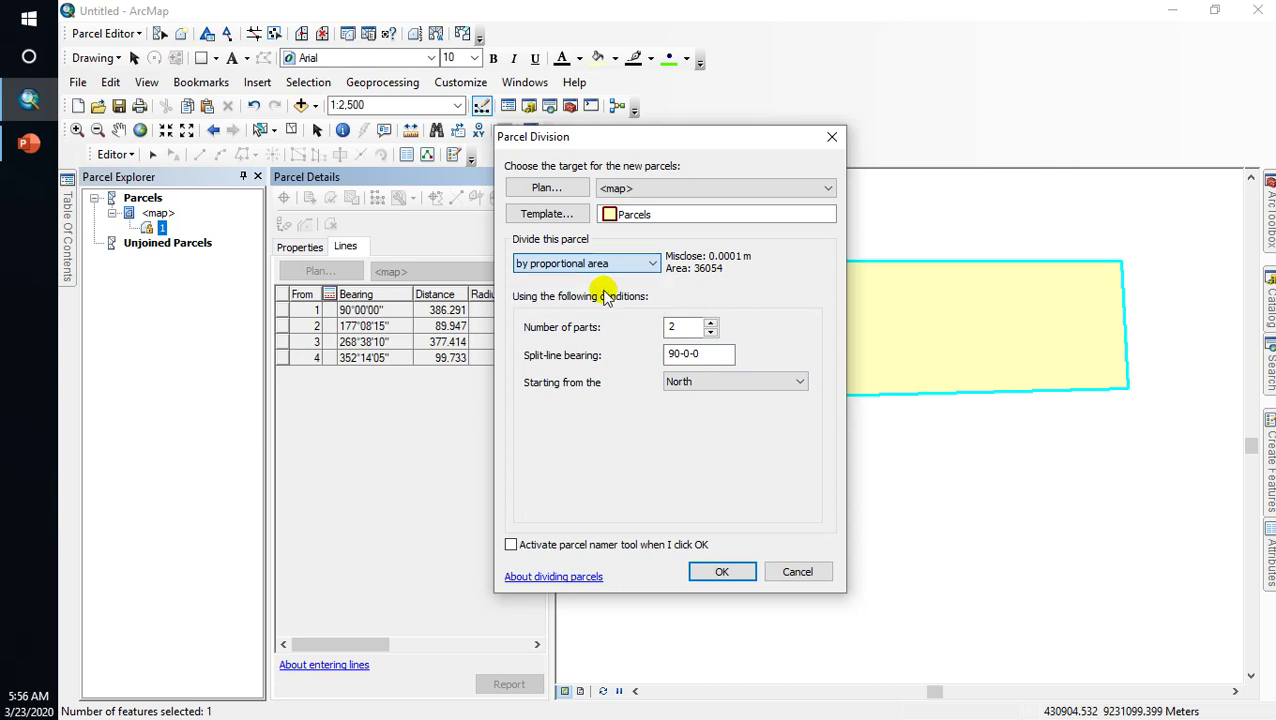
pyautogui.click(748, 571)
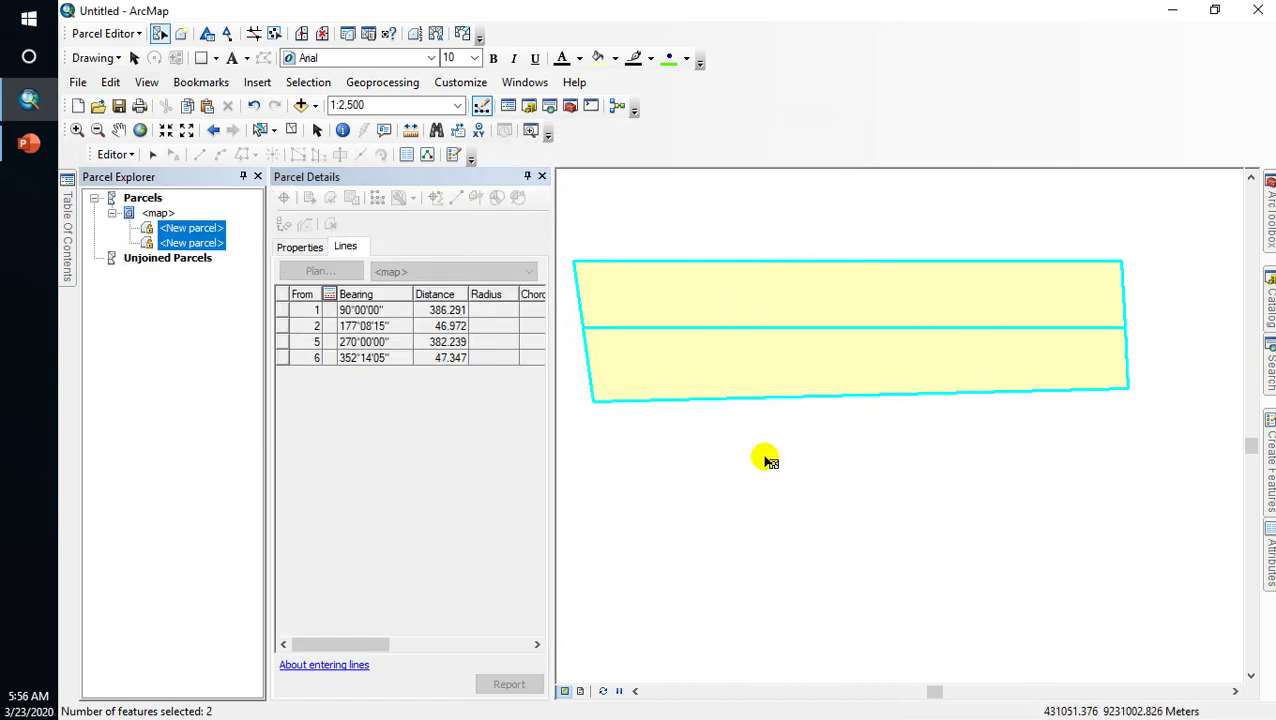
# Step: Auto-hide the Parcel Details and Parcel Explorer windows, and open the Parcels layer's attribute table
pyautogui.click(527, 176)
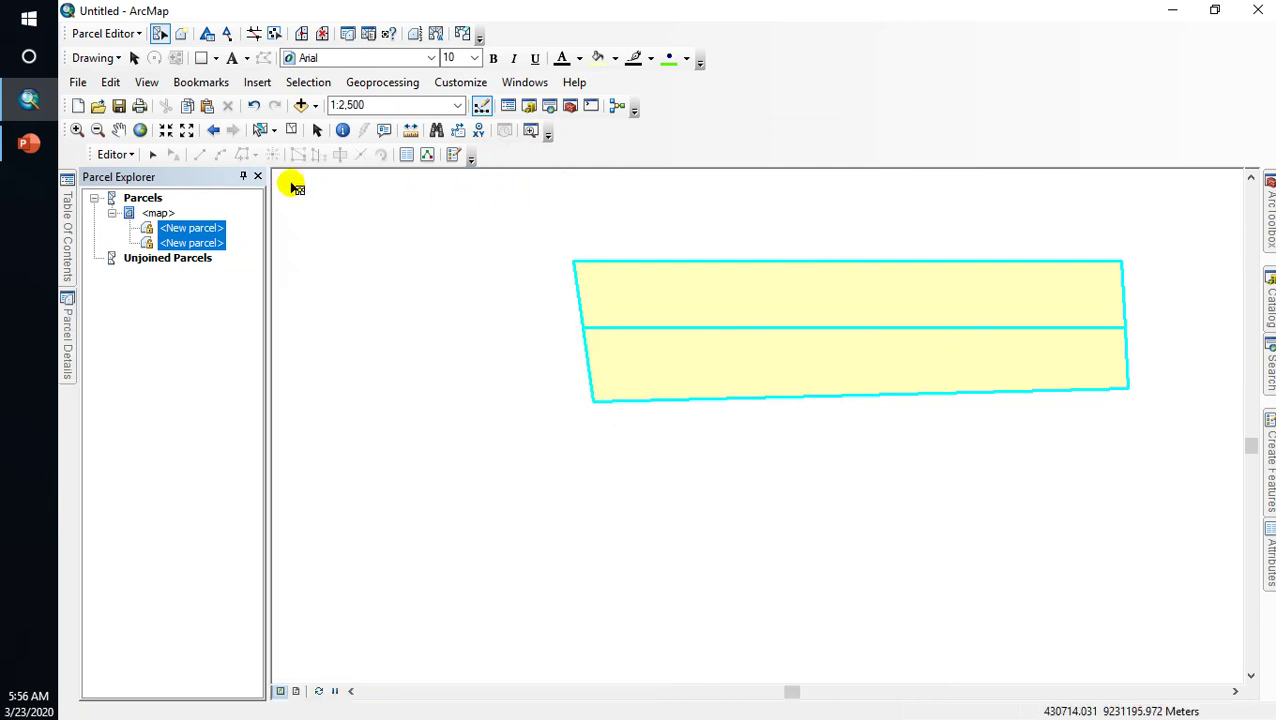
pyautogui.click(242, 176)
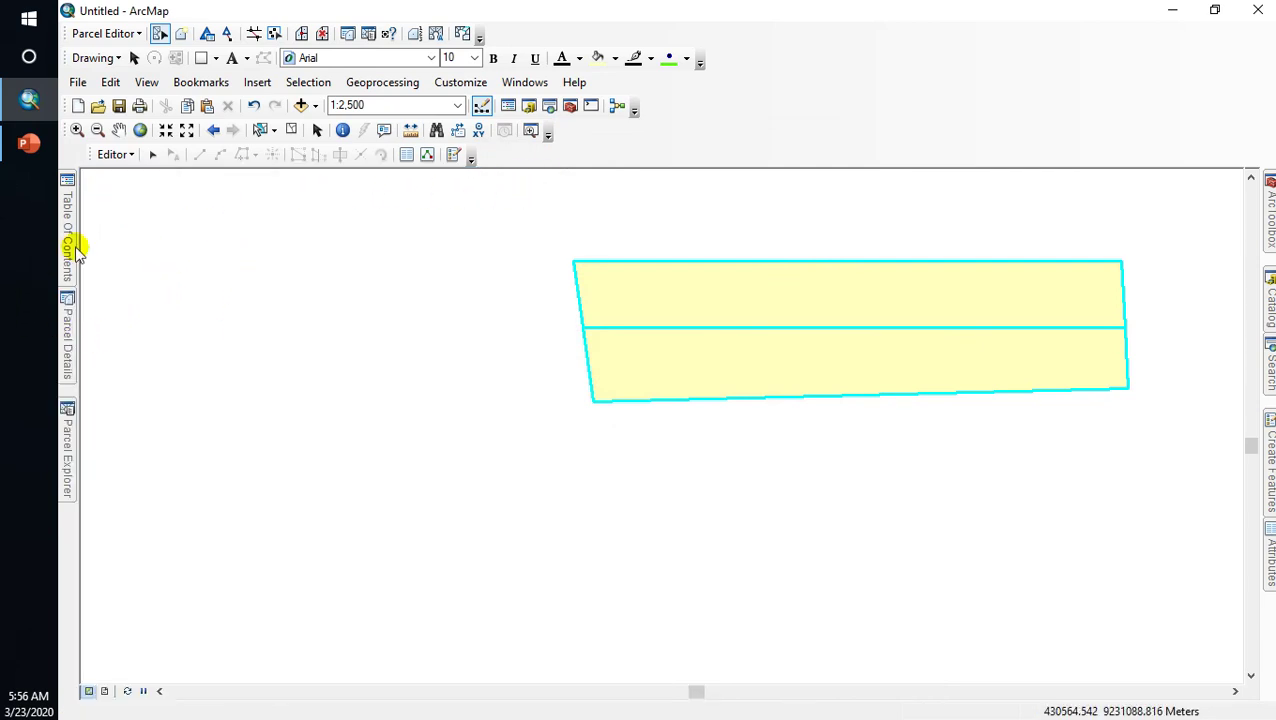
pyautogui.moveTo(72, 244)
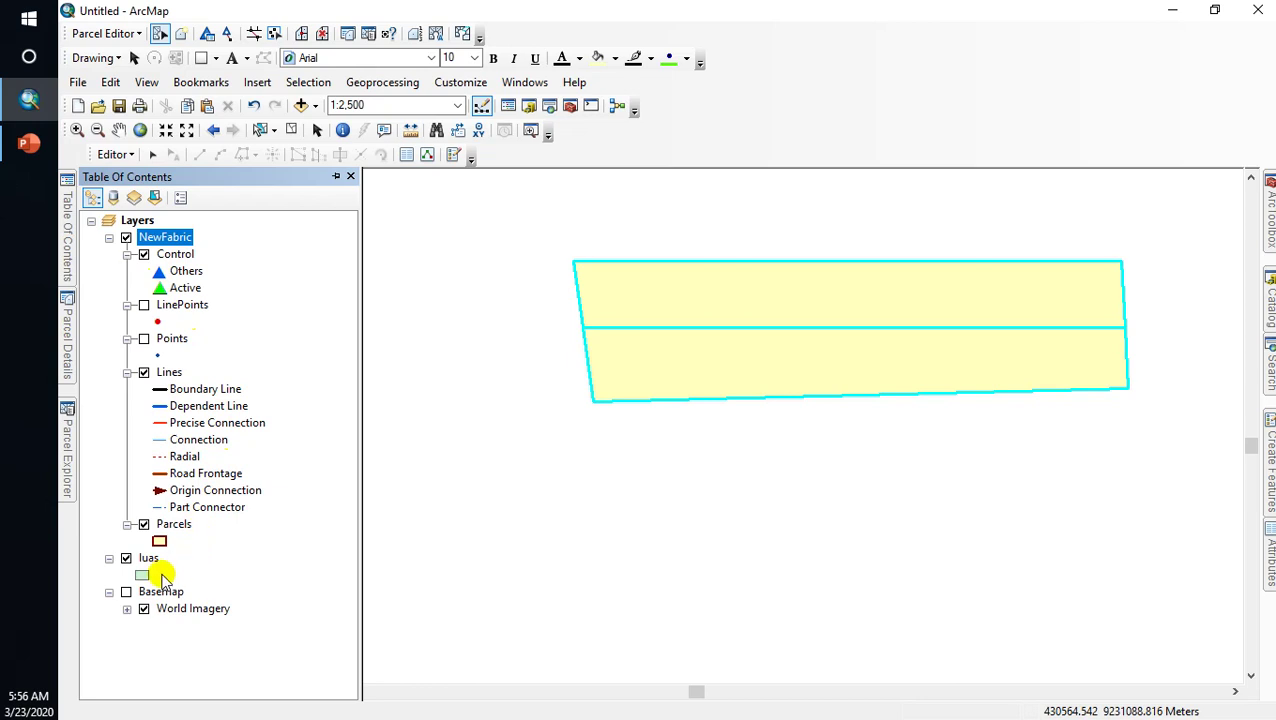
pyautogui.click(174, 527)
pyautogui.rightClick(174, 527)
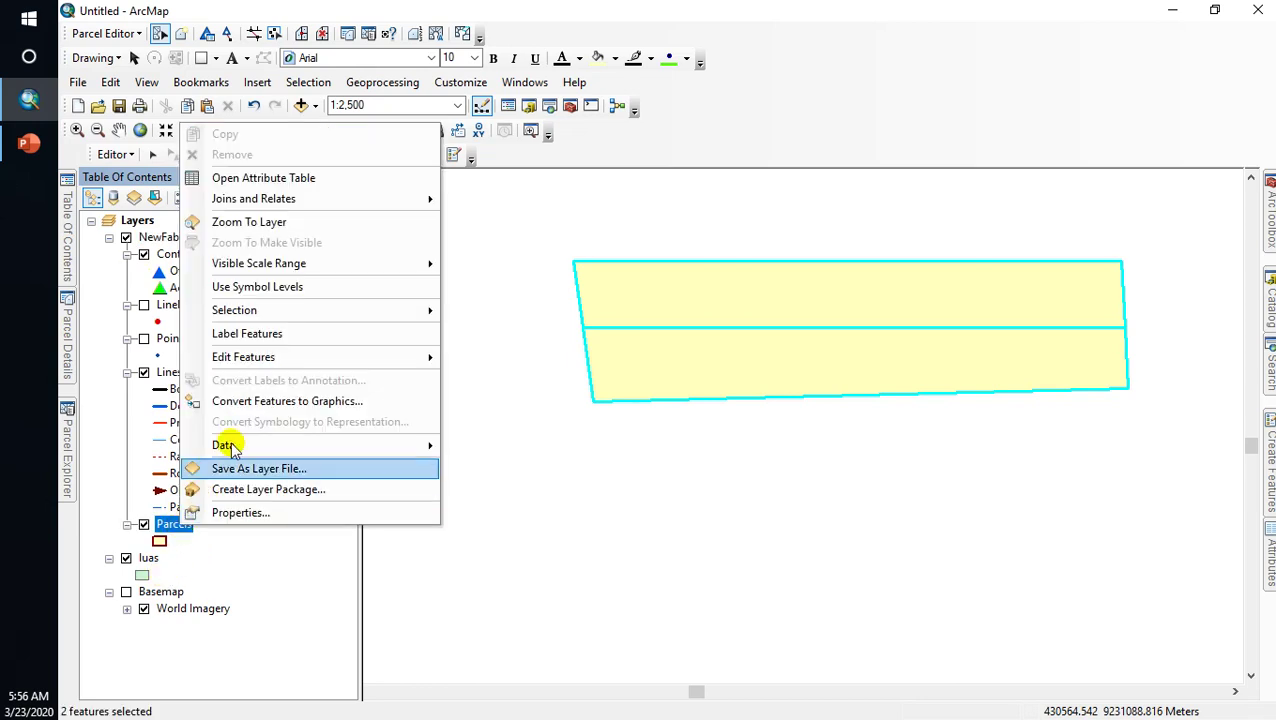
pyautogui.click(302, 178)
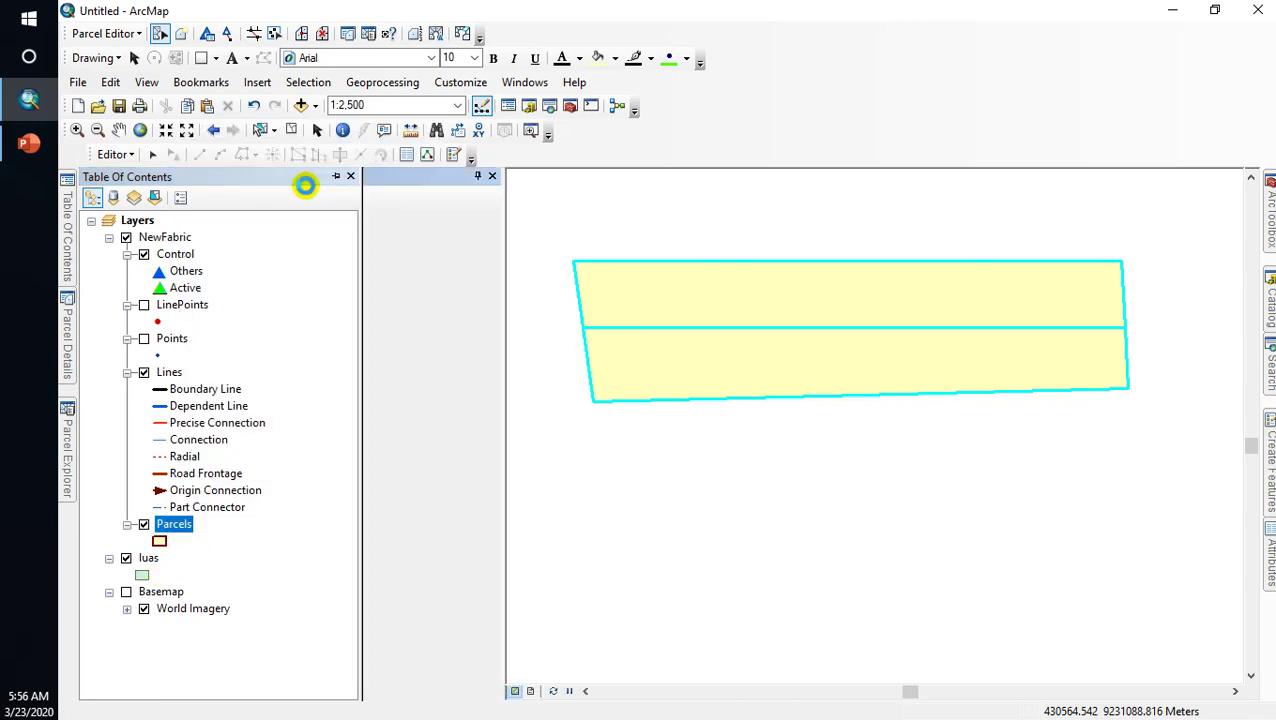
# Step: Select each of the three Parcels records in turn to compare their shape lengths and areas with the map
pyautogui.moveTo(145, 645); pyautogui.dragTo(490, 643)
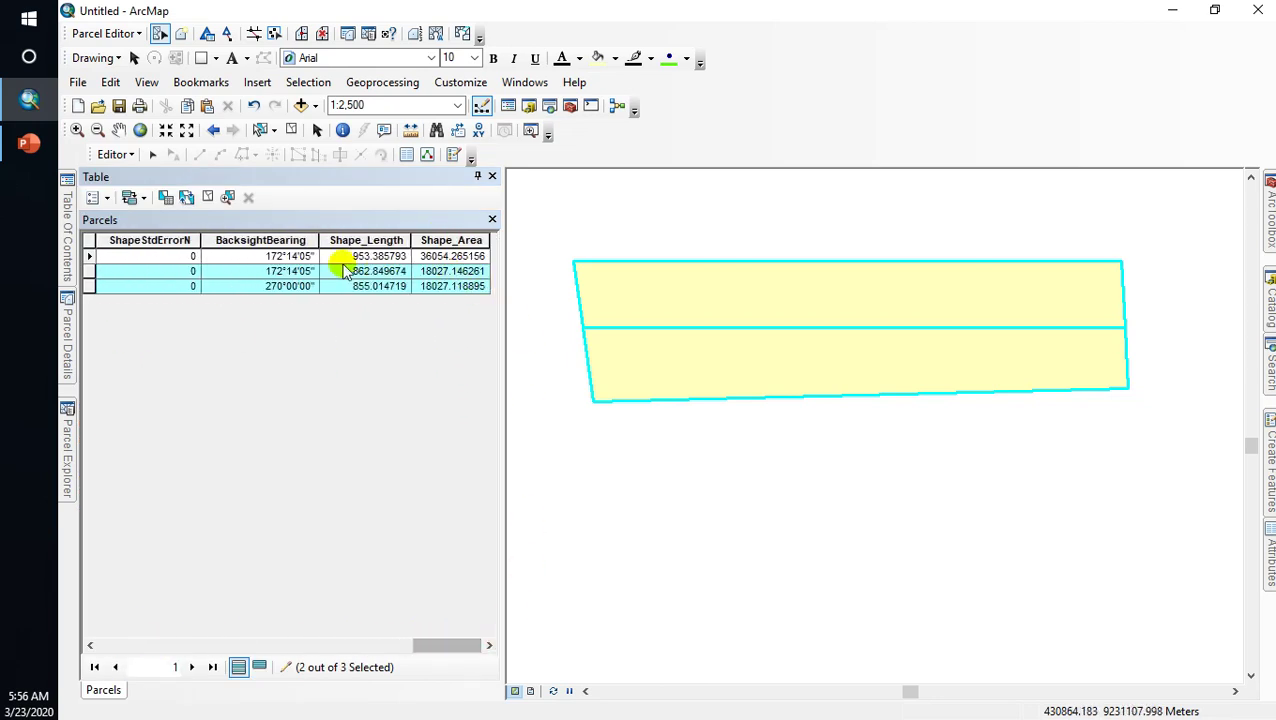
pyautogui.click(89, 257)
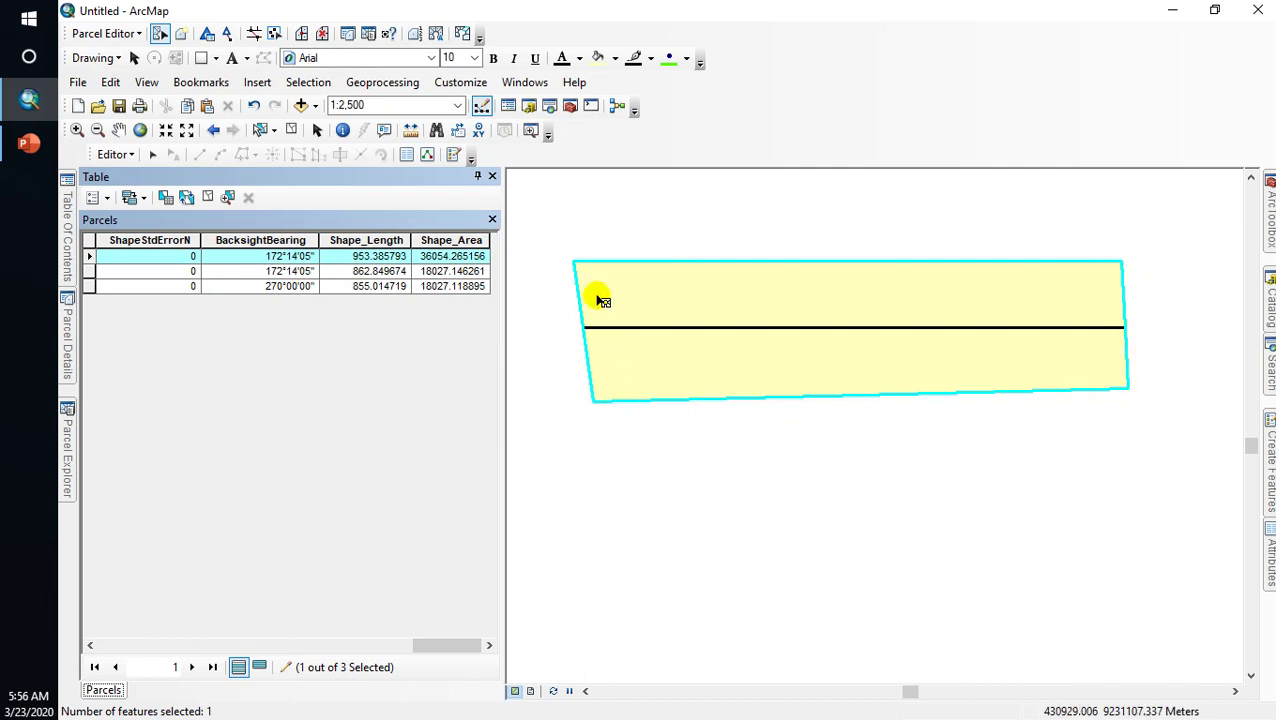
pyautogui.click(90, 271)
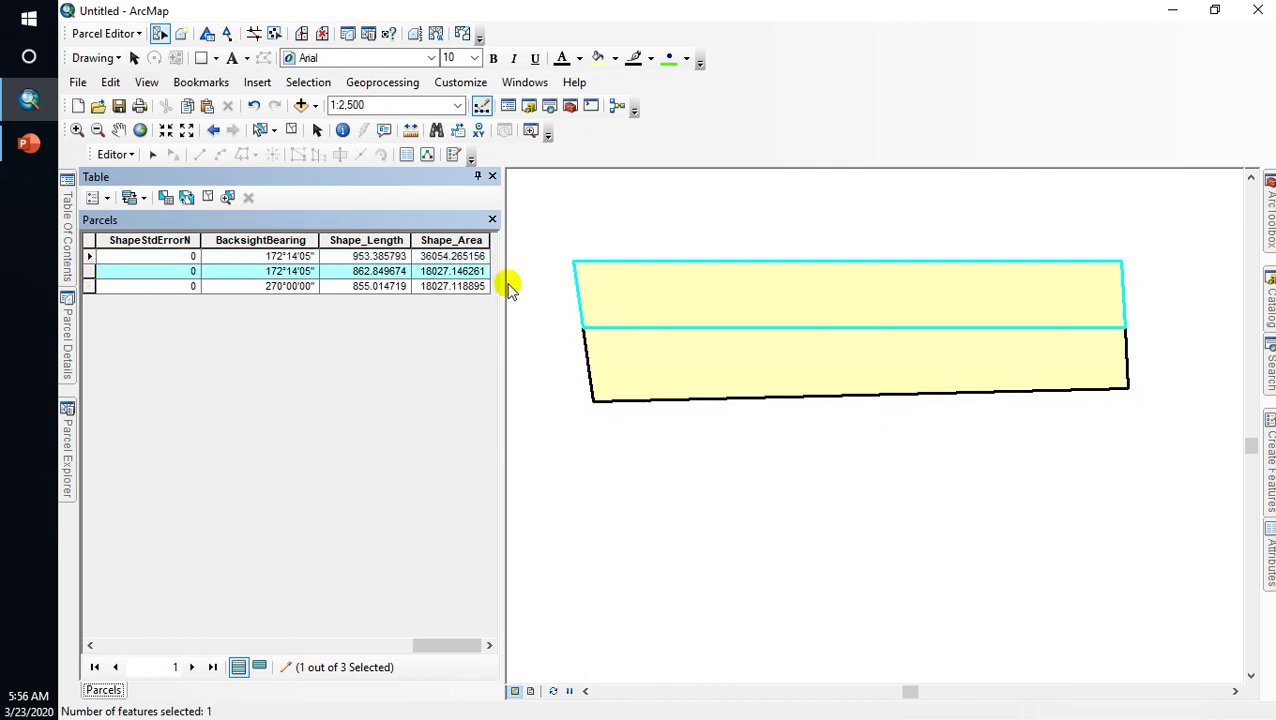
pyautogui.click(89, 286)
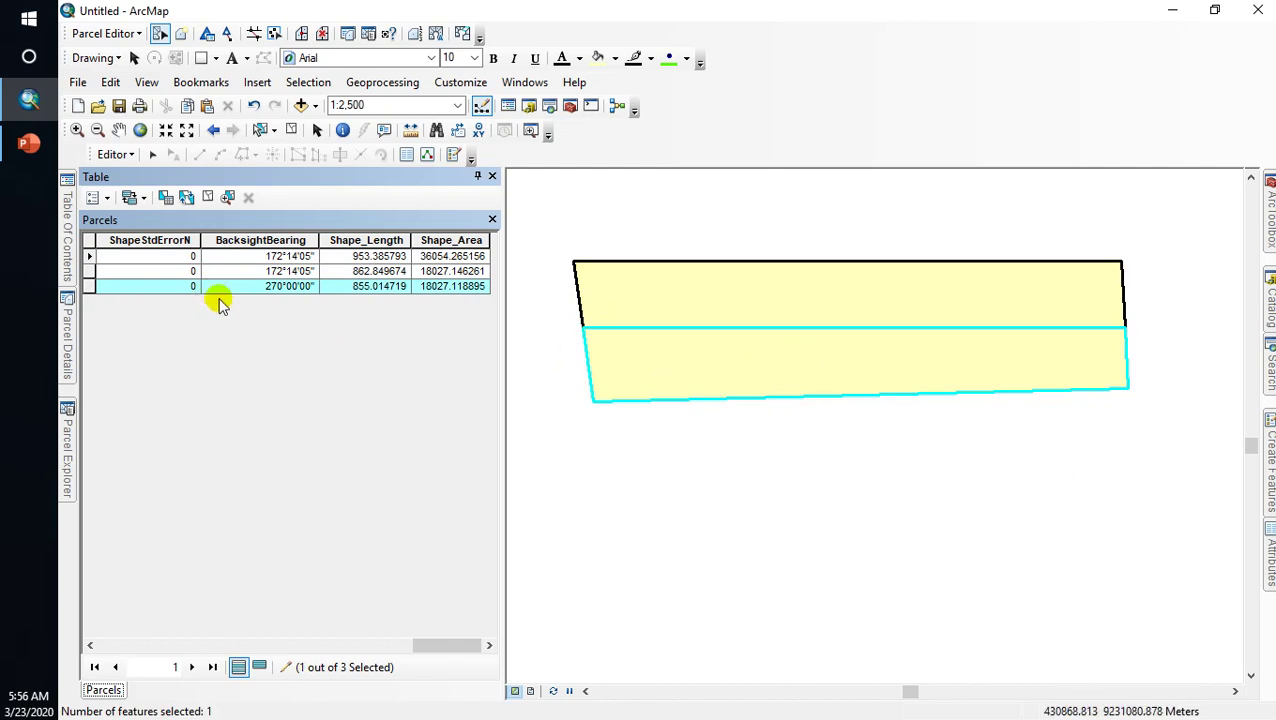
# Step: Undo the east-west division so that the parcel is a single undivided parcel again
pyautogui.moveTo(70, 350)
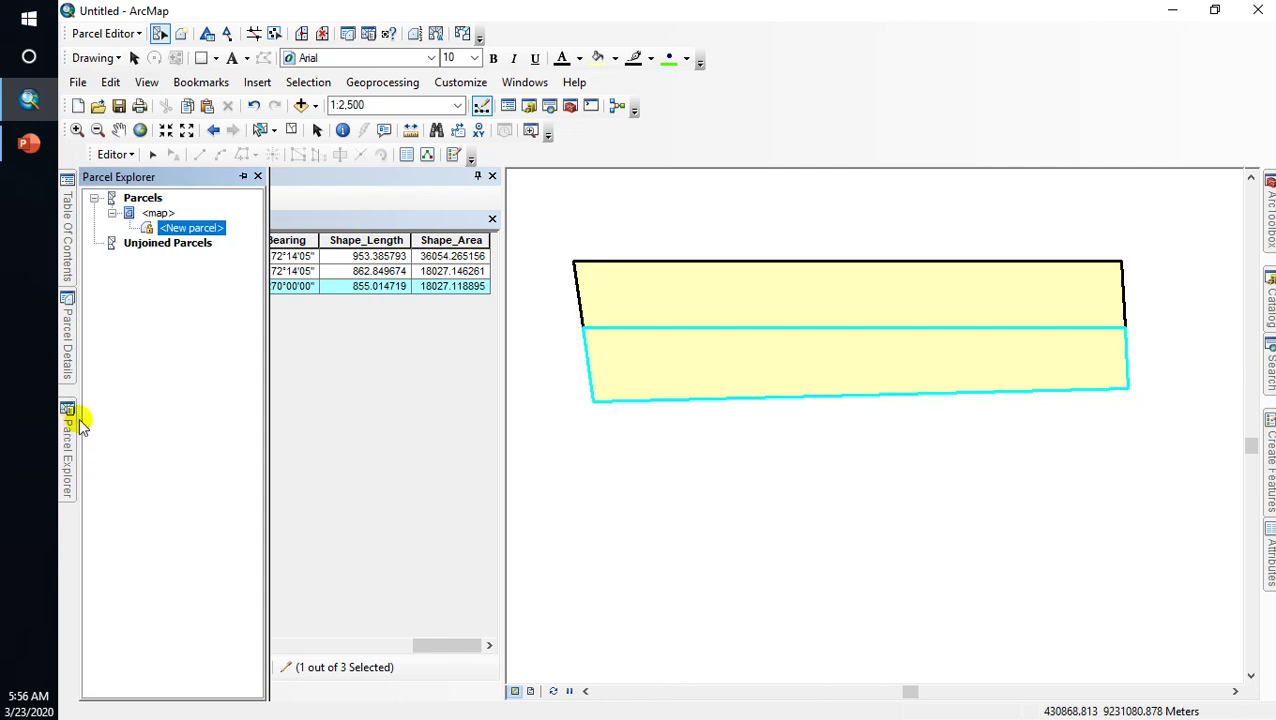
pyautogui.rightClick(206, 230)
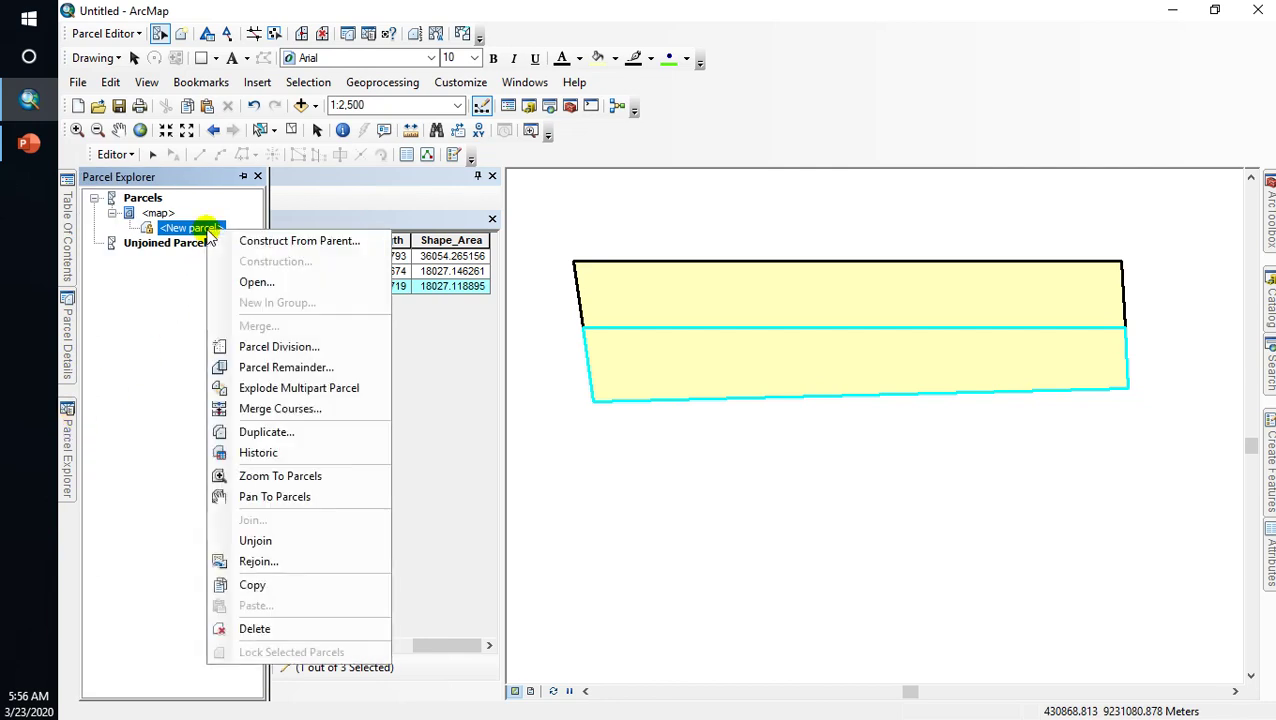
pyautogui.click(254, 106)
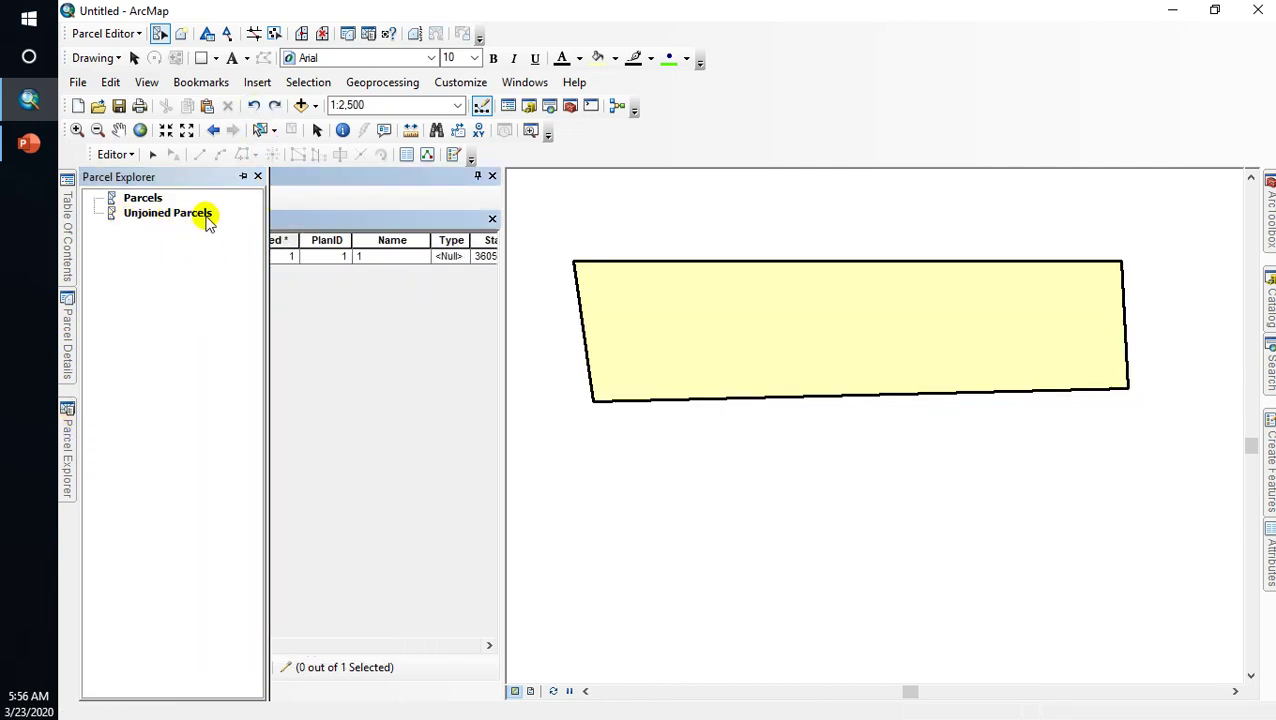
# Step: Select the undivided parcel's record and review its line bearings in Parcel Details, with the docked windows auto-hidden again
pyautogui.click(66, 340)
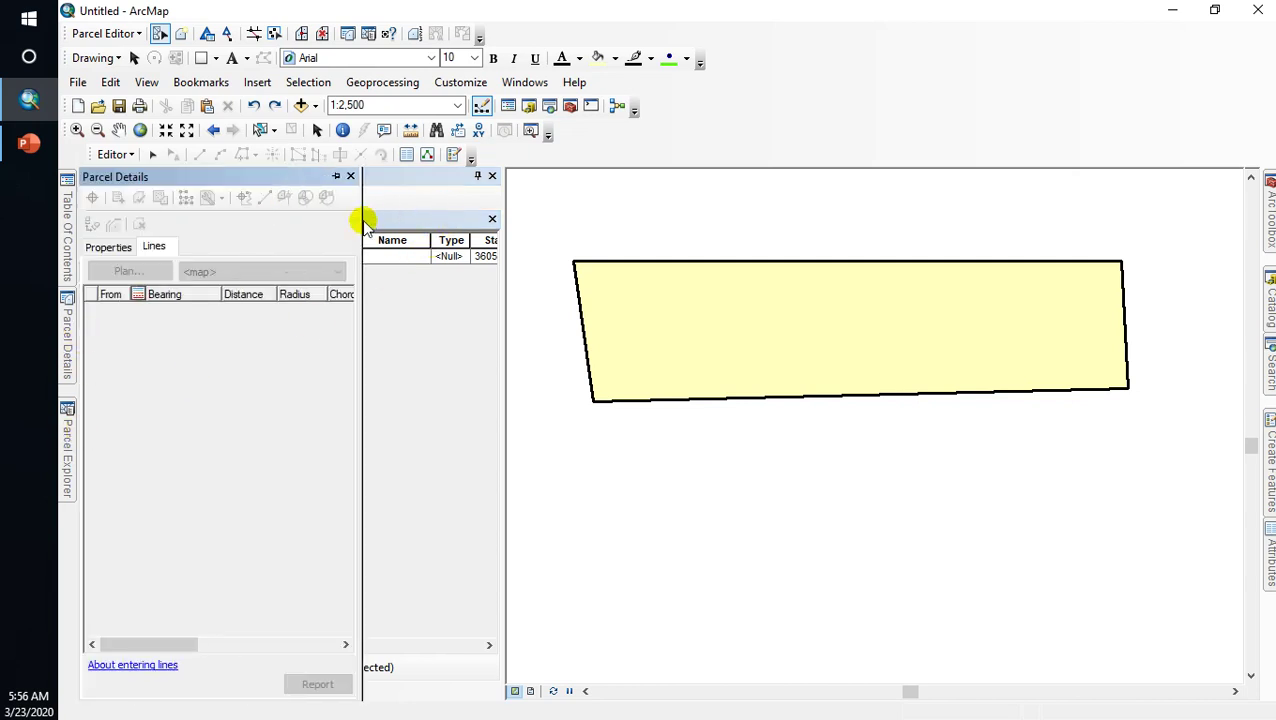
pyautogui.click(337, 177)
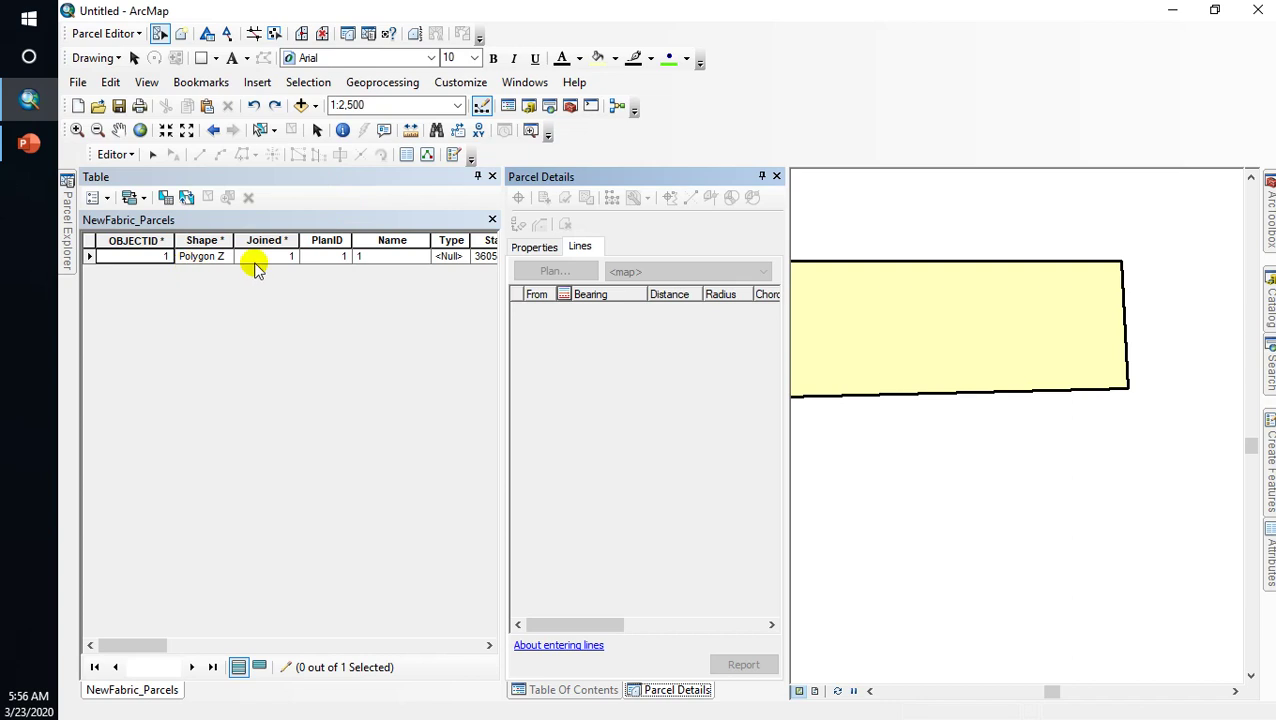
pyautogui.click(90, 257)
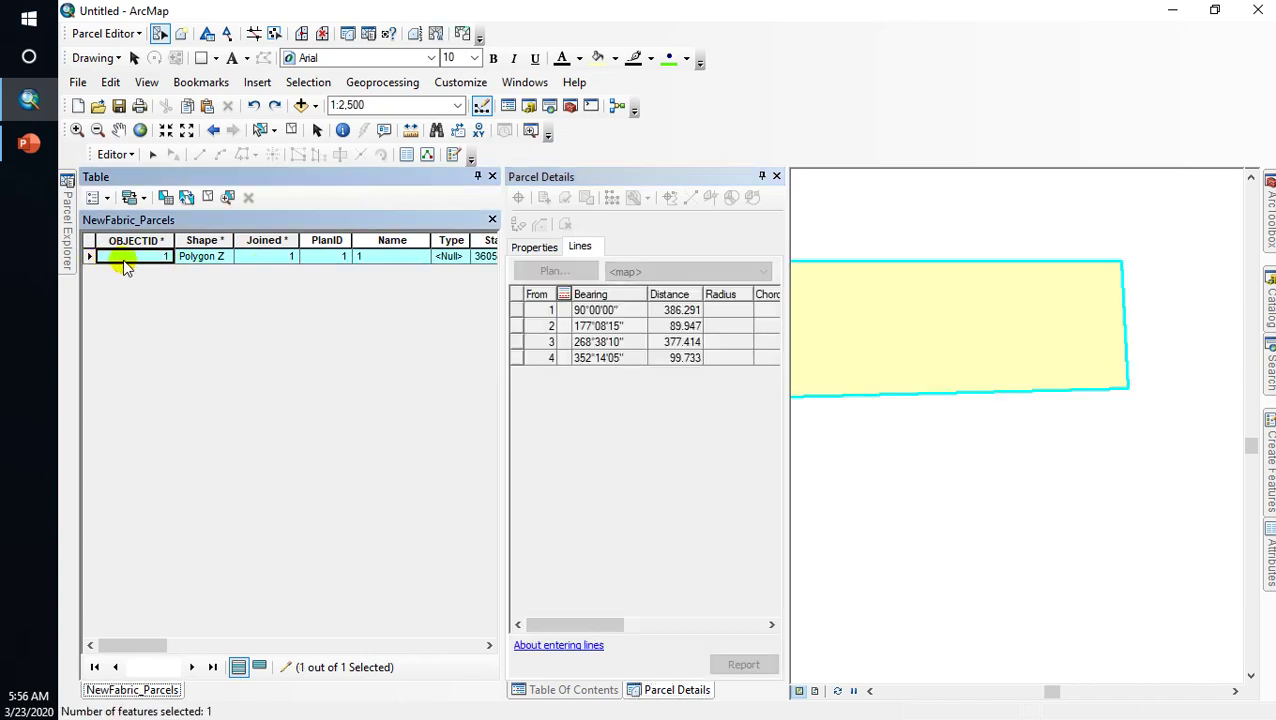
pyautogui.click(762, 177)
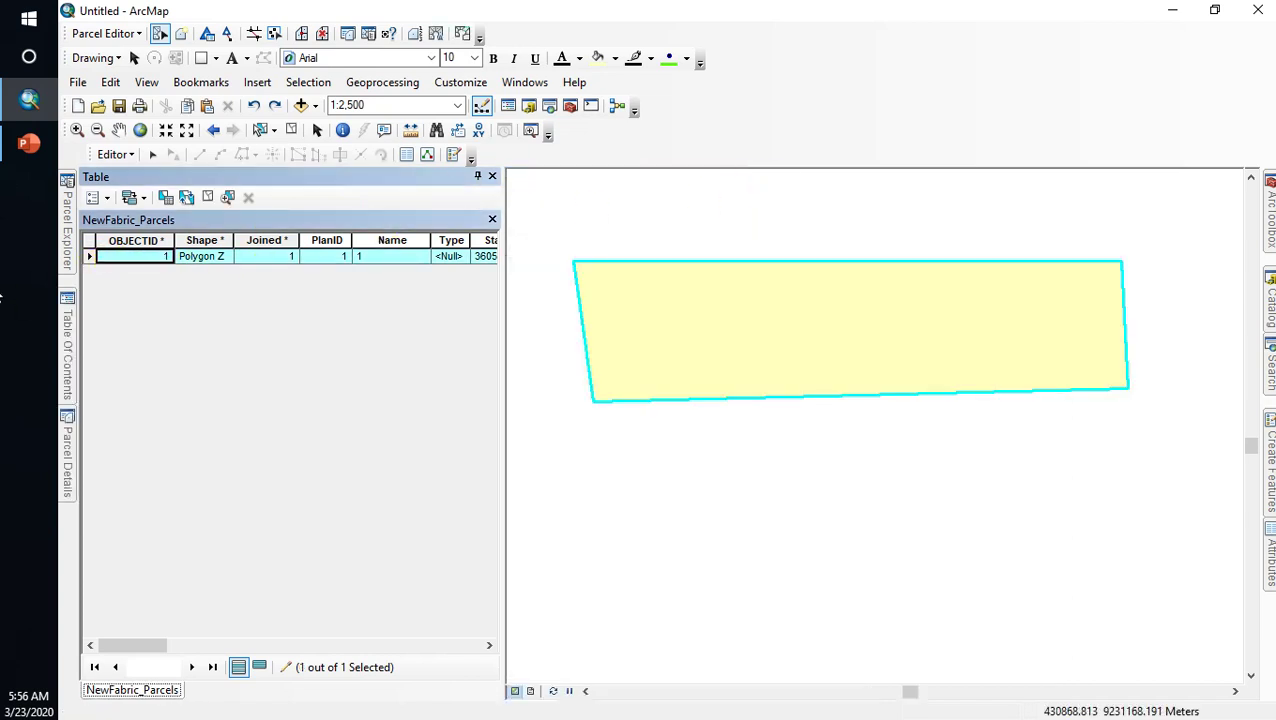
pyautogui.click(478, 178)
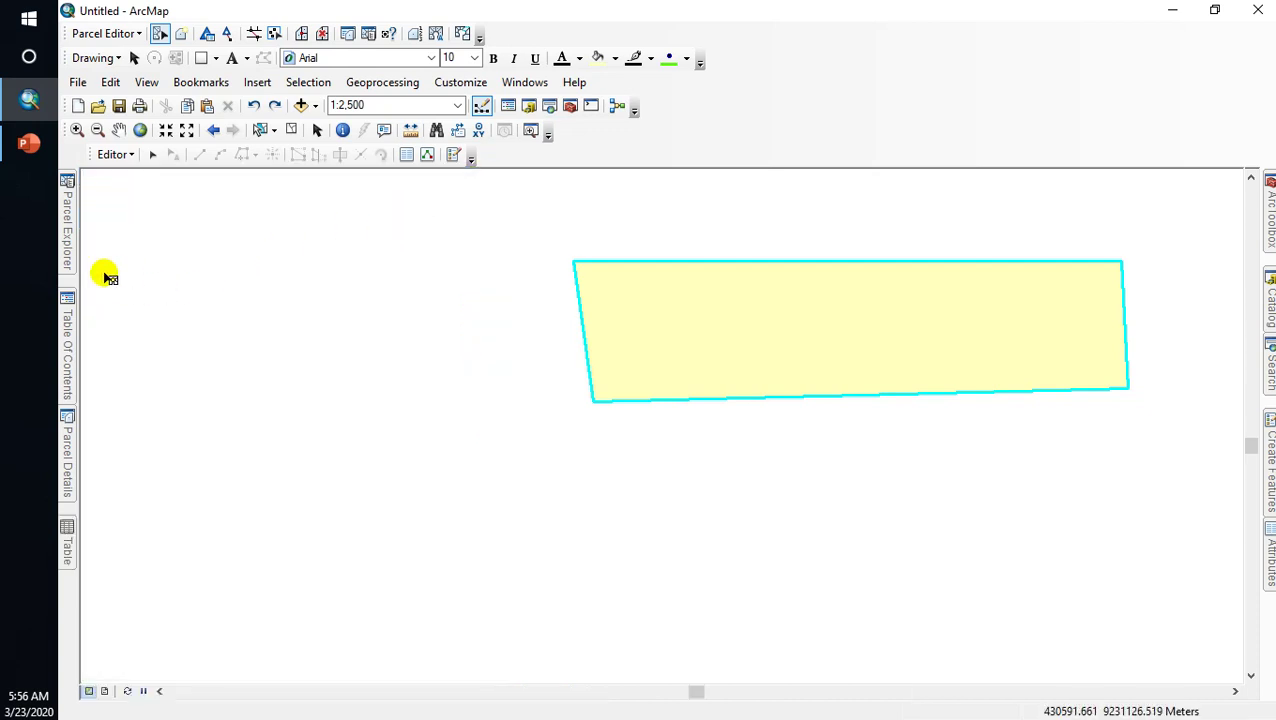
# Step: Divide parcel 1 by proportional area into 2 parts with a split-line bearing of 177
pyautogui.moveTo(68, 255)
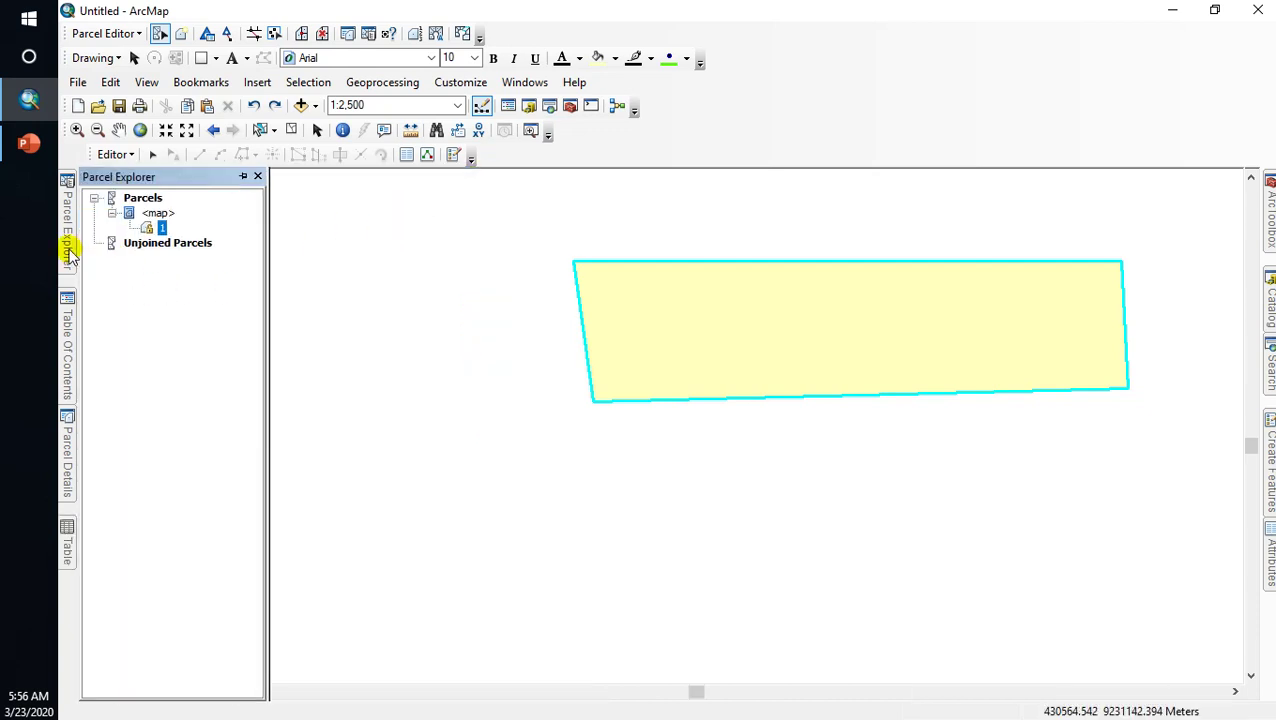
pyautogui.rightClick(163, 232)
pyautogui.click(180, 270)
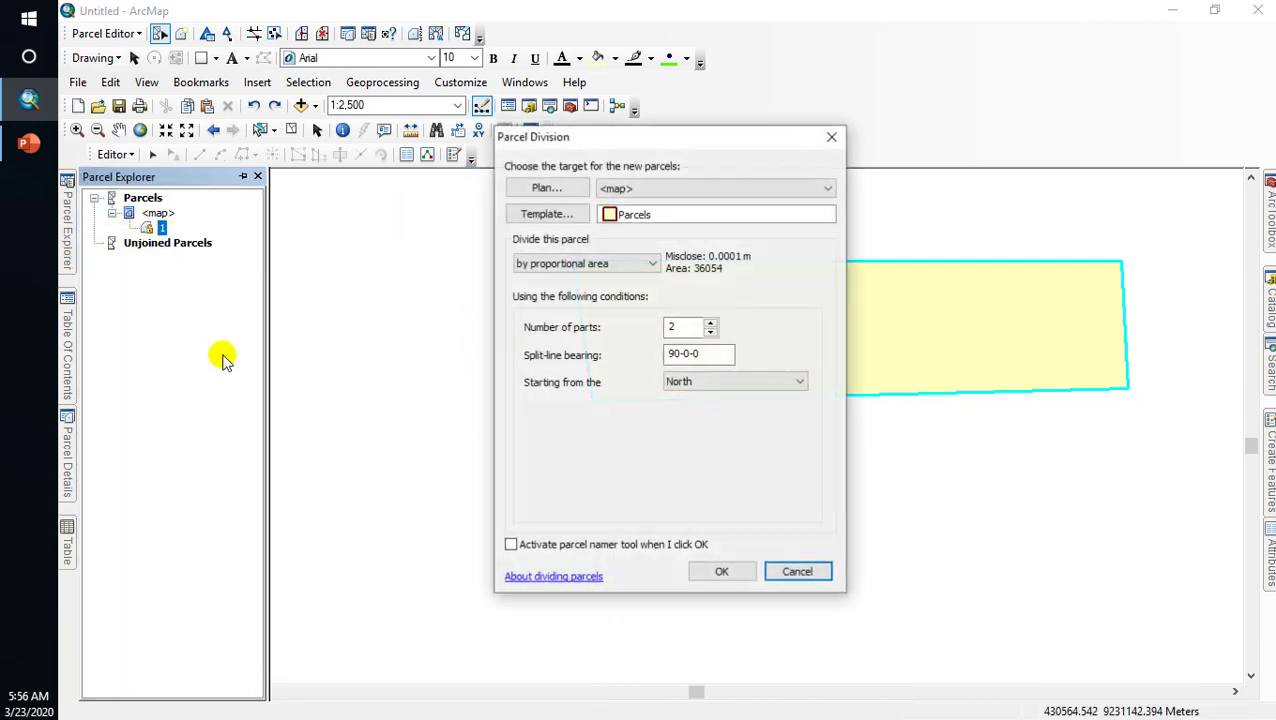
pyautogui.click(716, 356)
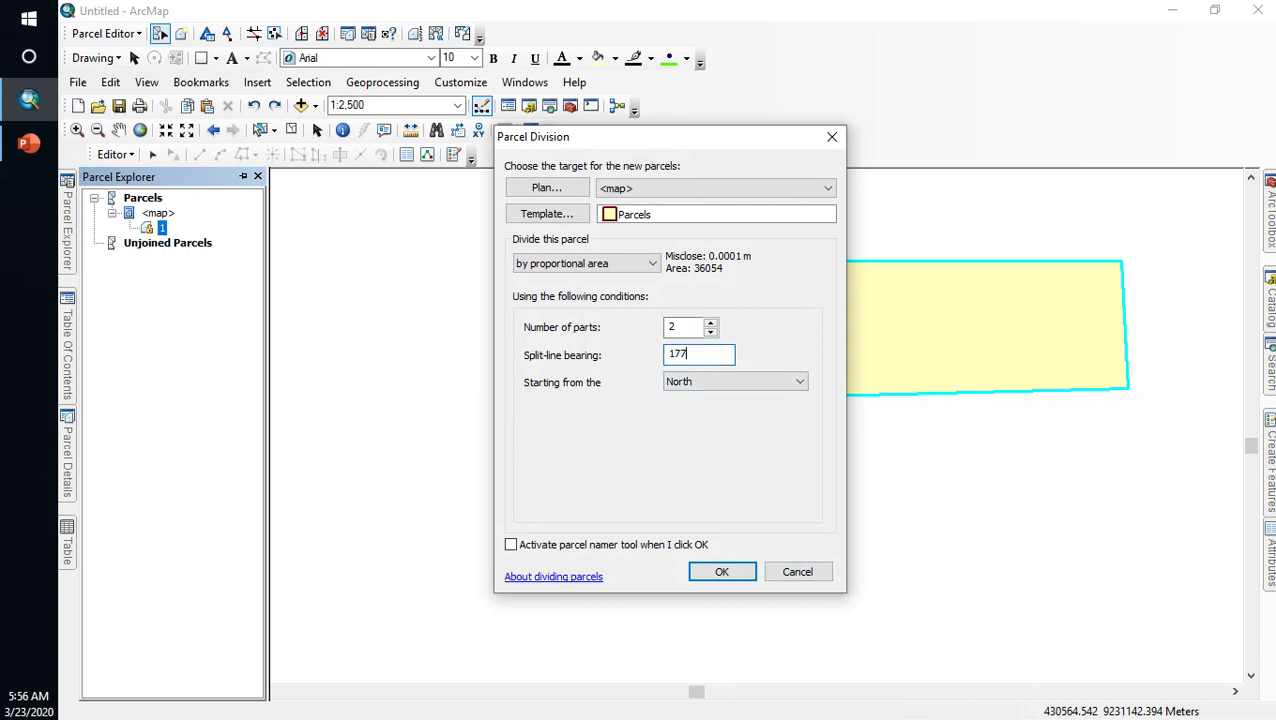
pyautogui.click(720, 571)
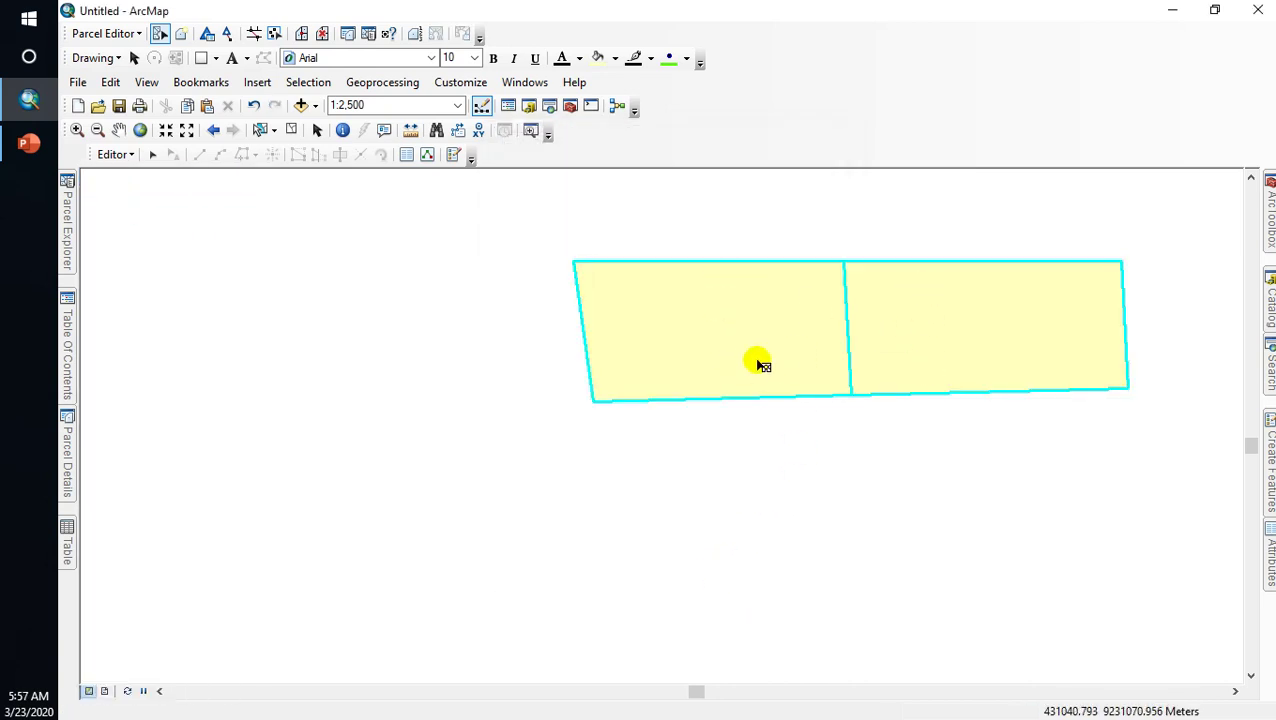
# Step: Open the attribute table of the fabric's Parcels layer
pyautogui.moveTo(70, 262)
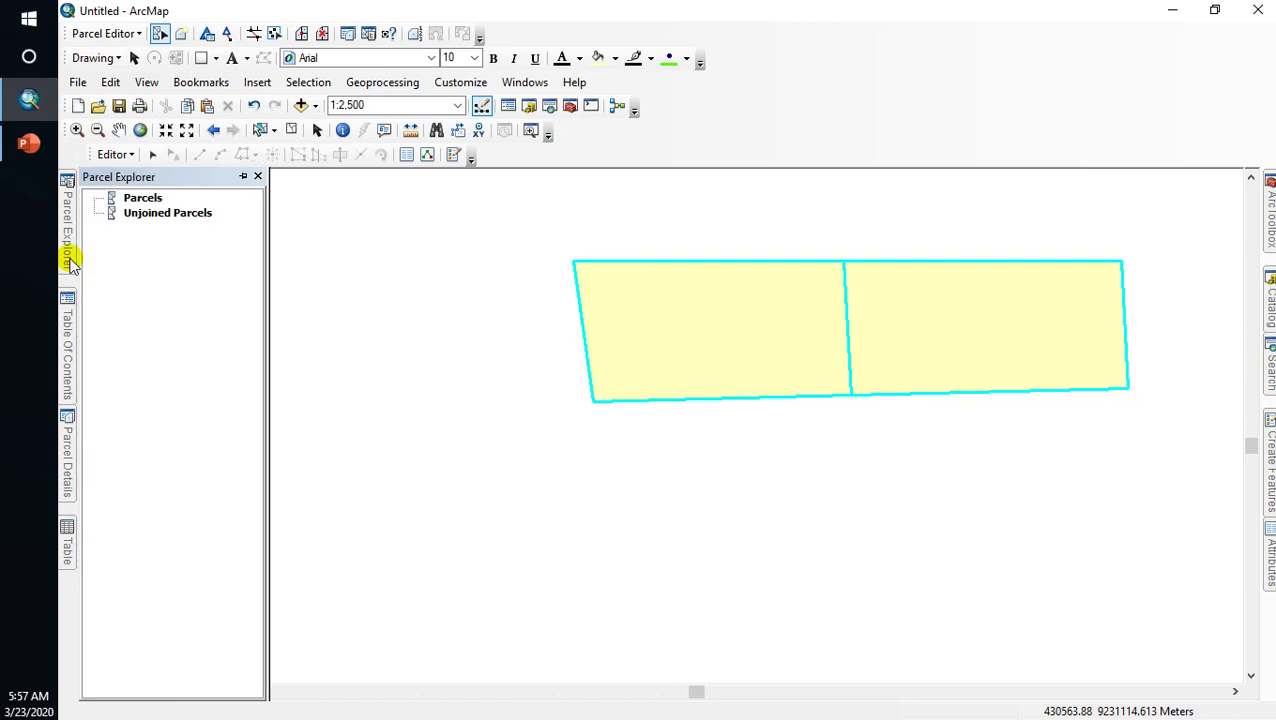
pyautogui.moveTo(70, 340)
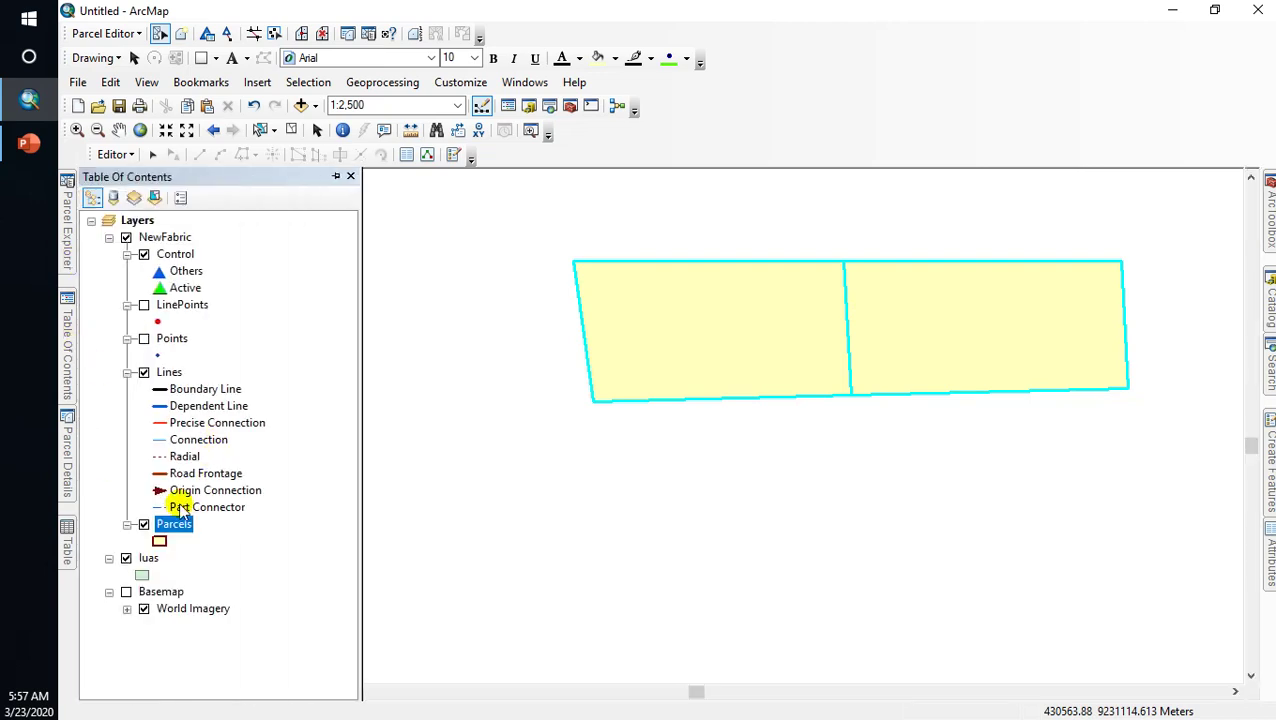
pyautogui.rightClick(176, 531)
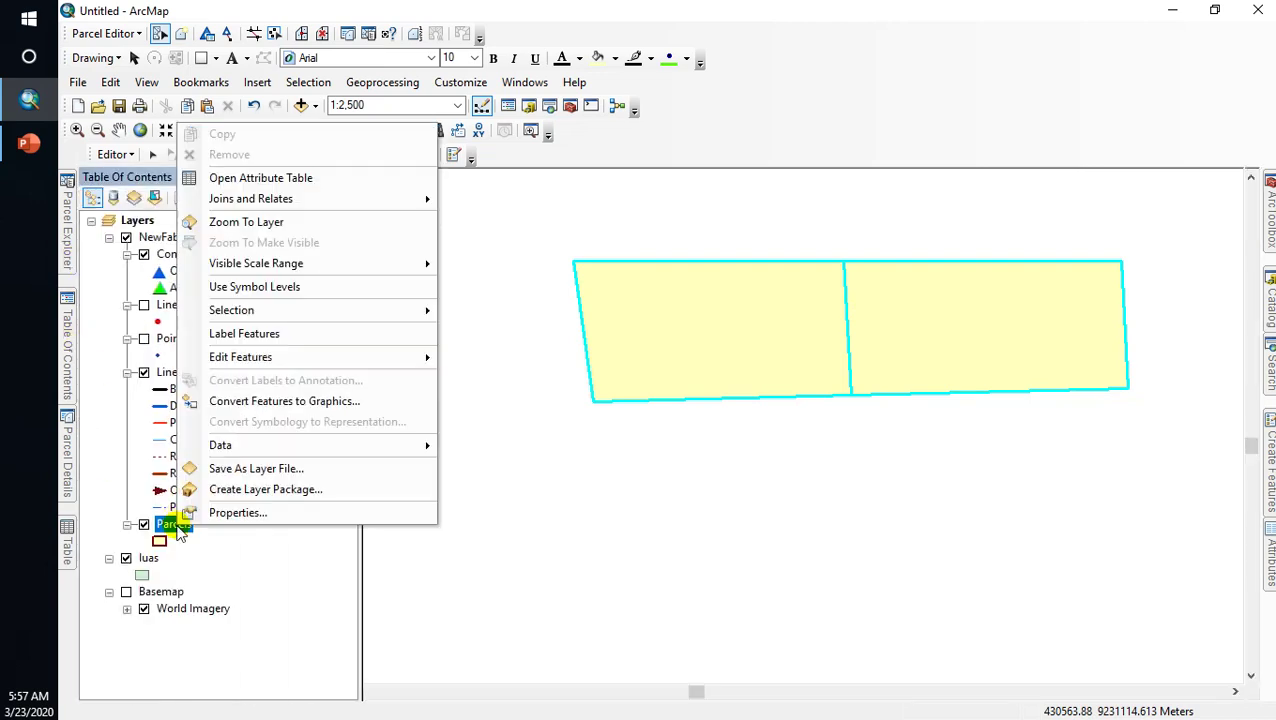
pyautogui.click(271, 180)
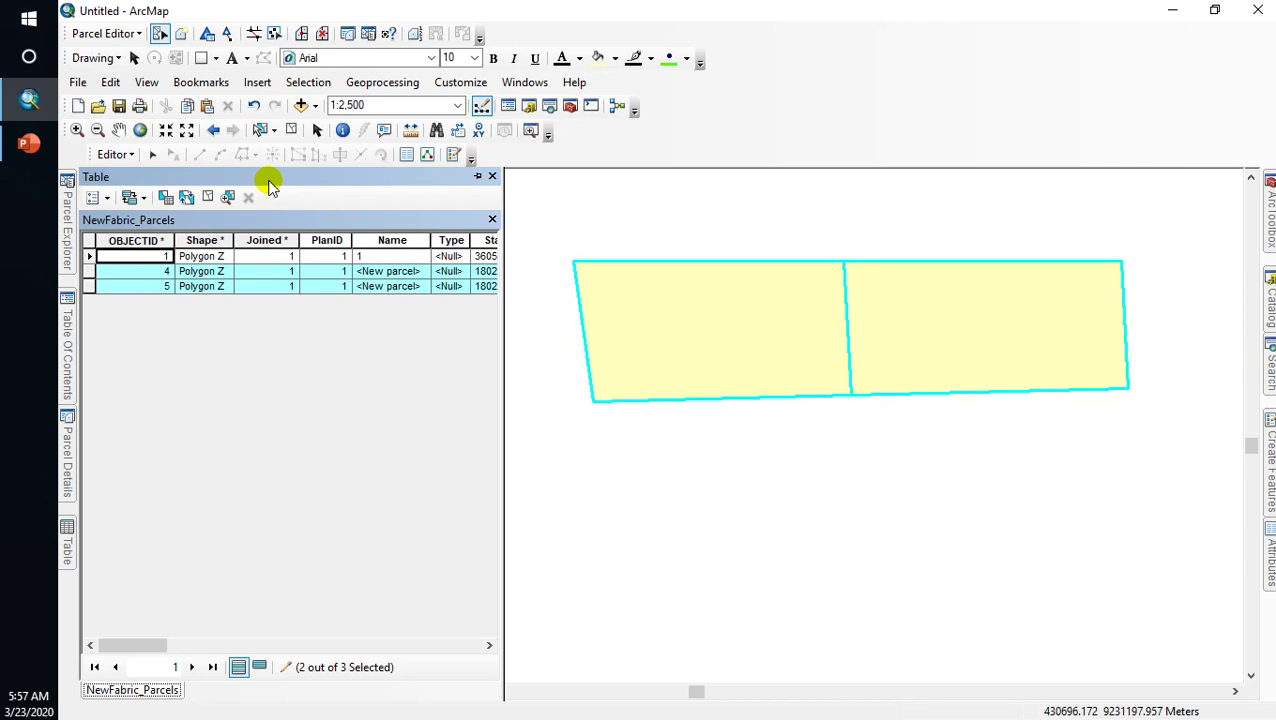
# Step: Highlight each of the three parcel records in turn to compare their lengths and areas, and clear the selection
pyautogui.click(89, 257)
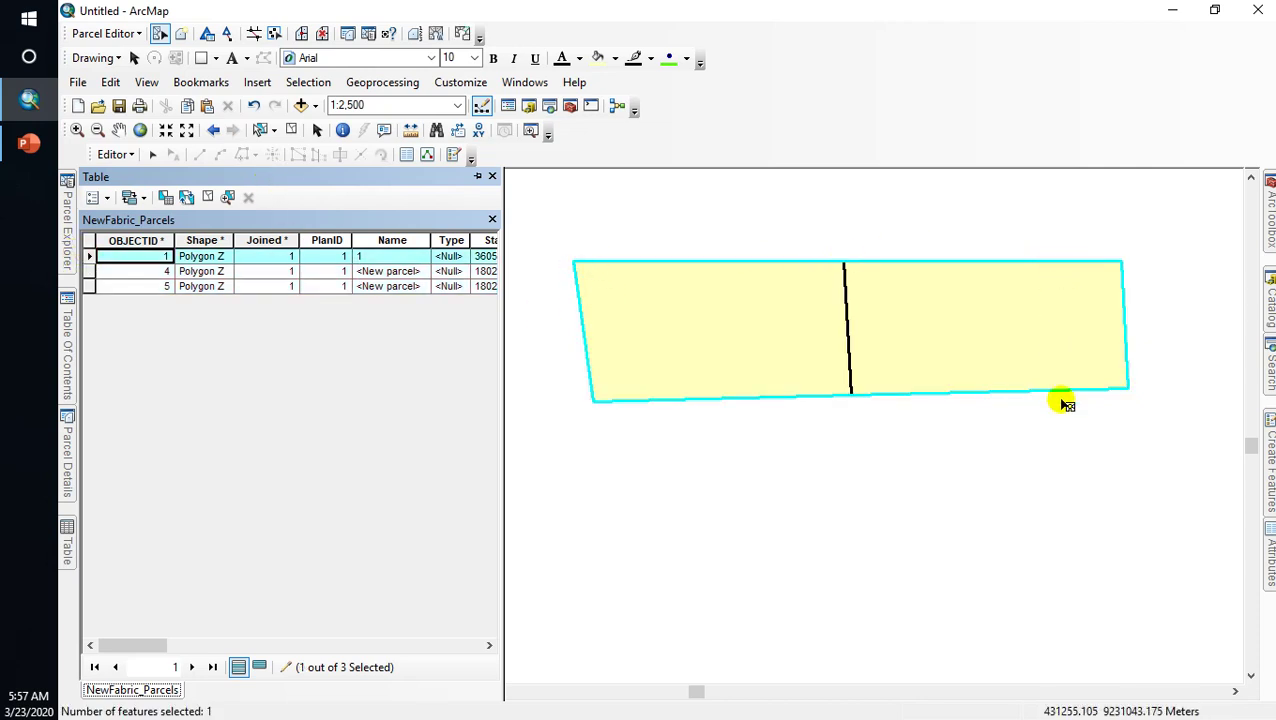
pyautogui.click(89, 271)
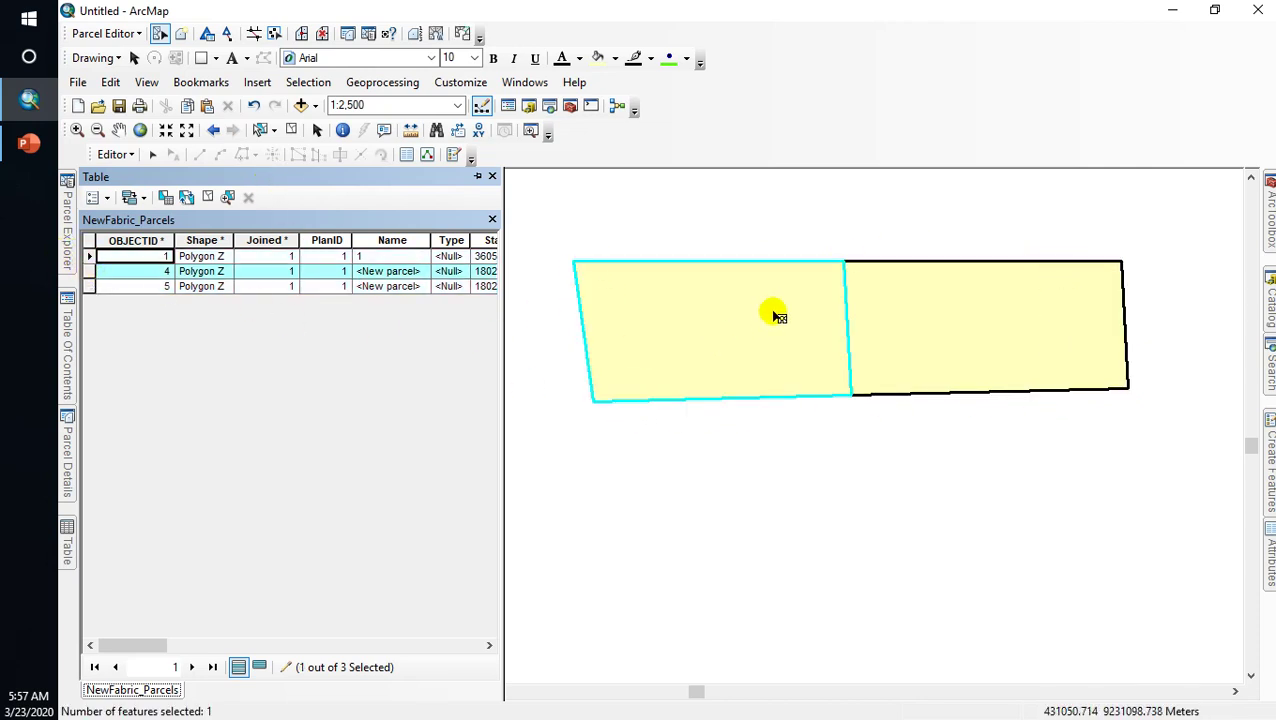
pyautogui.click(89, 286)
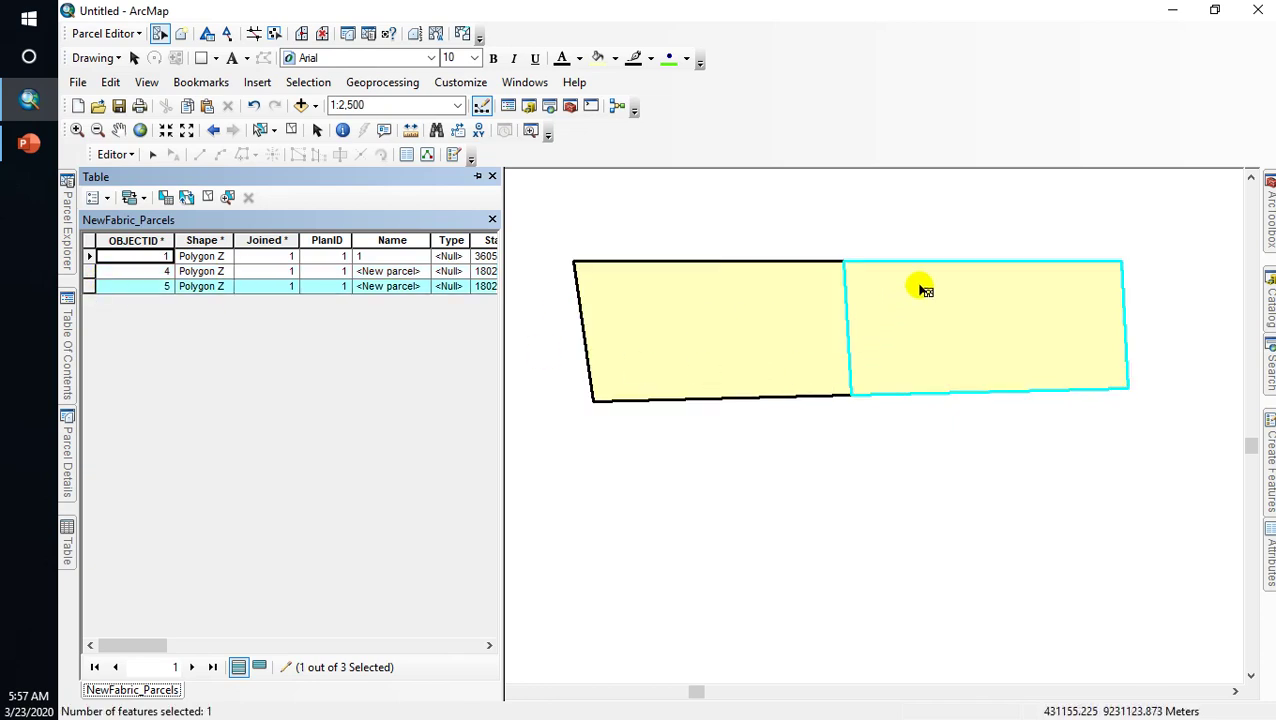
pyautogui.moveTo(171, 646); pyautogui.dragTo(473, 643)
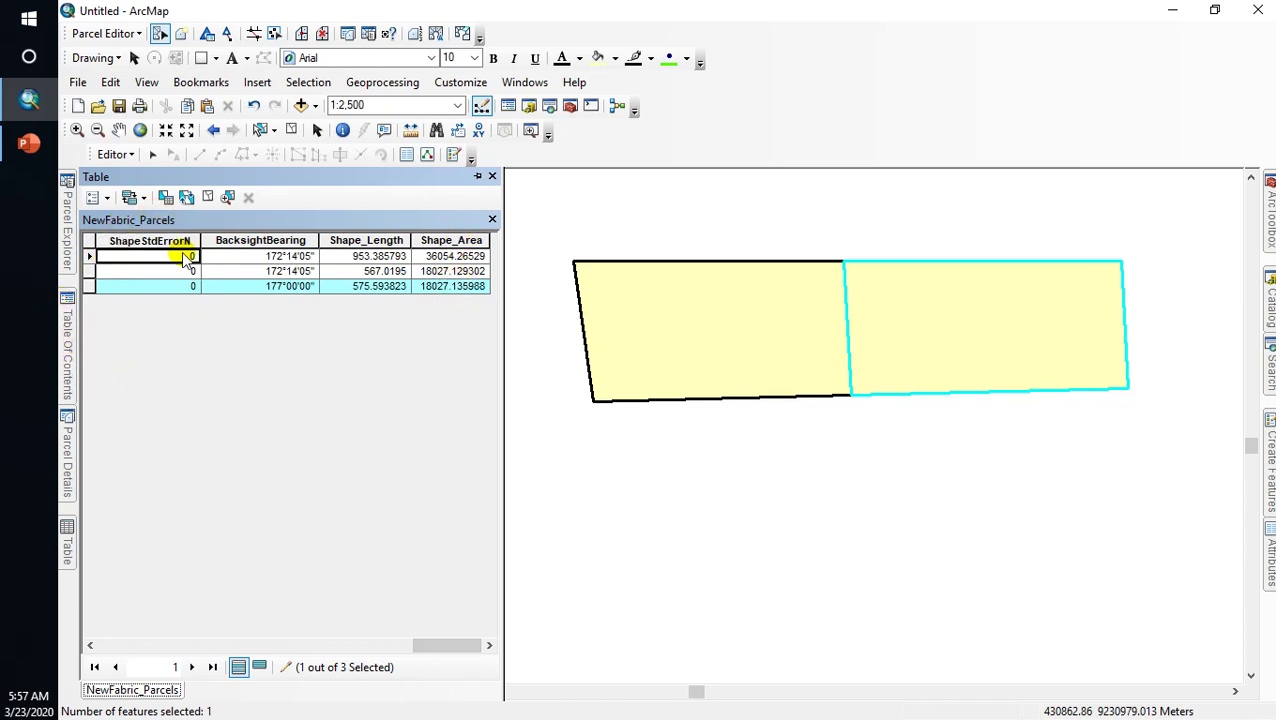
pyautogui.click(207, 198)
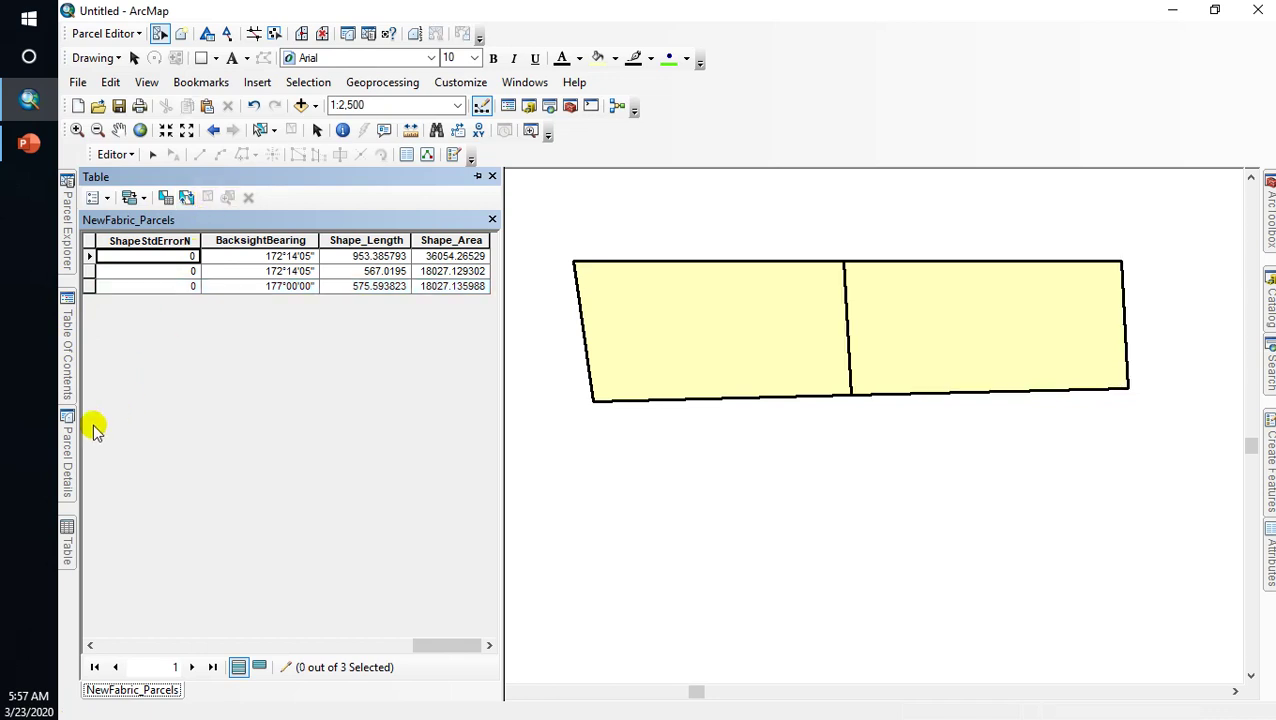
# Step: Export all features of the Parcels layer to the shapefile E:\bagusGIS\luas\parcel.shp and add it to the map
pyautogui.click(68, 445)
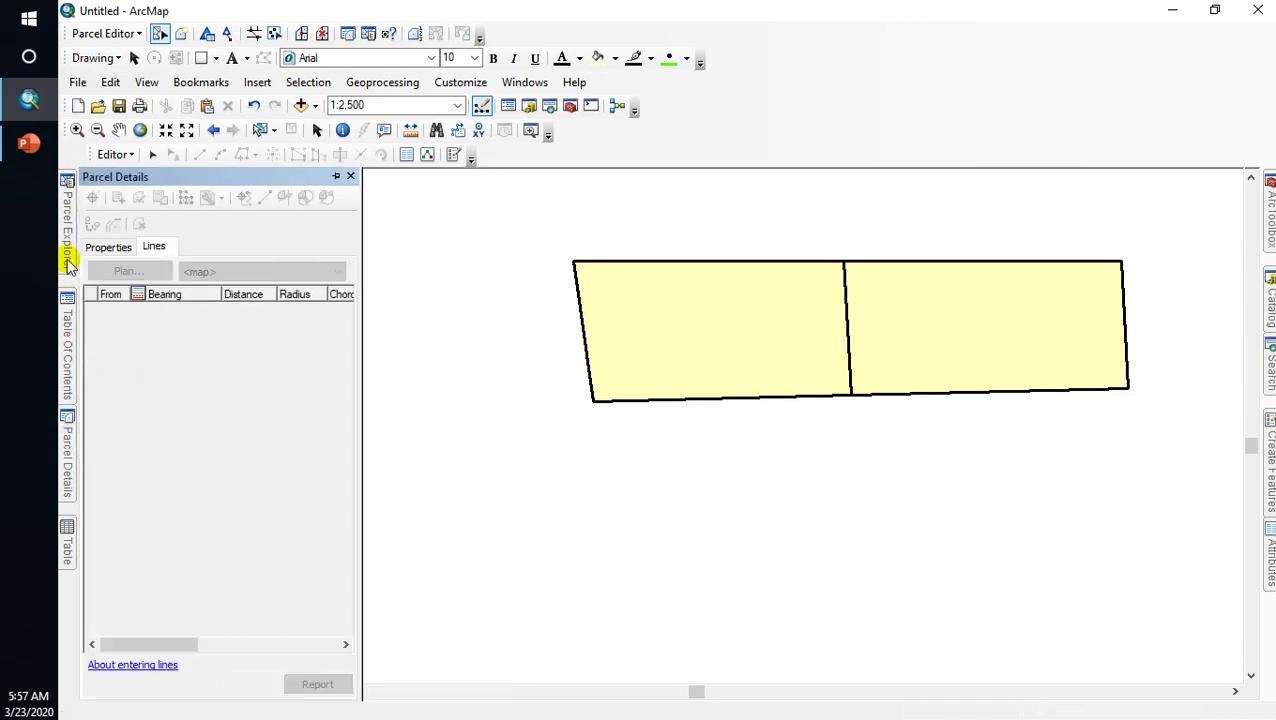
pyautogui.click(66, 330)
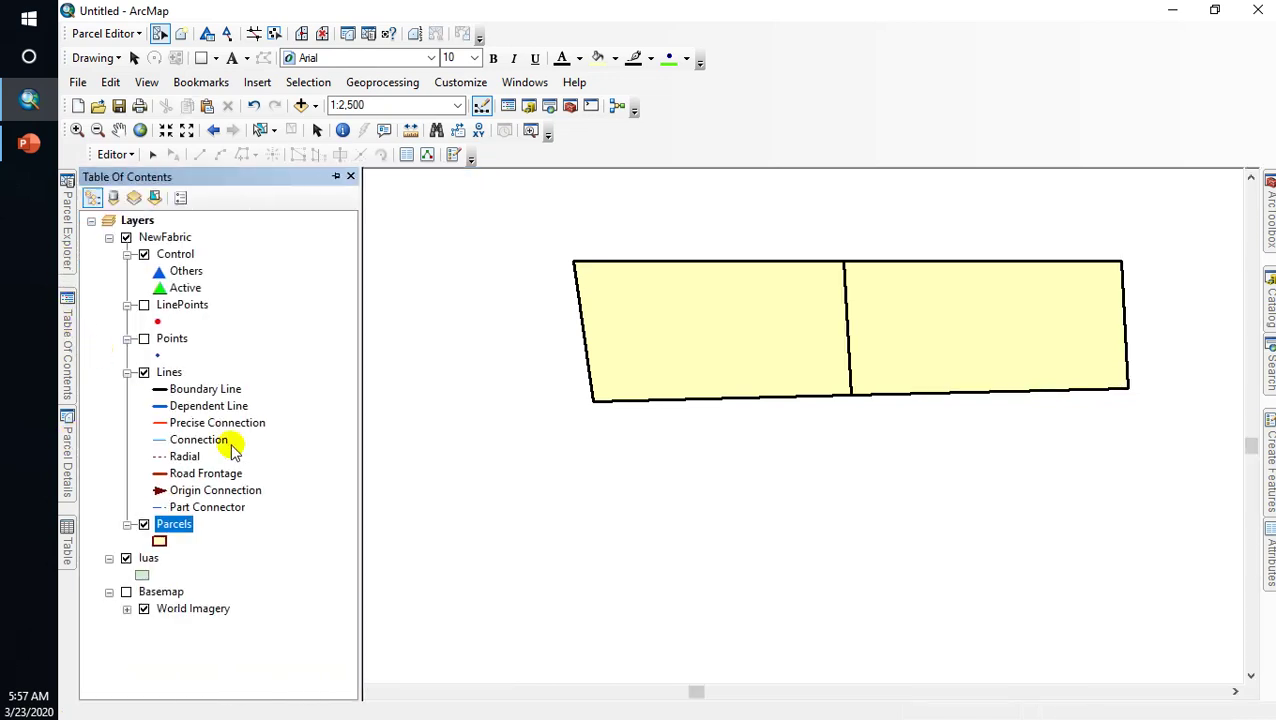
pyautogui.rightClick(184, 529)
pyautogui.moveTo(299, 441)
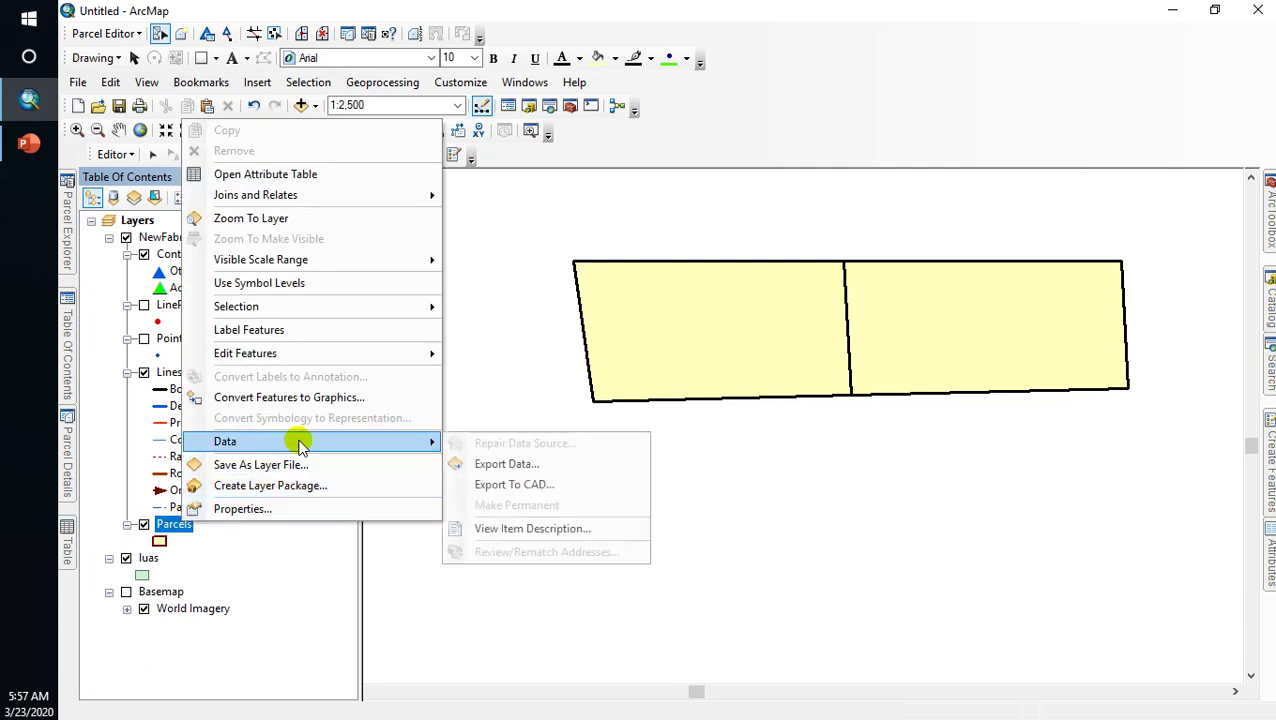
pyautogui.click(498, 465)
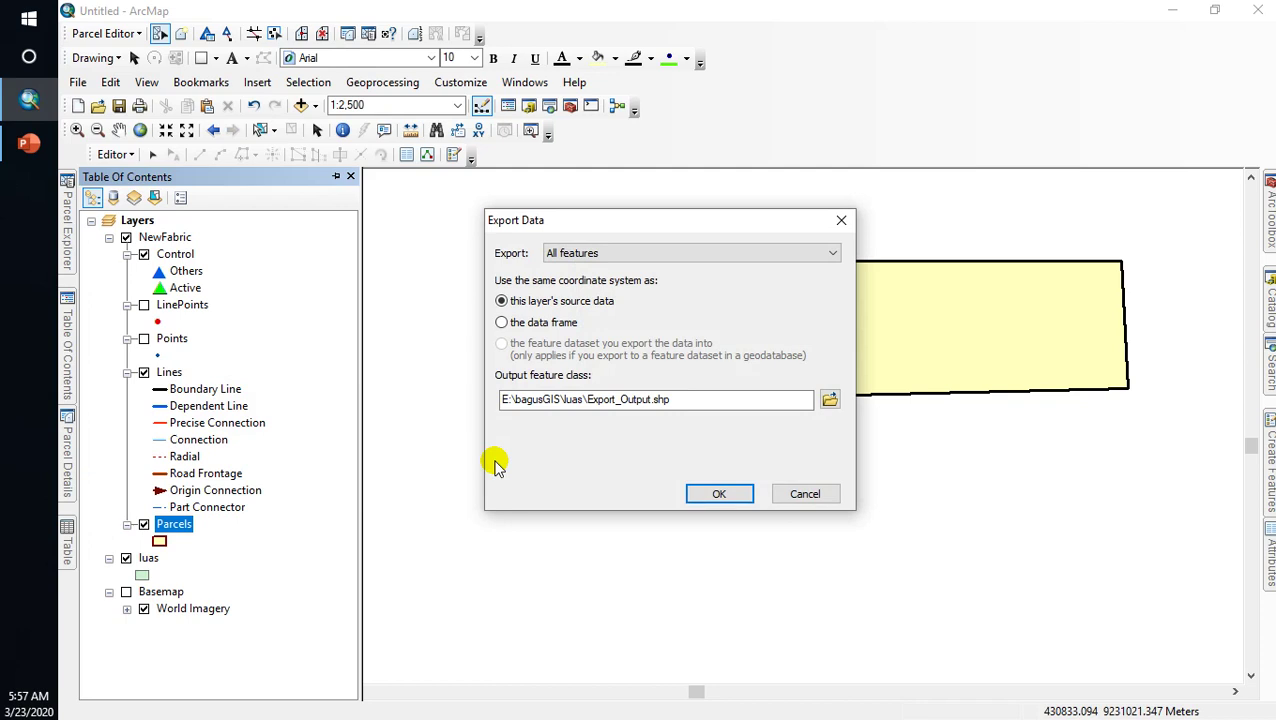
pyautogui.click(830, 402)
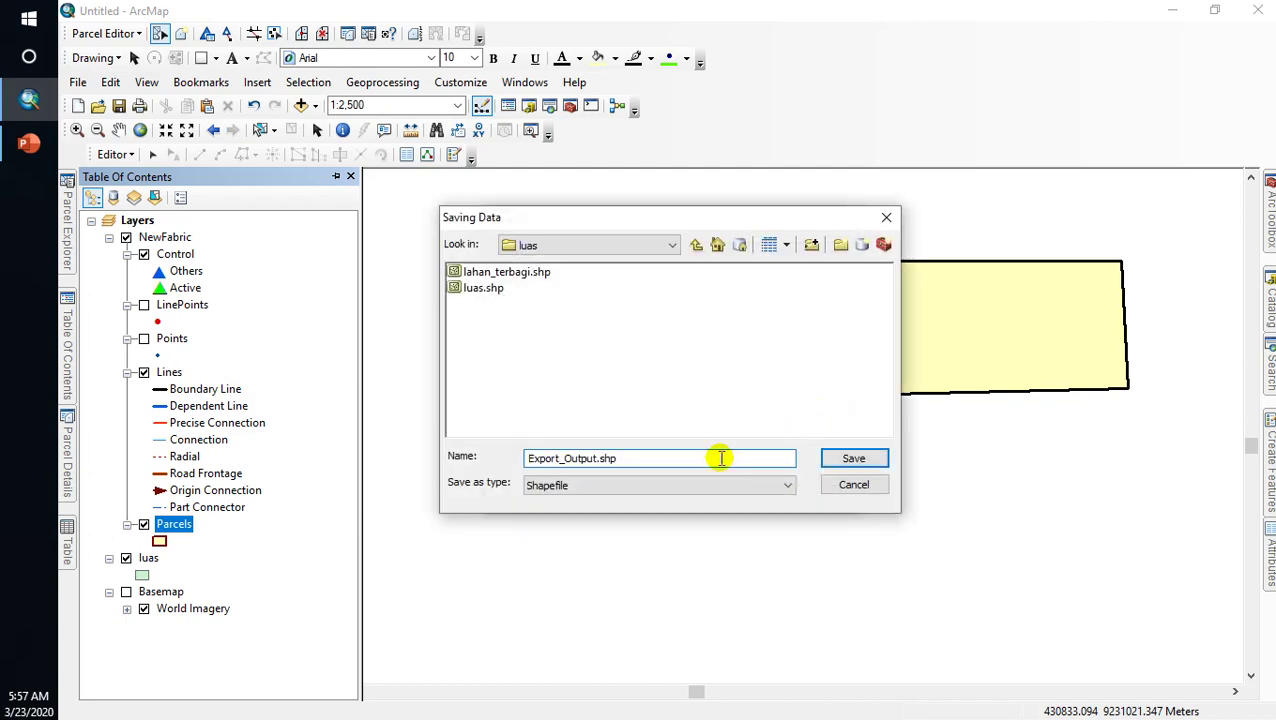
pyautogui.write('parcel')
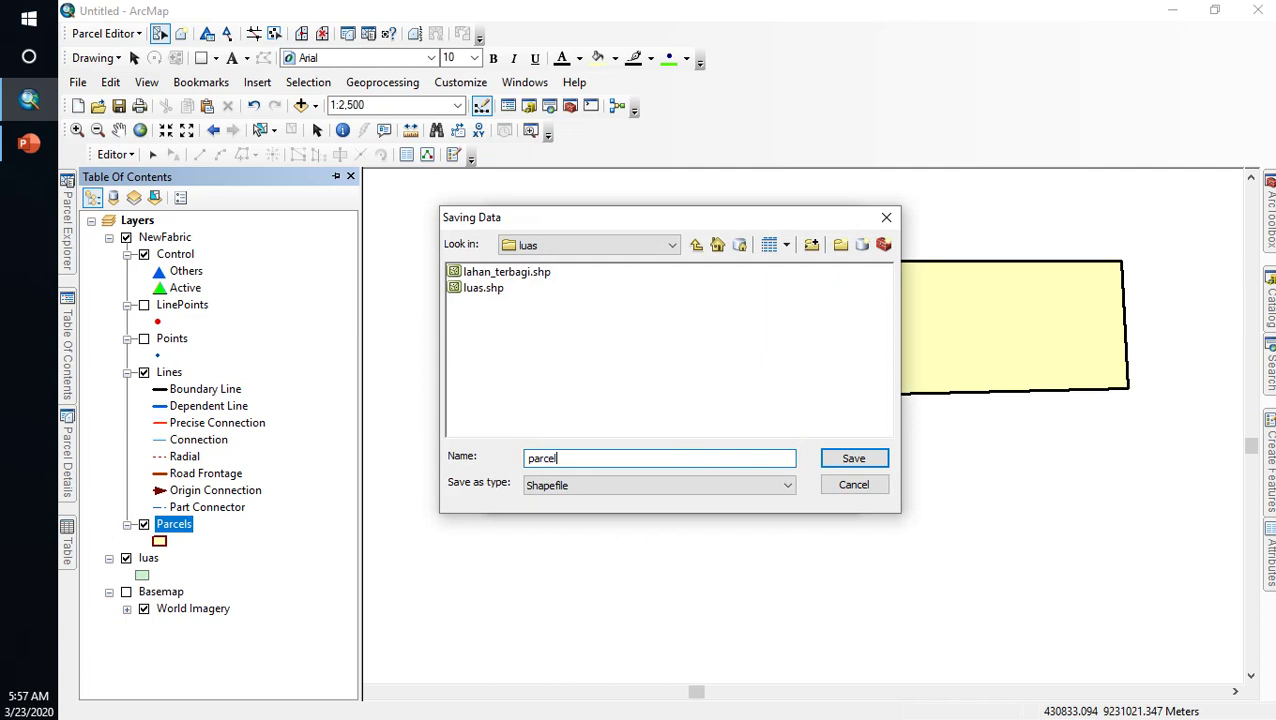
pyautogui.press('Return')
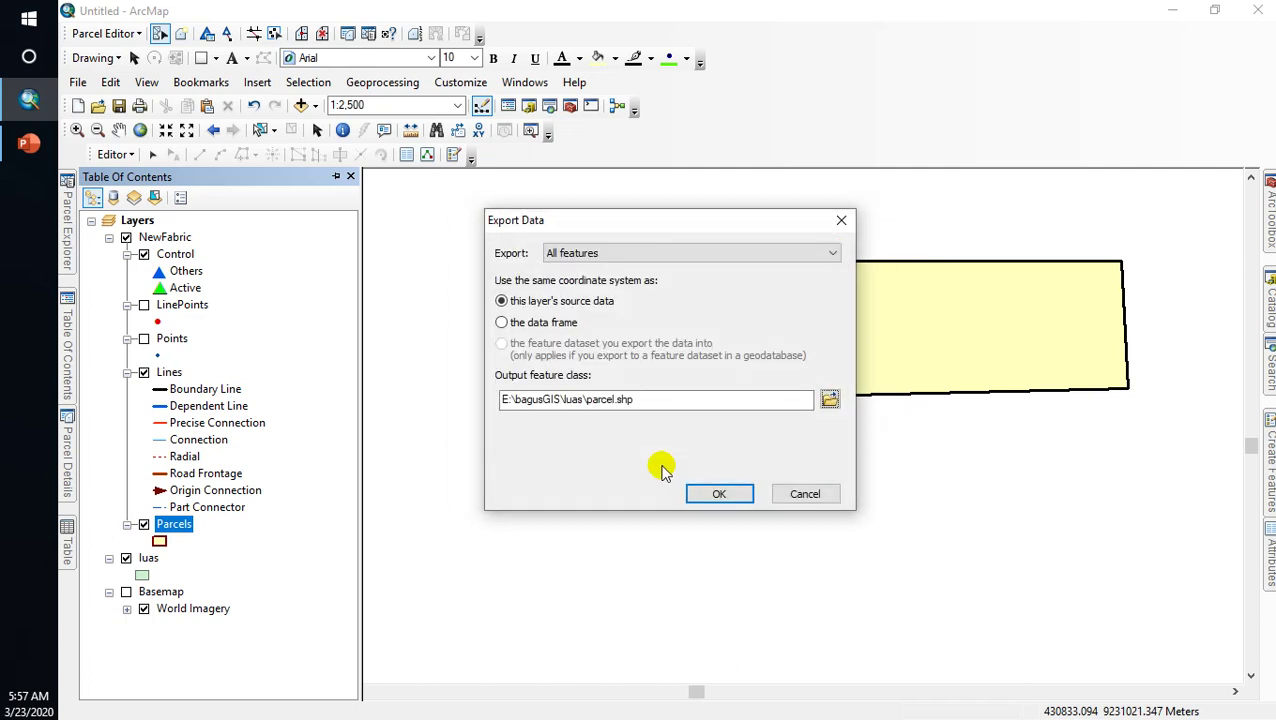
pyautogui.click(720, 494)
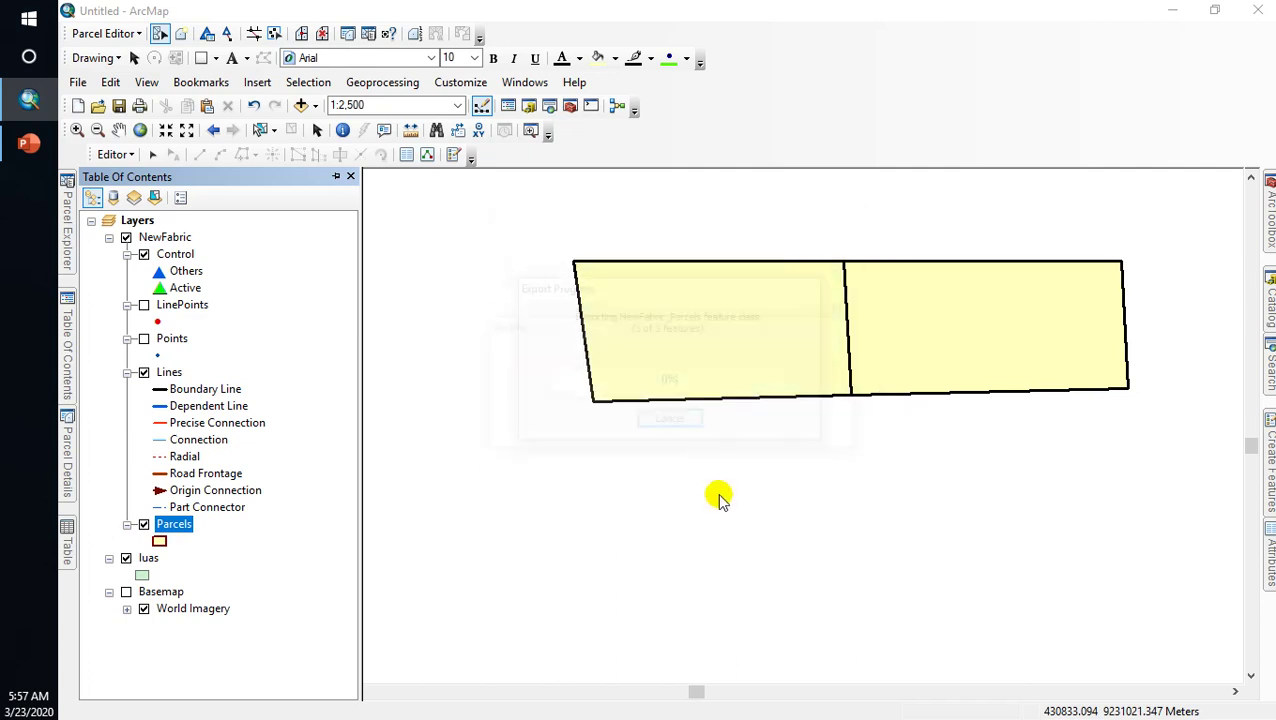
pyautogui.click(720, 434)
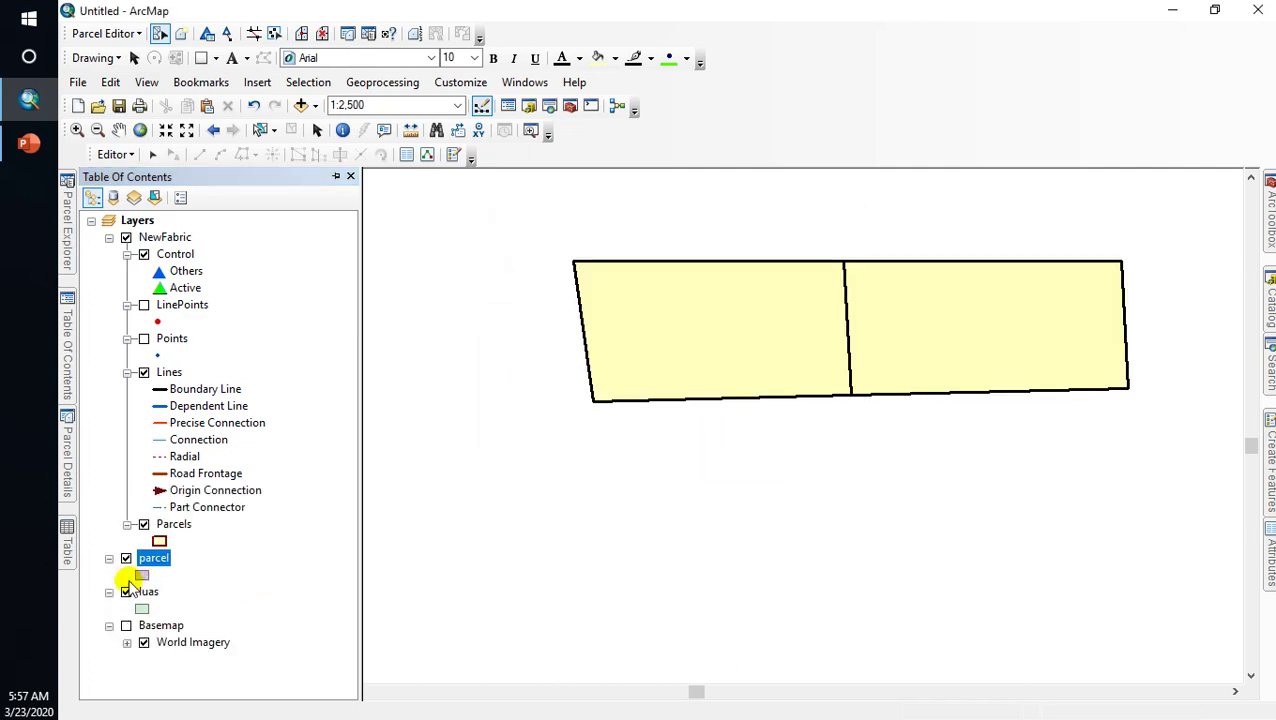
# Step: Hide the NewFabric and luas layers and open the attribute table of the exported parcel layer
pyautogui.click(126, 237)
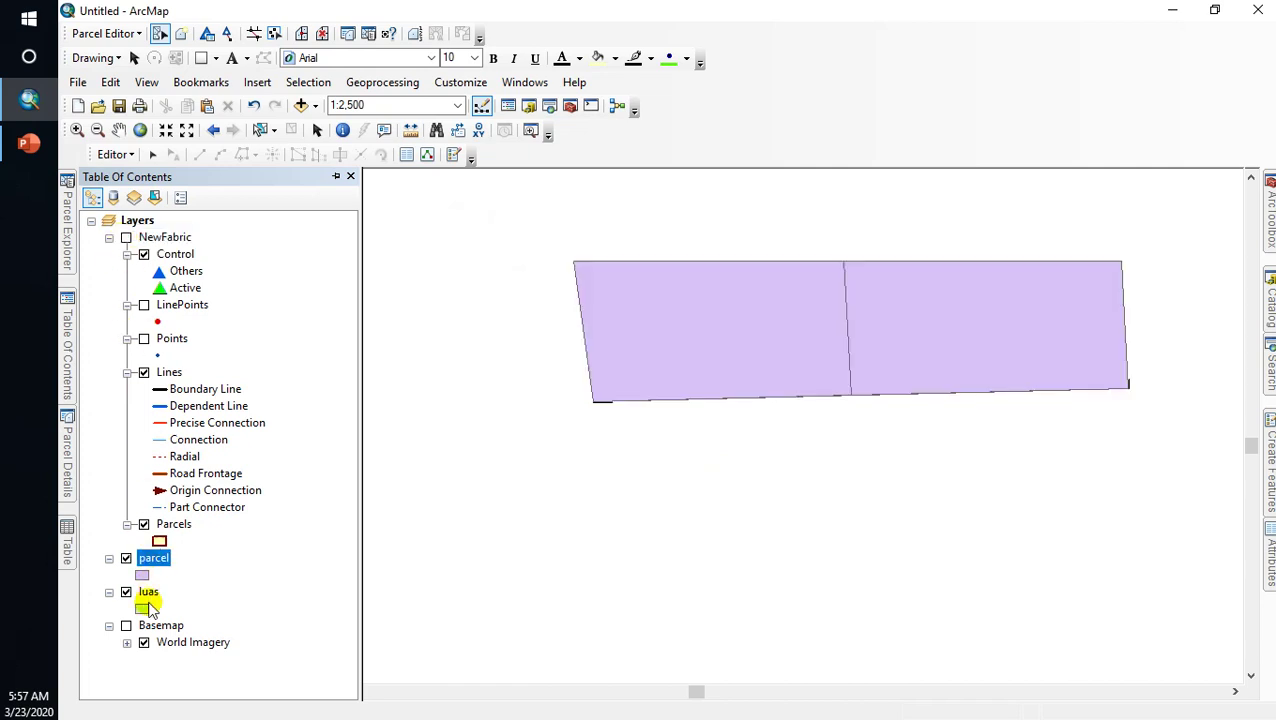
pyautogui.rightClick(162, 565)
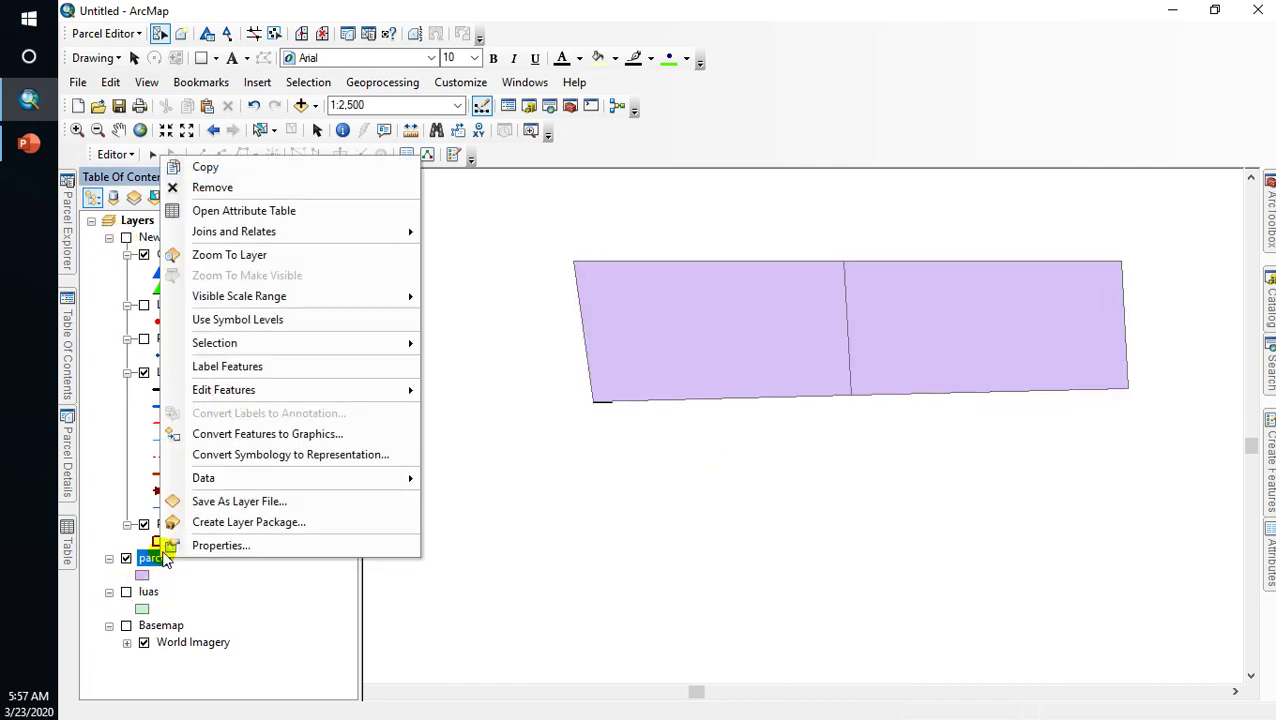
pyautogui.click(273, 208)
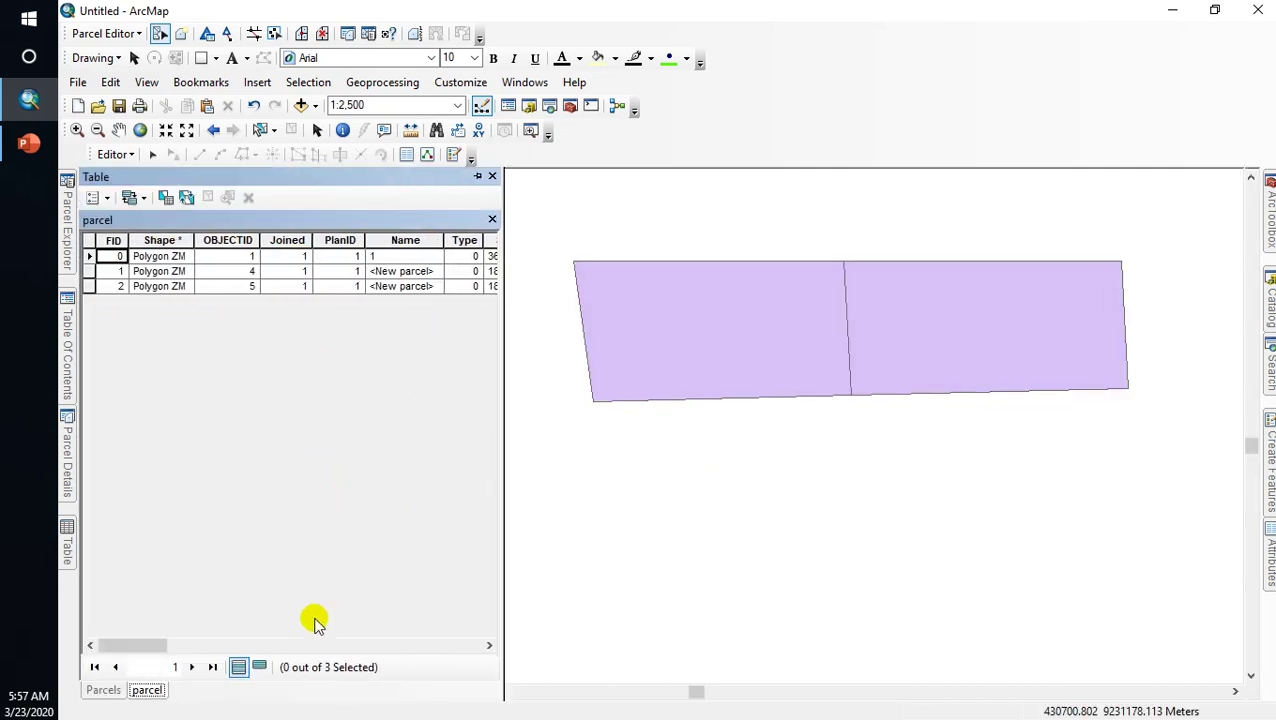
# Step: Calculate the Shape_Area field of the parcel layer as area in hectares, using the data source's coordinate system
pyautogui.moveTo(160, 645); pyautogui.dragTo(521, 652)
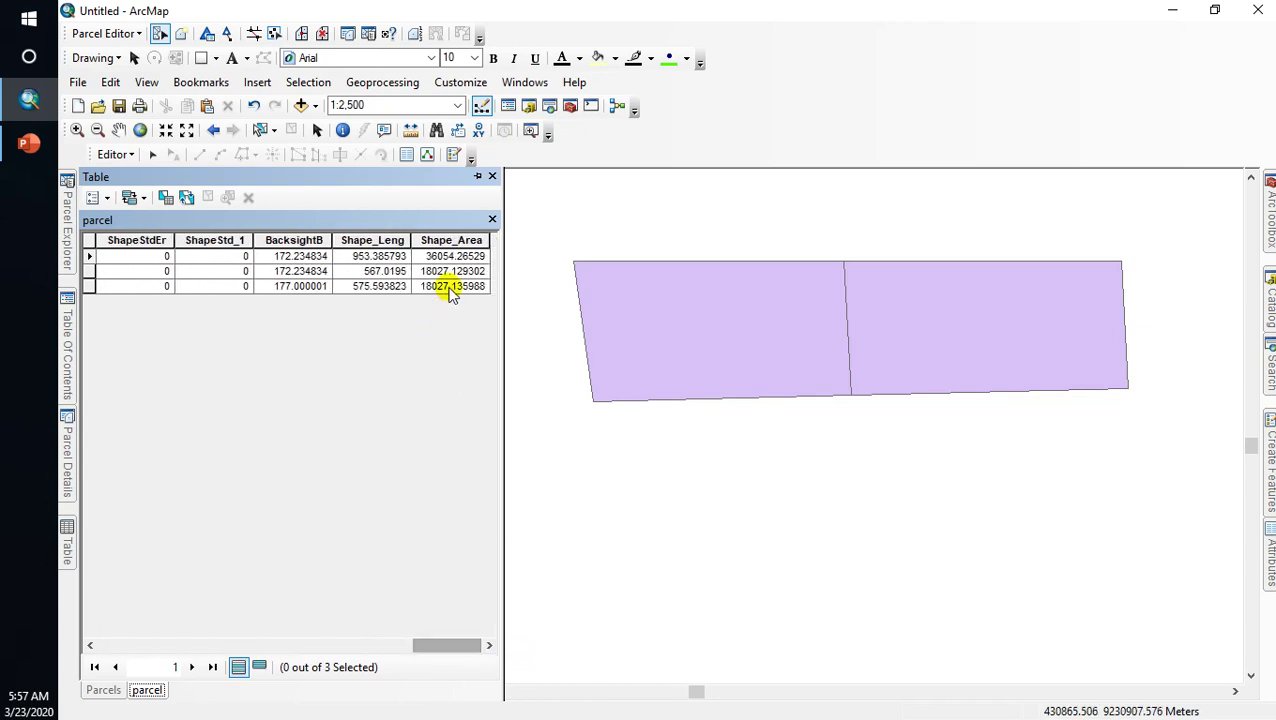
pyautogui.click(453, 241)
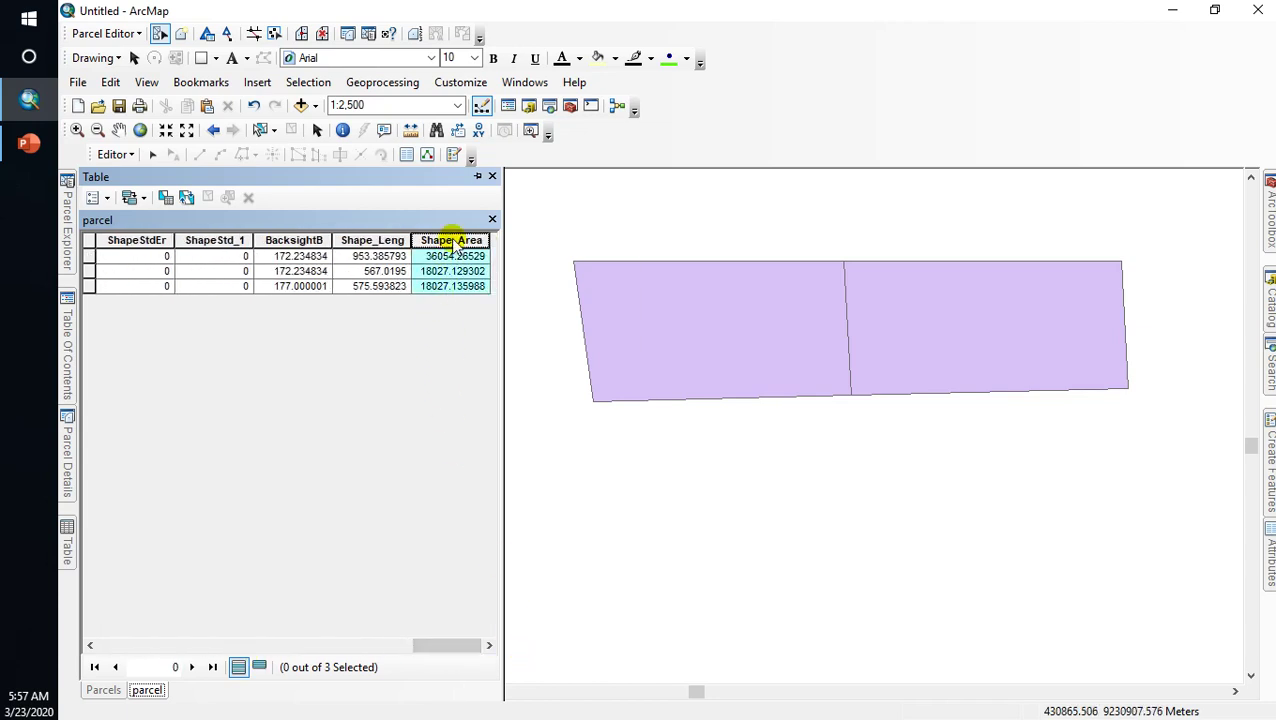
pyautogui.rightClick(453, 241)
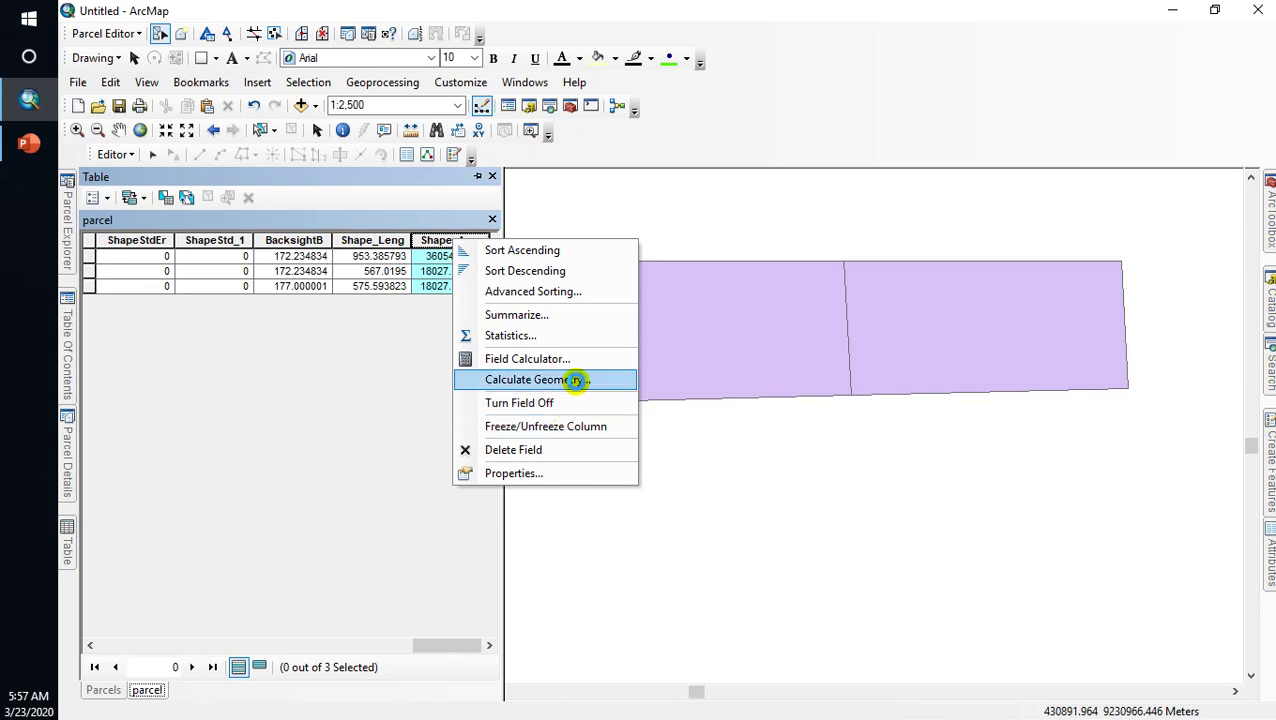
pyautogui.click(575, 380)
pyautogui.click(638, 404)
pyautogui.click(698, 418)
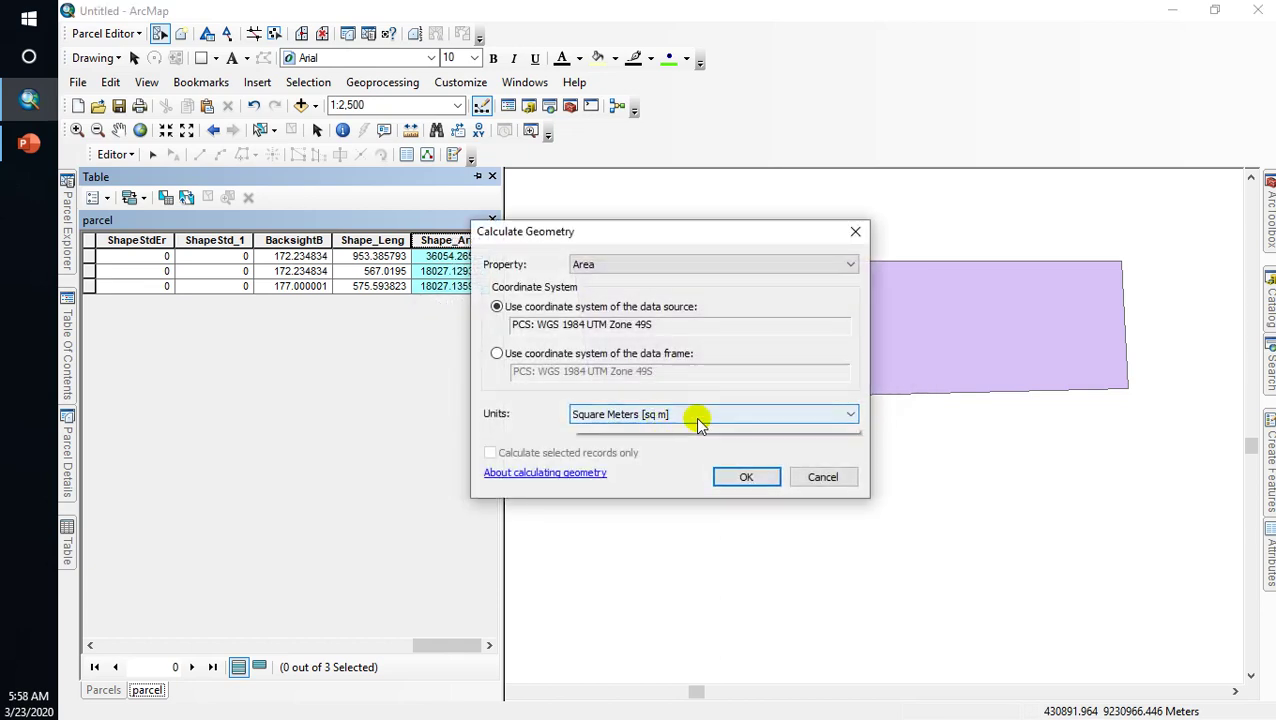
pyautogui.click(664, 450)
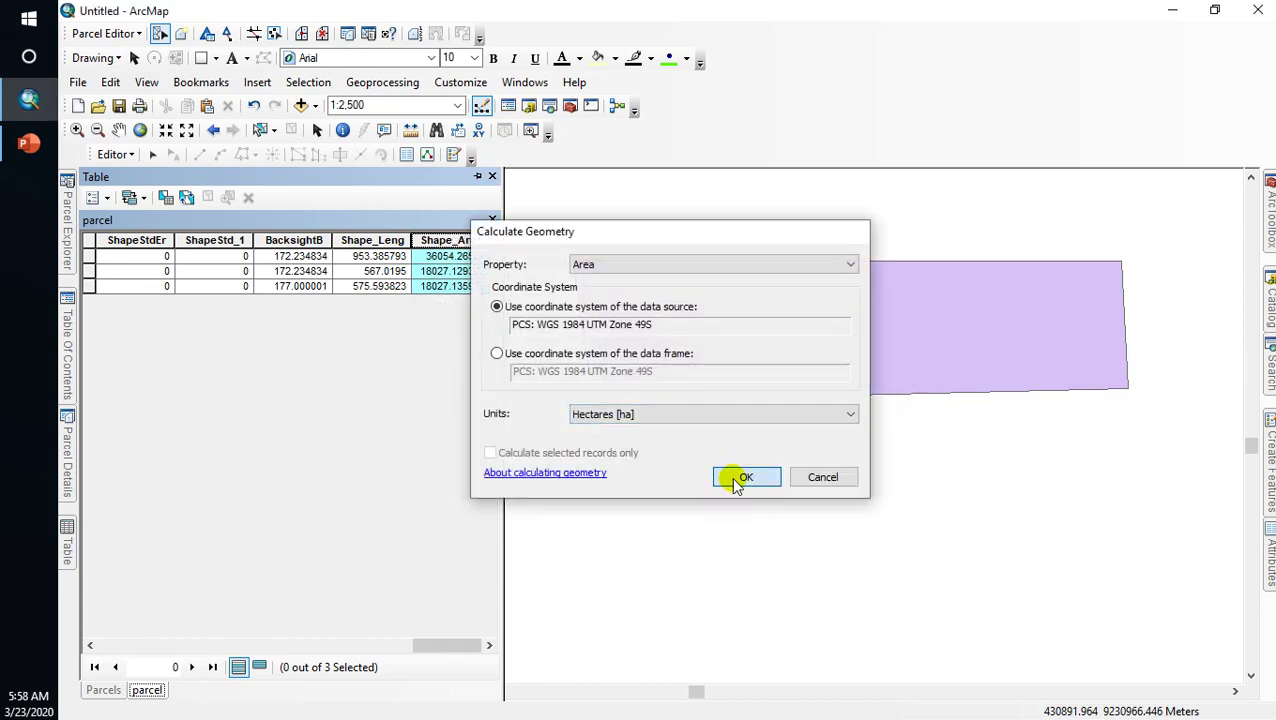
pyautogui.click(740, 480)
pyautogui.click(643, 401)
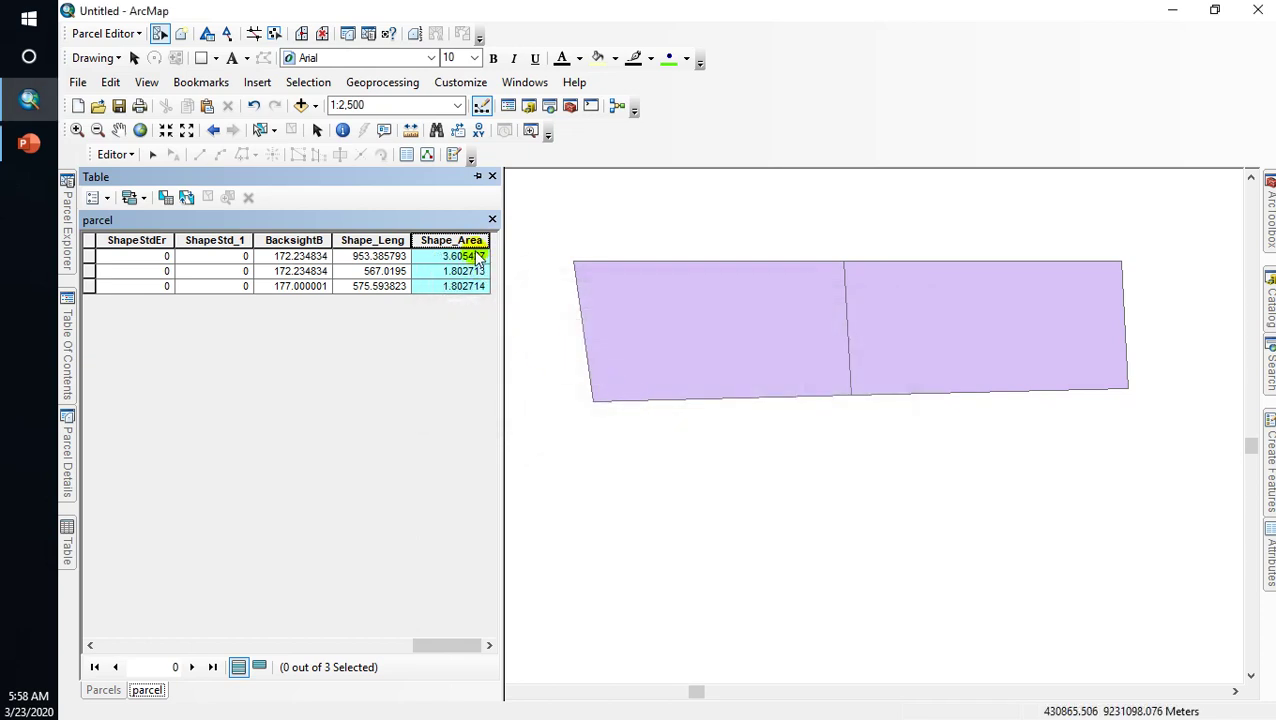